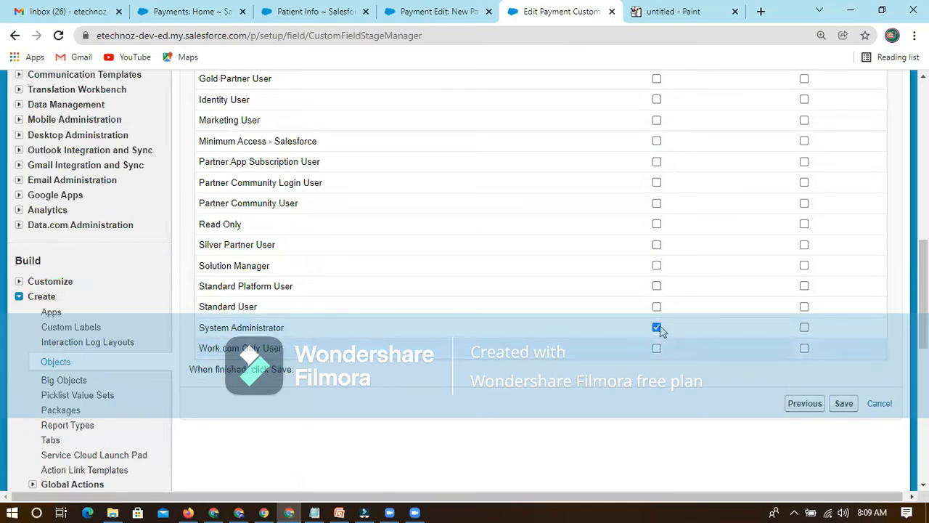
Save the Payment custom field change with its System Administrator field-level security setting.
{"action": "left_click", "coordinate": [843, 405]}
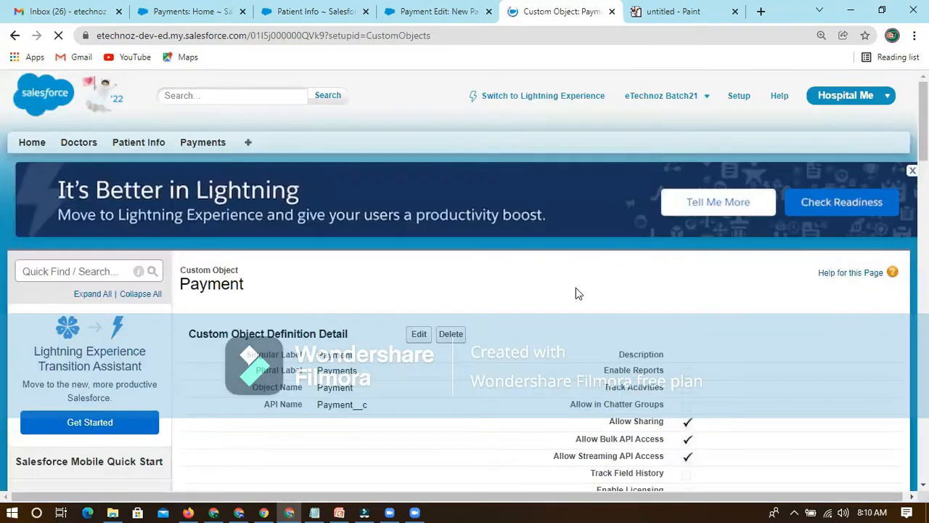
{"action": "scroll", "coordinate": [627, 358], "scroll_direction": "down", "scroll_amount": 3}
{"action": "scroll", "coordinate": [444, 195], "scroll_direction": "down", "scroll_amount": 4}
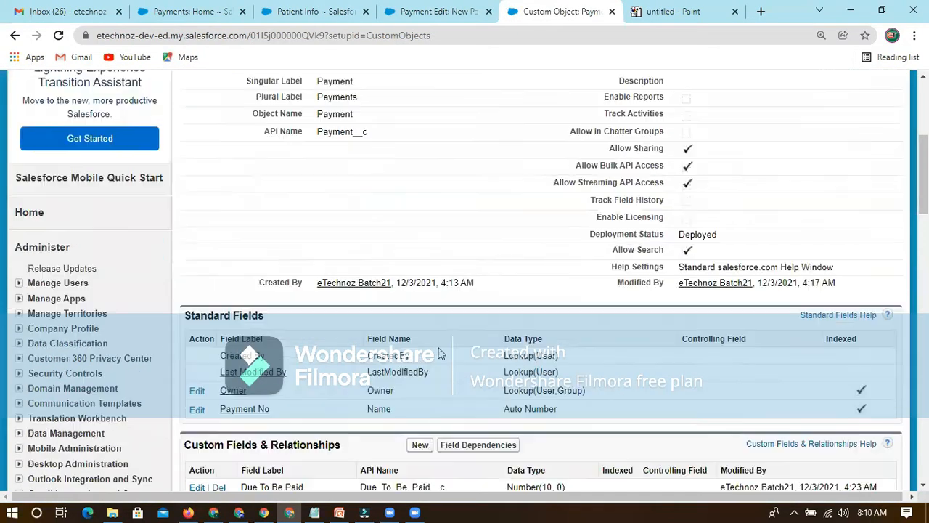
{"action": "scroll", "coordinate": [443, 195], "scroll_direction": "up", "scroll_amount": 7}
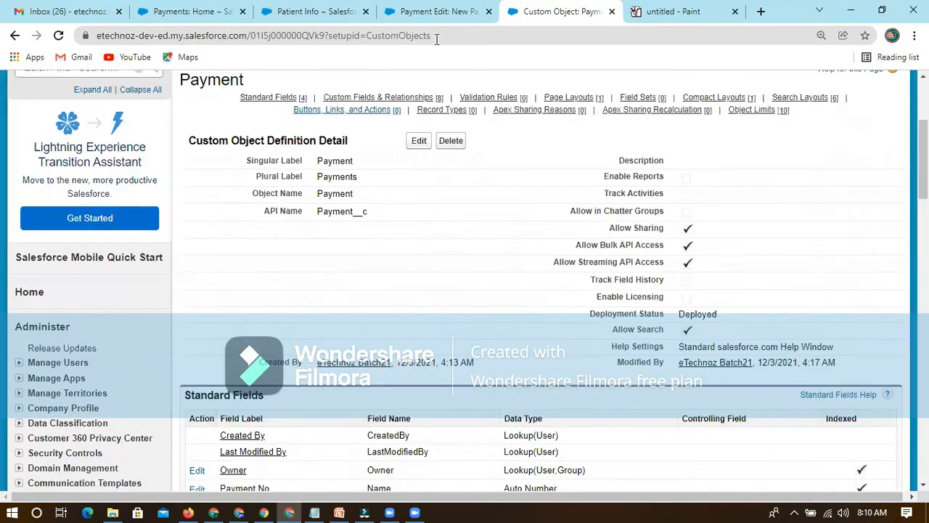
Return to the open new payment form and save the record again.
{"action": "left_click", "coordinate": [435, 11]}
{"action": "left_click_drag", "start_coordinate": [385, 303], "coordinate": [267, 304]}
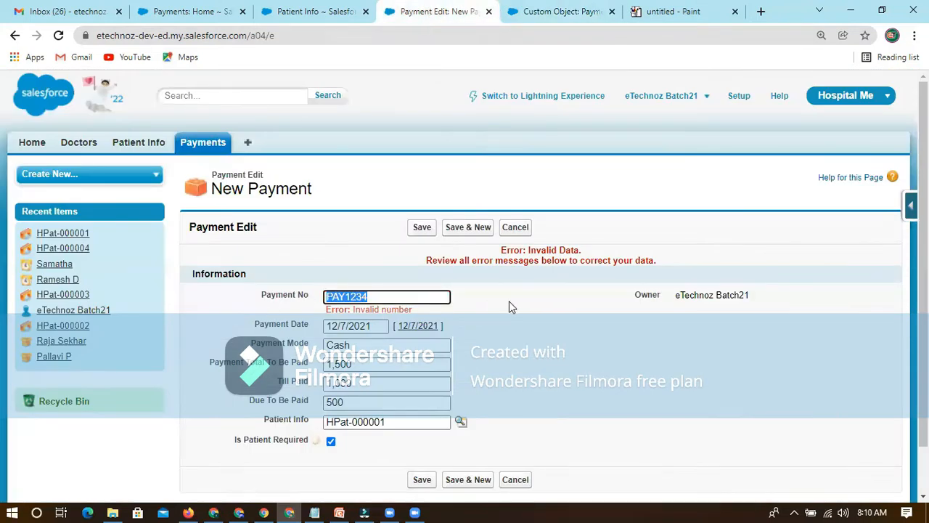
{"action": "left_click", "coordinate": [419, 231]}
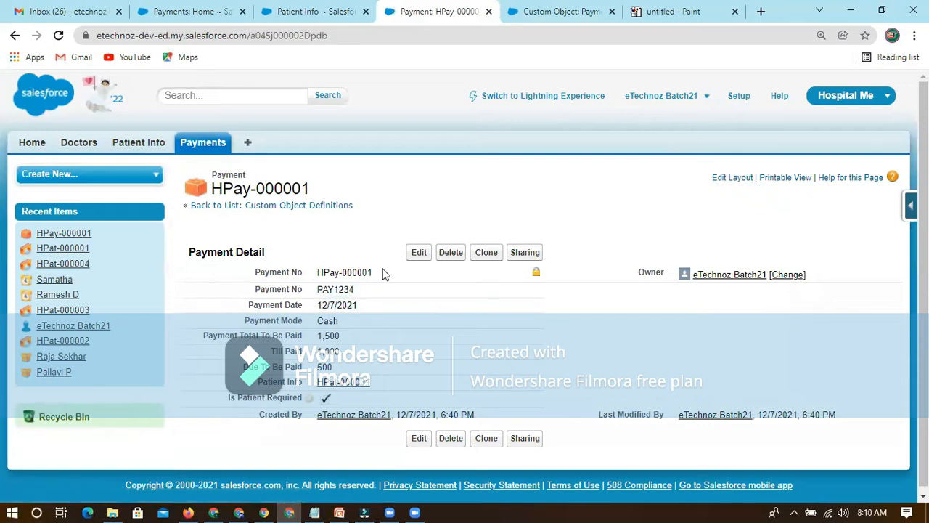
Review the saved payment record's two Payment No fields, payment date, payment mode and linked patient info.
{"action": "left_click_drag", "start_coordinate": [256, 272], "coordinate": [391, 280]}
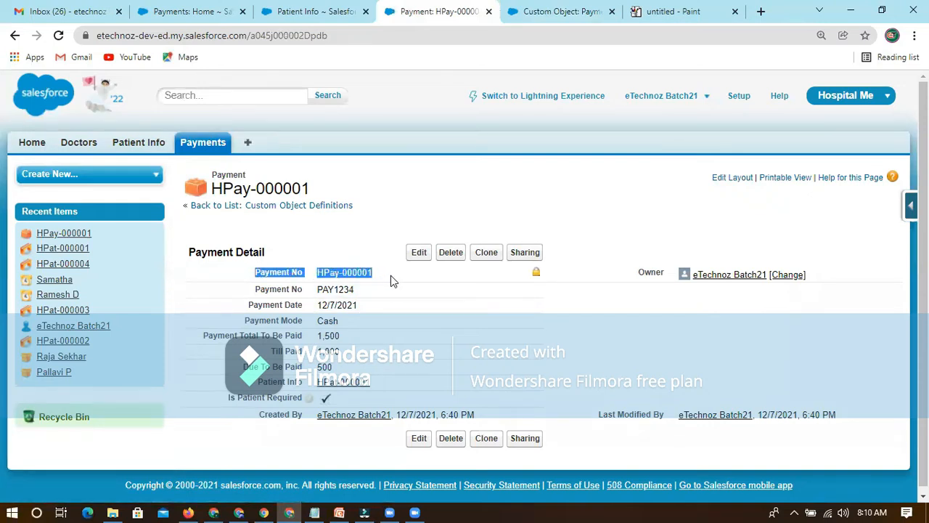
{"action": "left_click", "coordinate": [305, 246]}
{"action": "left_click_drag", "start_coordinate": [256, 272], "coordinate": [380, 274]}
{"action": "left_click", "coordinate": [357, 248]}
{"action": "left_click_drag", "start_coordinate": [314, 277], "coordinate": [378, 277]}
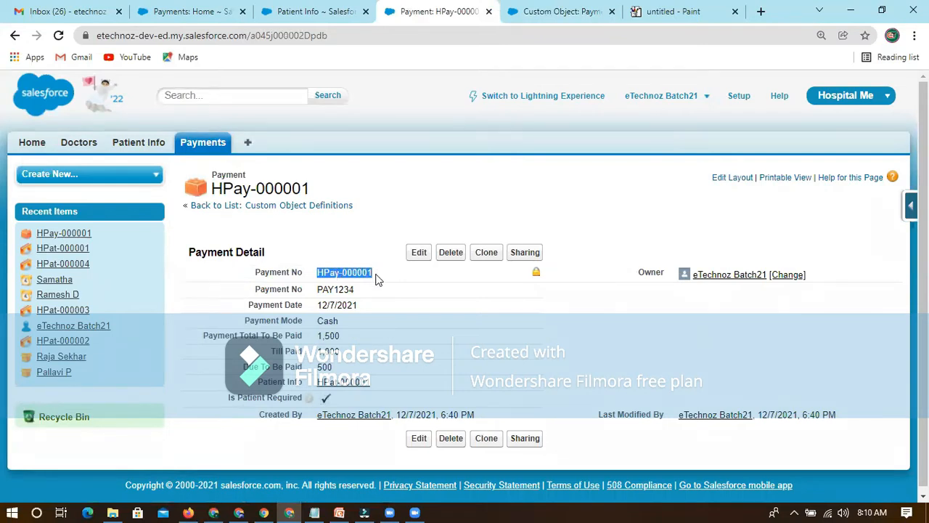
{"action": "left_click_drag", "start_coordinate": [244, 295], "coordinate": [365, 293]}
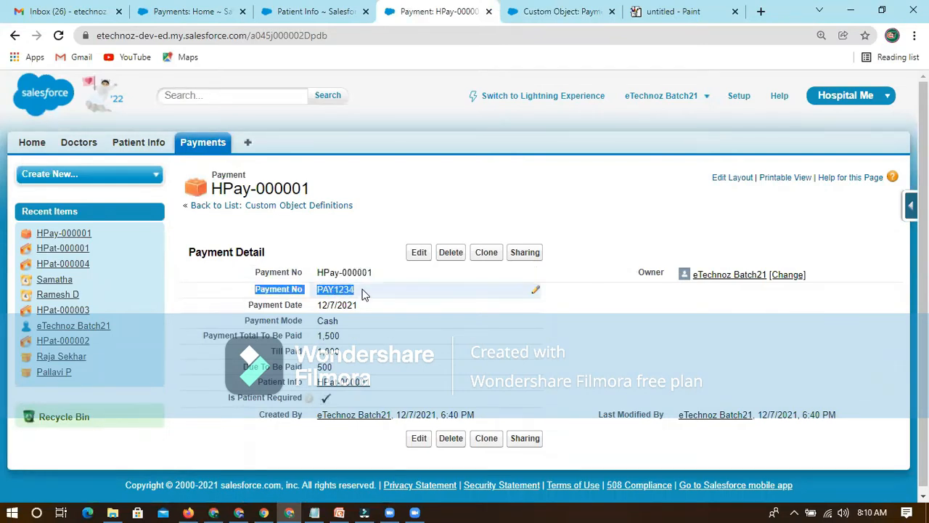
{"action": "left_click", "coordinate": [262, 293]}
{"action": "triple_click", "coordinate": [301, 290]}
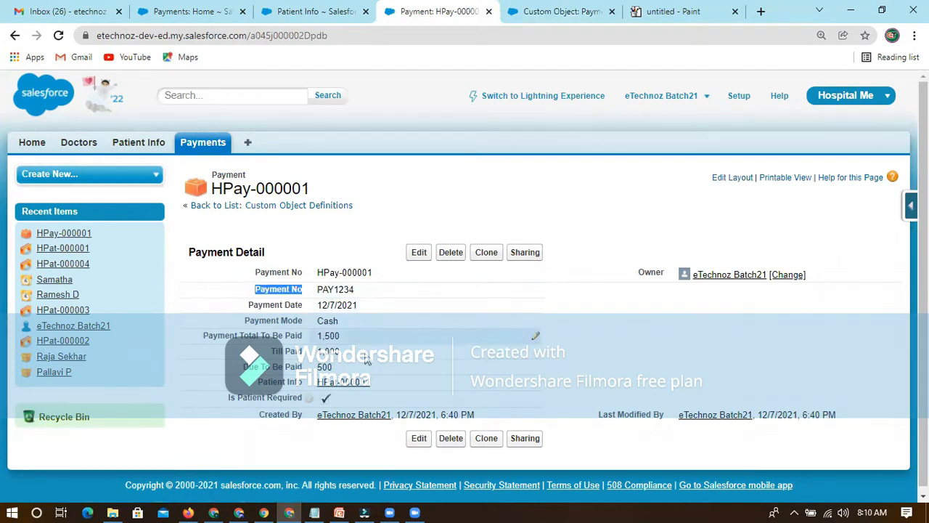
{"action": "left_click_drag", "start_coordinate": [256, 290], "coordinate": [330, 291]}
{"action": "left_click_drag", "start_coordinate": [248, 305], "coordinate": [357, 289]}
{"action": "left_click", "coordinate": [229, 305]}
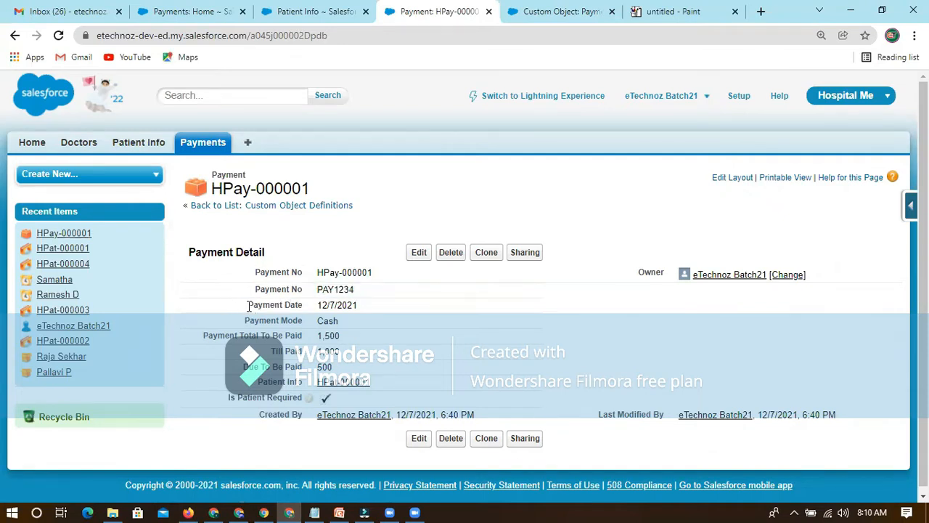
{"action": "mouse_move", "coordinate": [343, 387]}
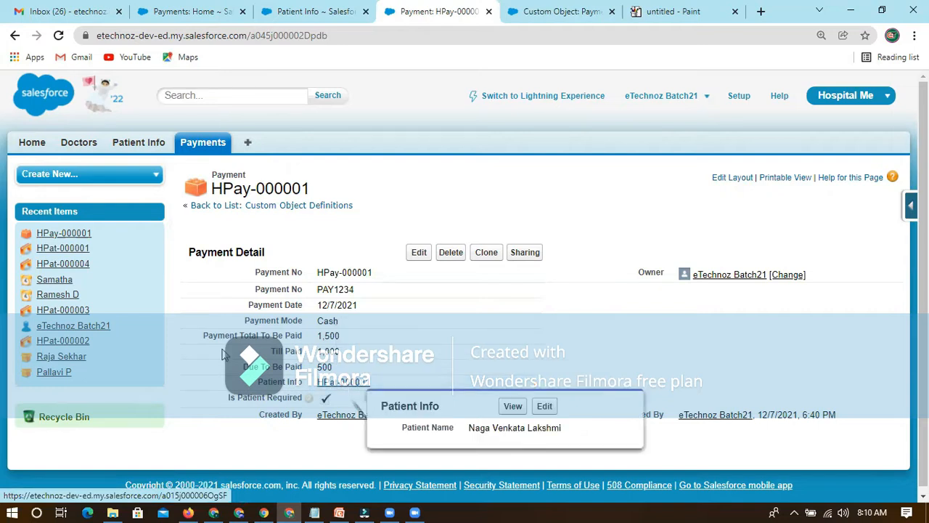
{"action": "left_click_drag", "start_coordinate": [248, 304], "coordinate": [347, 310]}
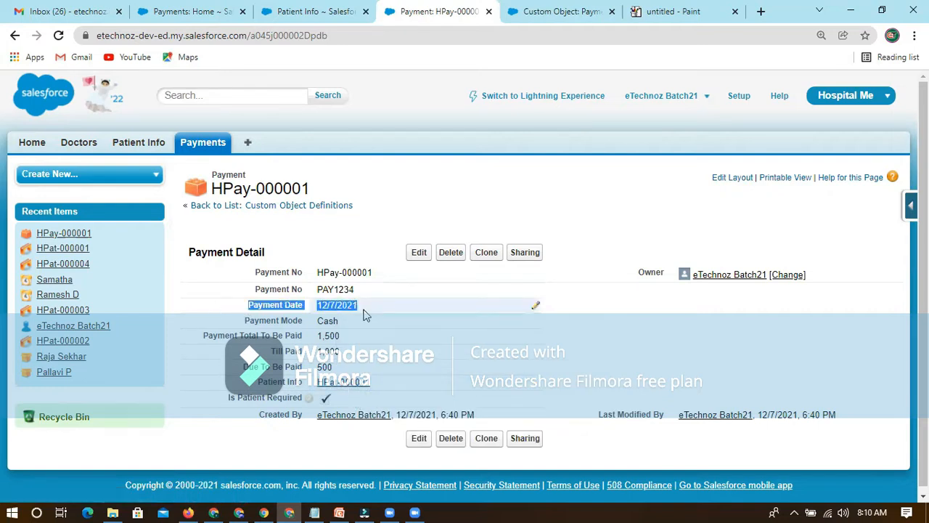
{"action": "left_click", "coordinate": [244, 328]}
{"action": "triple_click", "coordinate": [296, 323]}
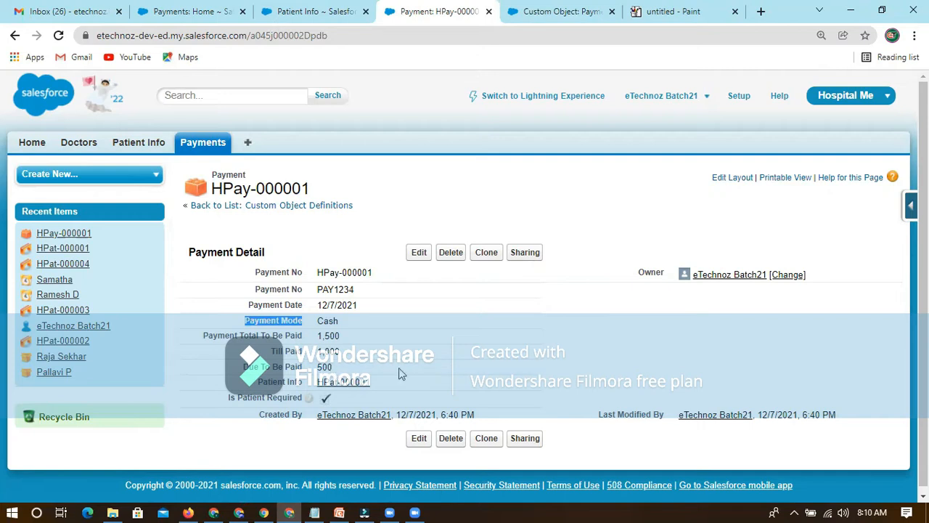
{"action": "left_click", "coordinate": [535, 374]}
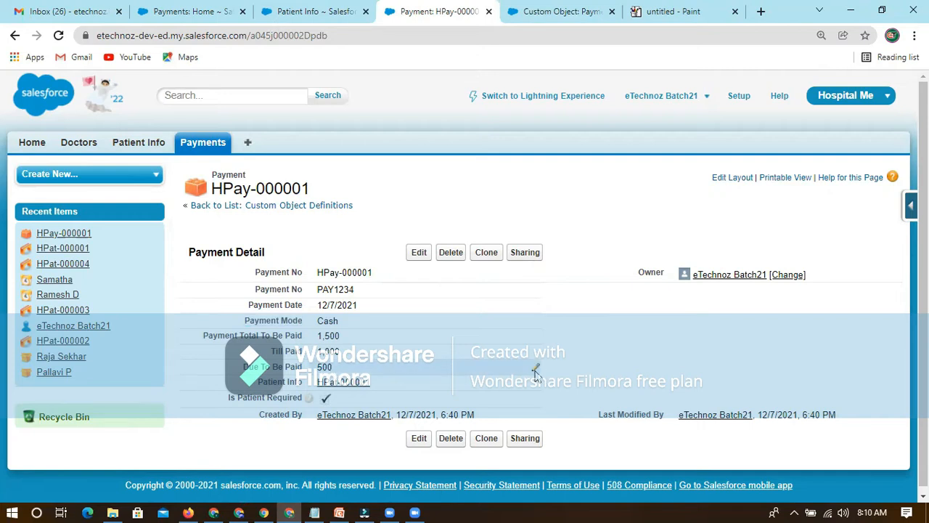
Set the payment record's Due To Be Paid value to 600 and save it.
{"action": "double_click", "coordinate": [399, 367]}
{"action": "type", "text": "600"}
{"action": "left_click", "coordinate": [415, 252]}
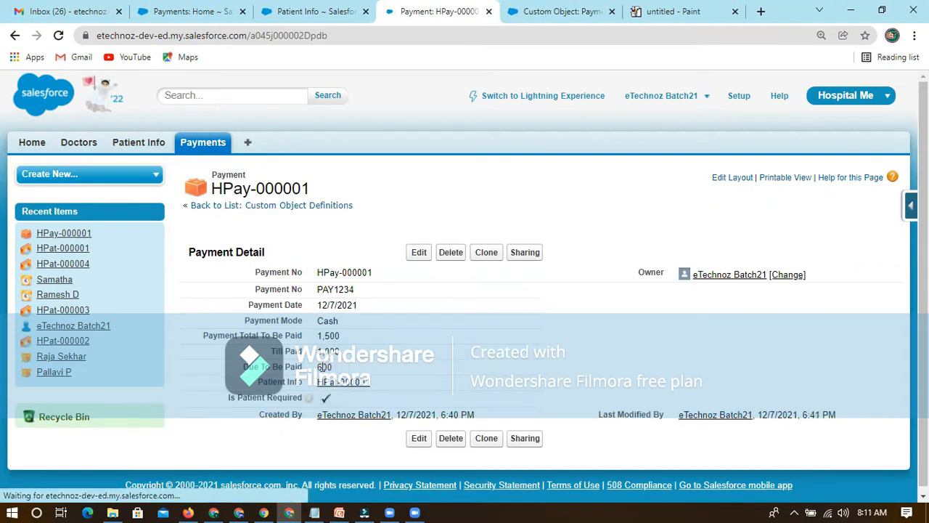
Examine the Due To Be Paid field against the other amounts on the payment record.
{"action": "left_click_drag", "start_coordinate": [240, 368], "coordinate": [304, 372]}
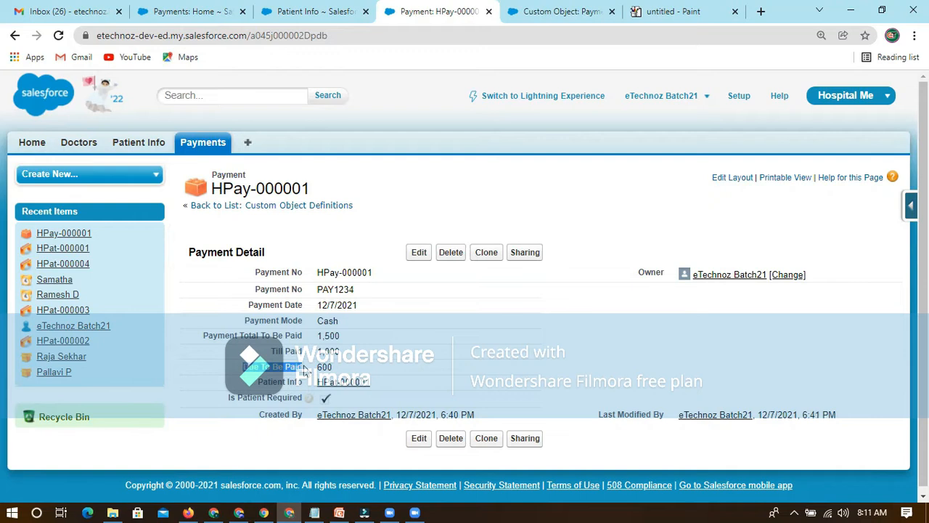
{"action": "left_click", "coordinate": [239, 371]}
{"action": "left_click_drag", "start_coordinate": [300, 367], "coordinate": [306, 367]}
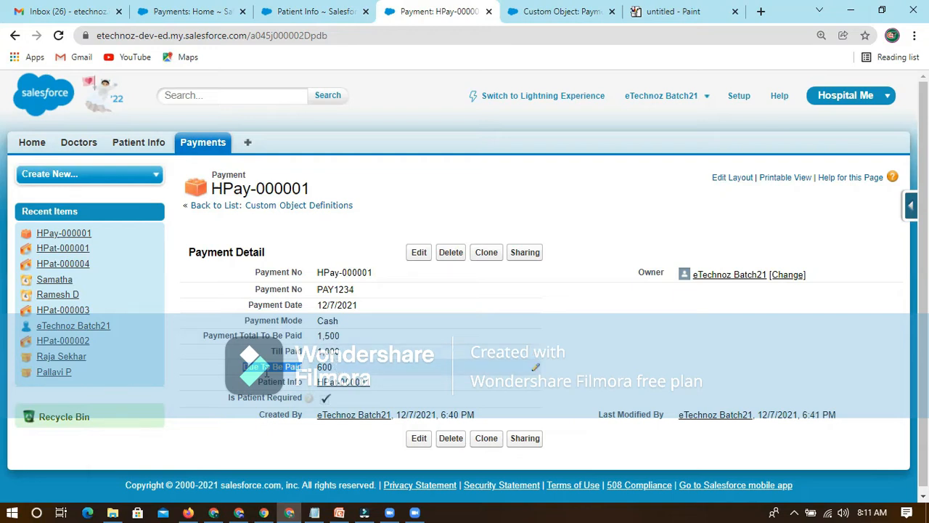
{"action": "left_click_drag", "start_coordinate": [296, 365], "coordinate": [332, 348]}
{"action": "left_click", "coordinate": [380, 258]}
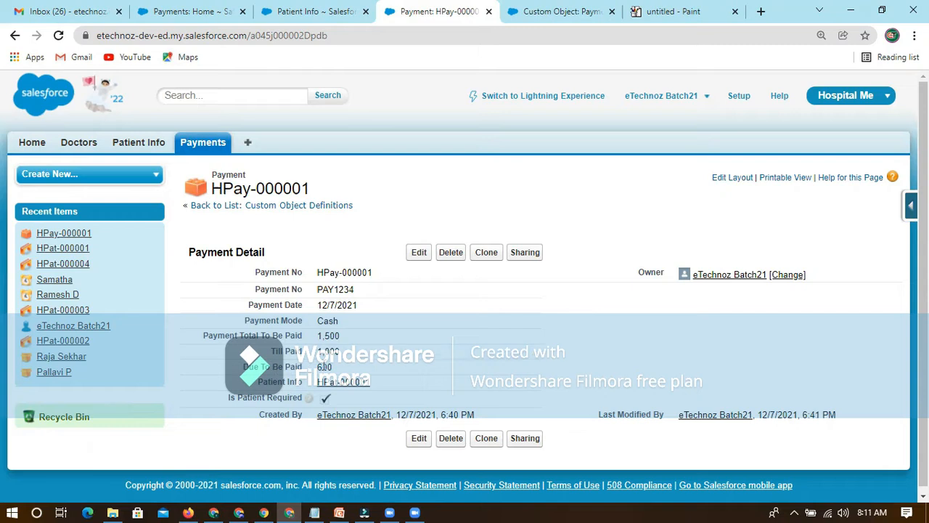
{"action": "left_click_drag", "start_coordinate": [303, 372], "coordinate": [324, 368]}
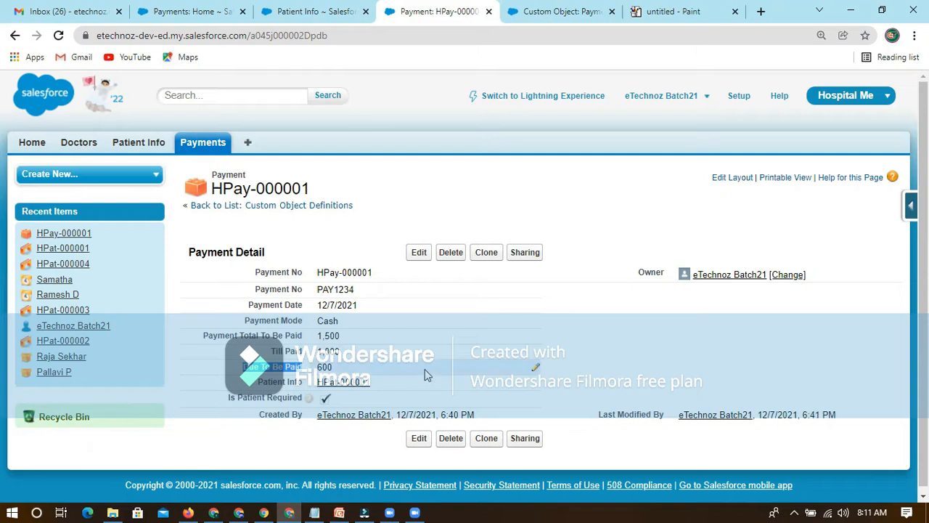
Examine the API name and data type of Due To Be Paid among the Payment object's custom fields.
{"action": "key", "text": "ctrl+Tab"}
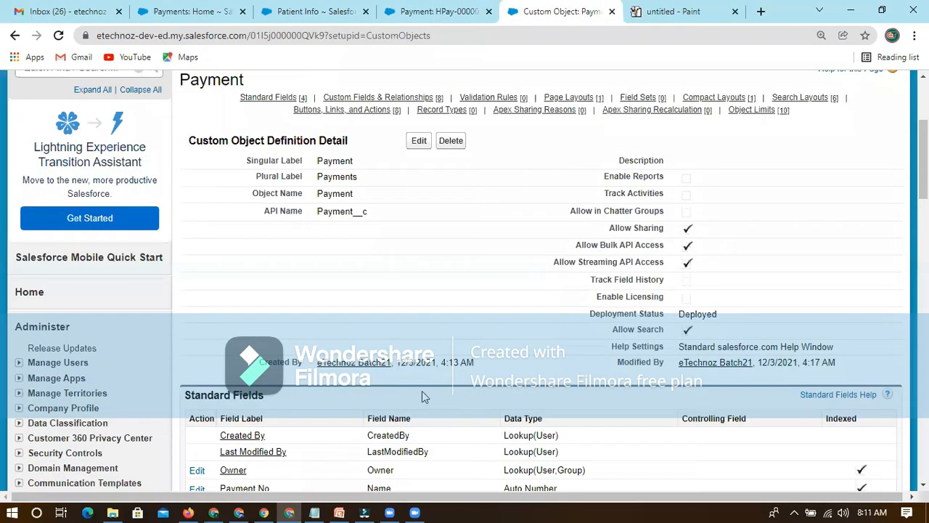
{"action": "scroll", "coordinate": [408, 366], "scroll_direction": "down", "scroll_amount": 6}
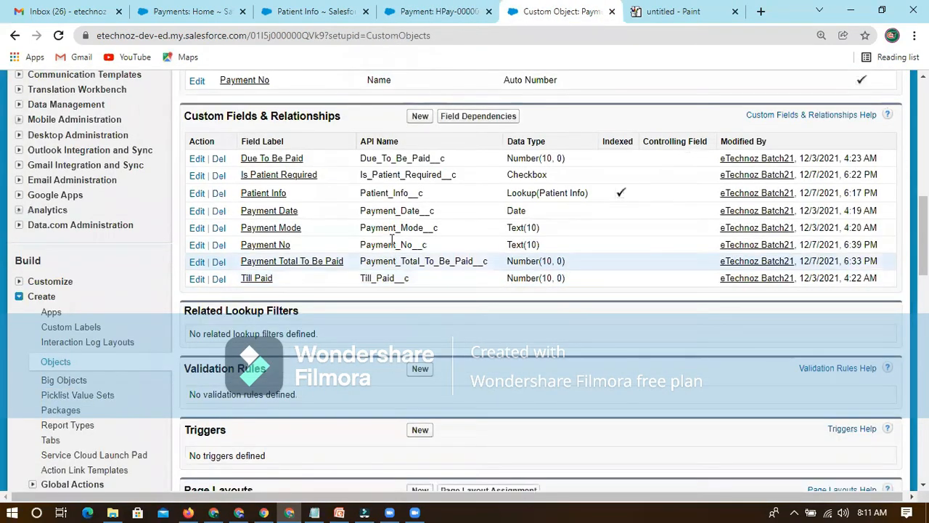
{"action": "scroll", "coordinate": [392, 296], "scroll_direction": "up", "scroll_amount": 1}
{"action": "double_click", "coordinate": [406, 225]}
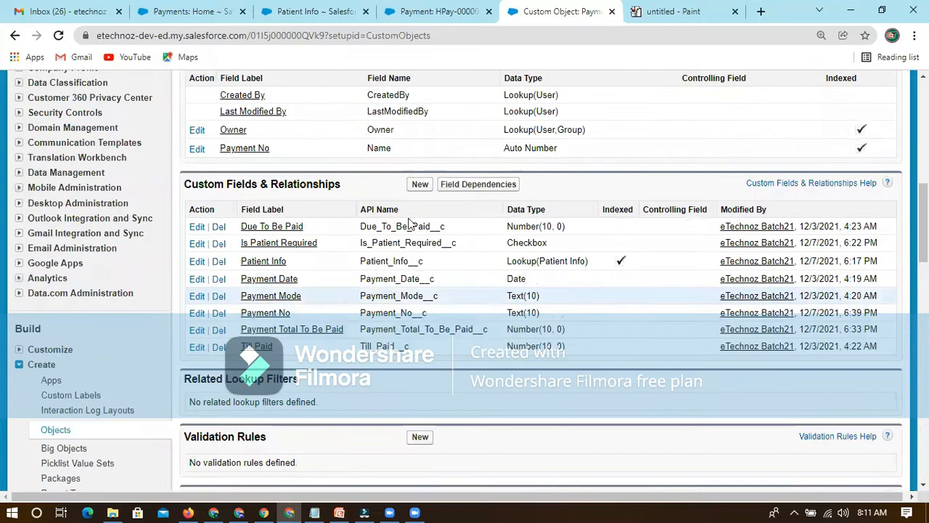
{"action": "left_click_drag", "start_coordinate": [506, 226], "coordinate": [571, 227]}
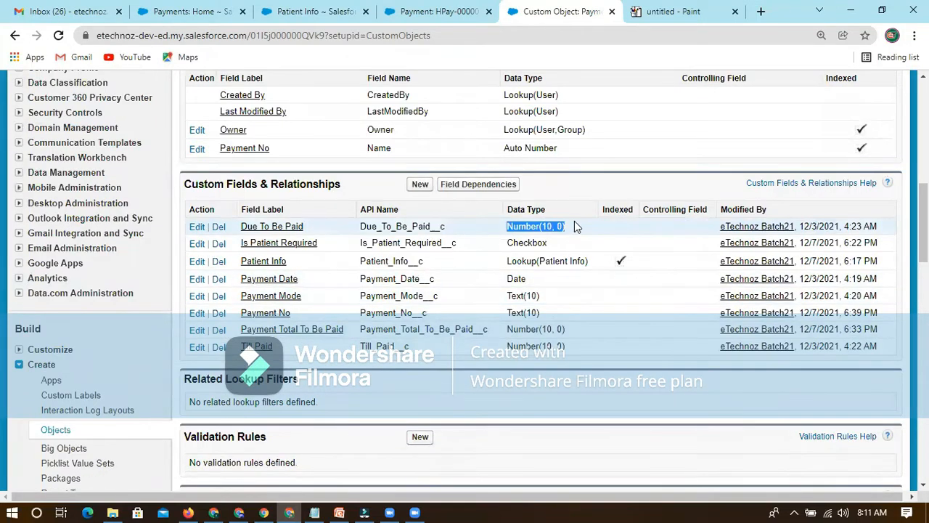
{"action": "left_click", "coordinate": [506, 226]}
{"action": "triple_click", "coordinate": [507, 225]}
{"action": "left_click", "coordinate": [372, 226]}
{"action": "left_click_drag", "start_coordinate": [362, 227], "coordinate": [458, 229]}
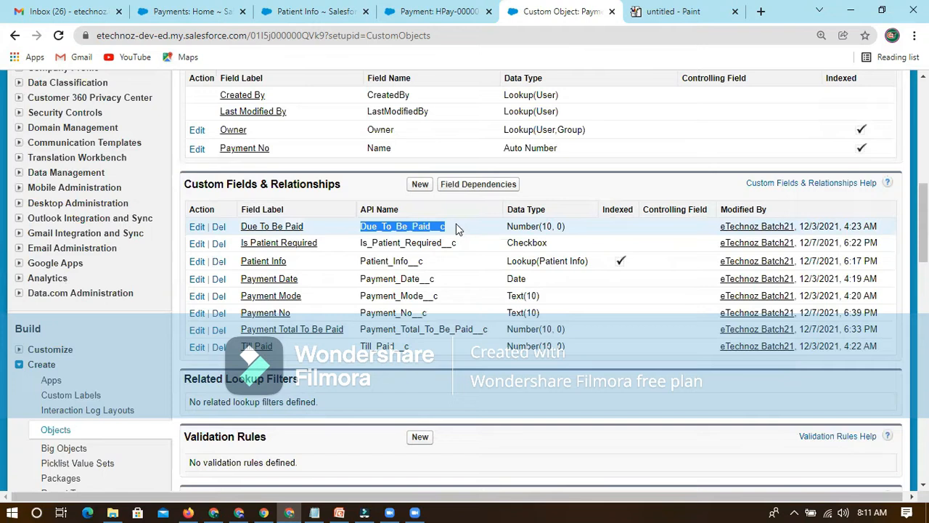
{"action": "left_click", "coordinate": [578, 227]}
{"action": "triple_click", "coordinate": [512, 226]}
{"action": "left_click", "coordinate": [392, 226]}
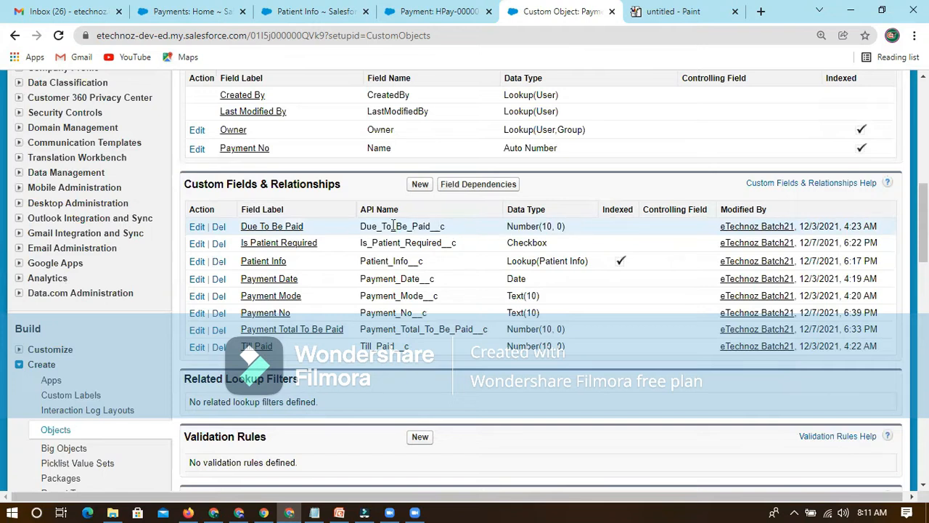
{"action": "left_click_drag", "start_coordinate": [362, 226], "coordinate": [446, 227]}
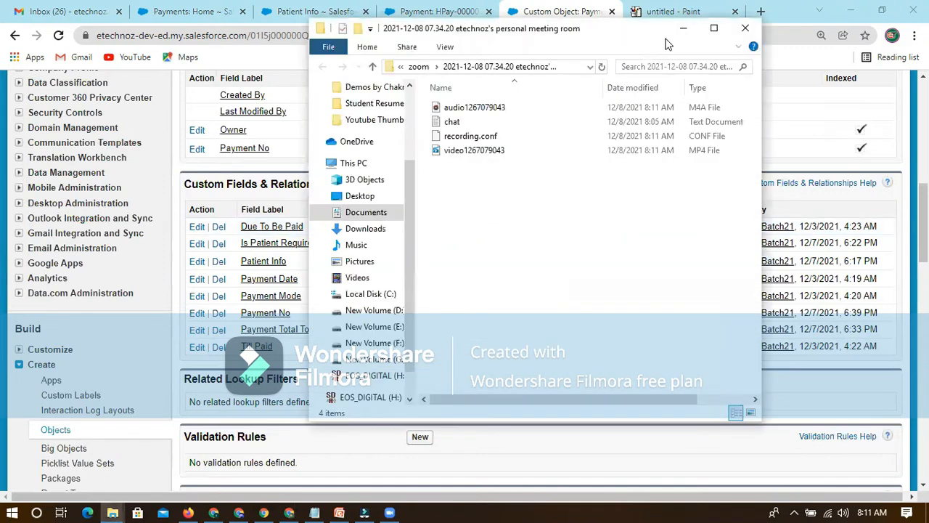
{"action": "left_click", "coordinate": [683, 30]}
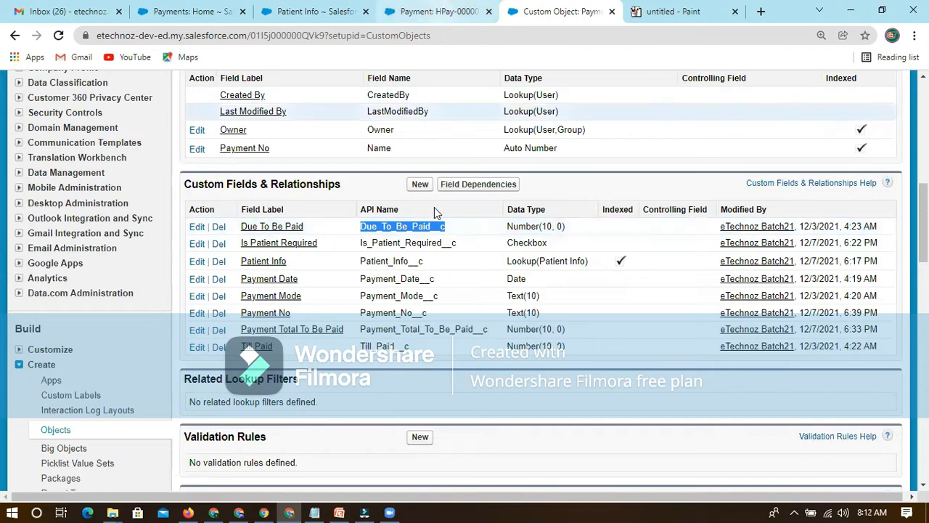
Open the Due To Be Paid custom field for editing and start changing its field type.
{"action": "left_click", "coordinate": [197, 226]}
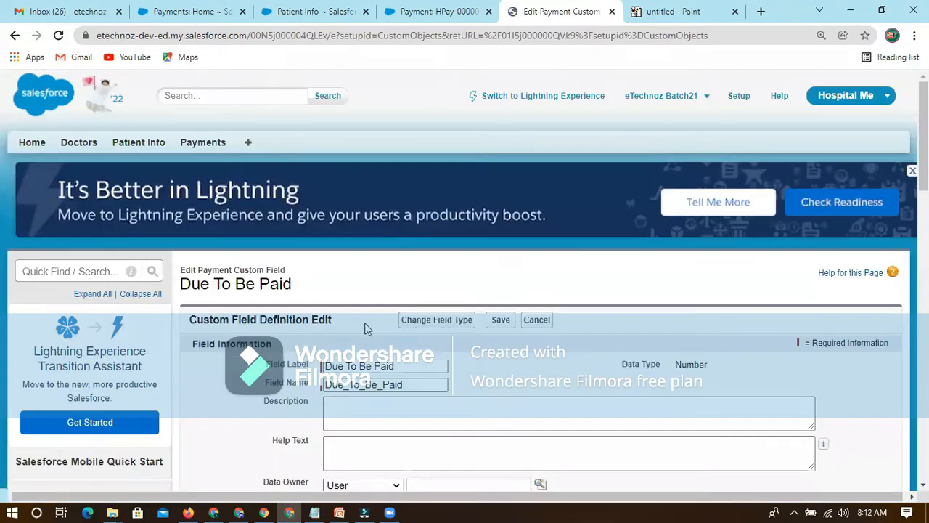
{"action": "scroll", "coordinate": [369, 326], "scroll_direction": "down", "scroll_amount": 4}
{"action": "scroll", "coordinate": [407, 281], "scroll_direction": "up", "scroll_amount": 3}
{"action": "left_click", "coordinate": [426, 254]}
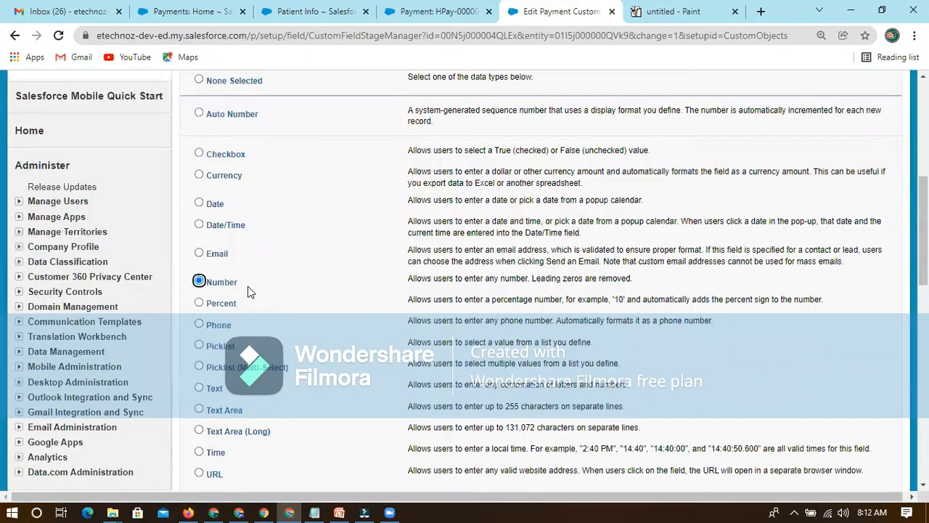
Look through the data types offered for the Due To Be Paid field for a calculated type.
{"action": "scroll", "coordinate": [249, 287], "scroll_direction": "up", "scroll_amount": 2}
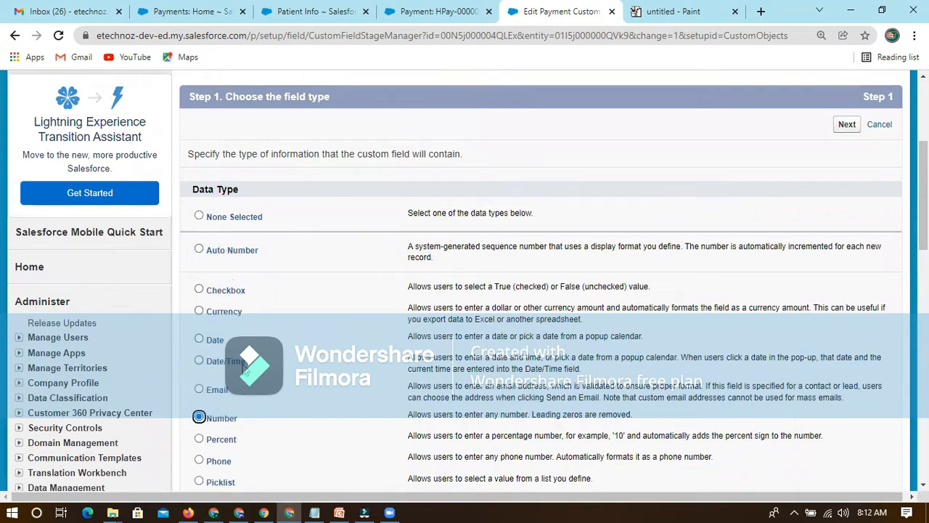
{"action": "scroll", "coordinate": [219, 304], "scroll_direction": "down", "scroll_amount": 4}
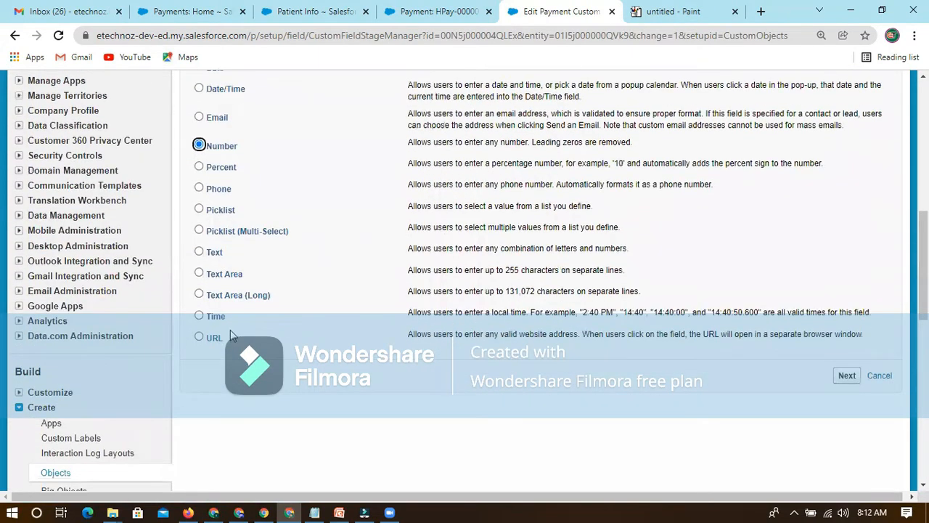
{"action": "scroll", "coordinate": [230, 275], "scroll_direction": "up", "scroll_amount": 3}
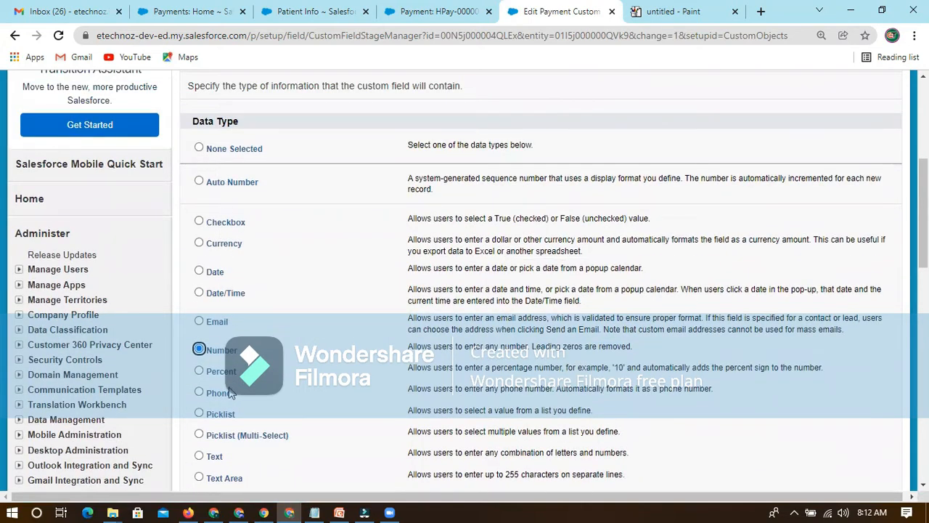
{"action": "scroll", "coordinate": [229, 392], "scroll_direction": "down", "scroll_amount": 2}
{"action": "scroll", "coordinate": [235, 354], "scroll_direction": "down", "scroll_amount": 1}
{"action": "scroll", "coordinate": [235, 280], "scroll_direction": "up", "scroll_amount": 2}
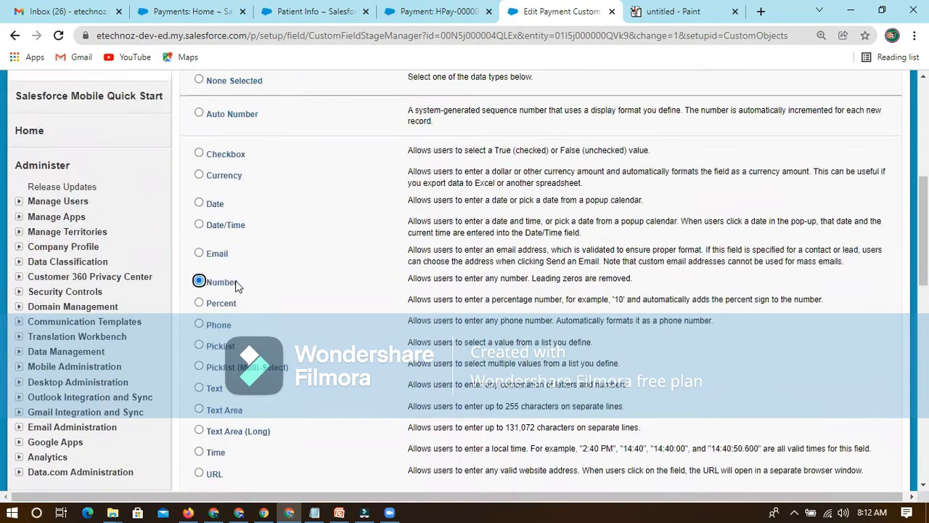
{"action": "scroll", "coordinate": [225, 195], "scroll_direction": "up", "scroll_amount": 1}
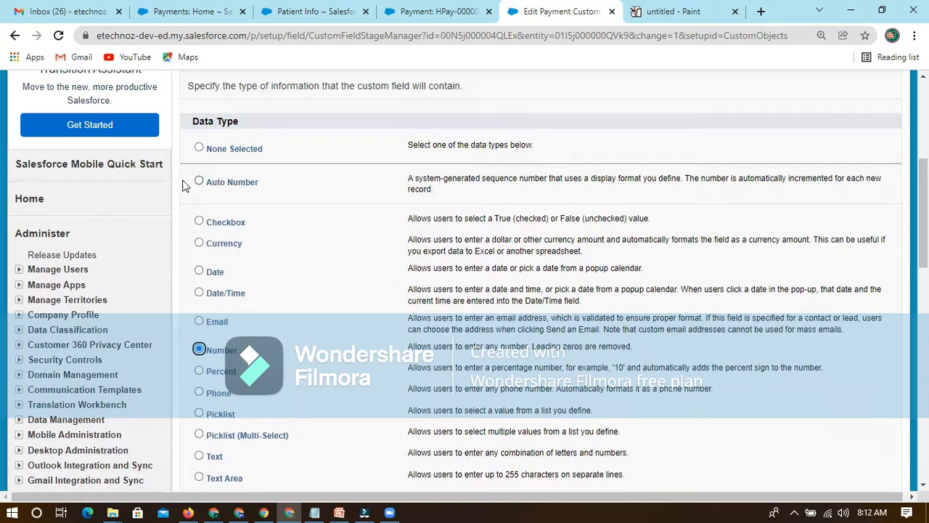
{"action": "scroll", "coordinate": [257, 254], "scroll_direction": "down", "scroll_amount": 1}
{"action": "scroll", "coordinate": [263, 259], "scroll_direction": "up", "scroll_amount": 1}
{"action": "scroll", "coordinate": [227, 184], "scroll_direction": "down", "scroll_amount": 4}
{"action": "scroll", "coordinate": [315, 238], "scroll_direction": "up", "scroll_amount": 5}
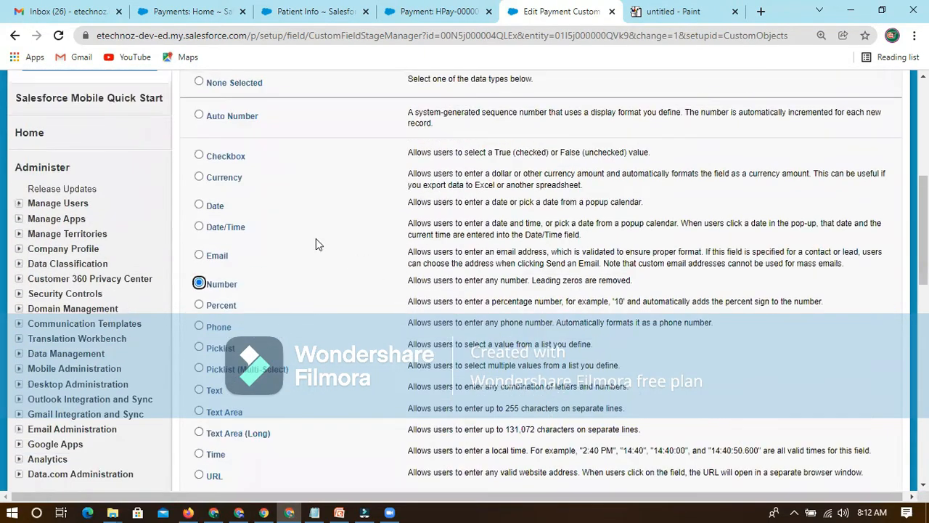
Recheck the data types offered for Due To Be Paid, and leave its field type change without saving.
{"action": "scroll", "coordinate": [320, 263], "scroll_direction": "up", "scroll_amount": 2}
{"action": "left_click", "coordinate": [444, 12]}
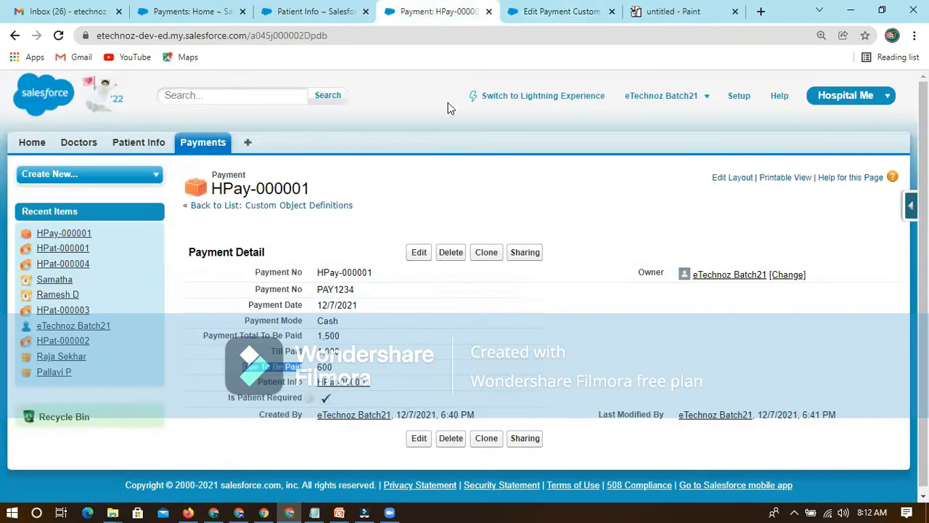
{"action": "left_click", "coordinate": [562, 13]}
{"action": "scroll", "coordinate": [326, 341], "scroll_direction": "down", "scroll_amount": 3}
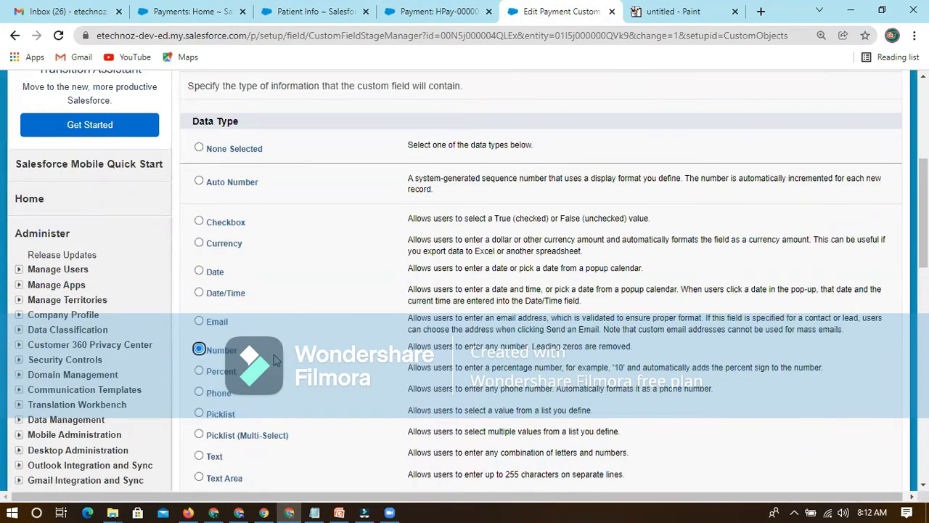
{"action": "scroll", "coordinate": [263, 317], "scroll_direction": "down", "scroll_amount": 3}
{"action": "scroll", "coordinate": [263, 309], "scroll_direction": "up", "scroll_amount": 4}
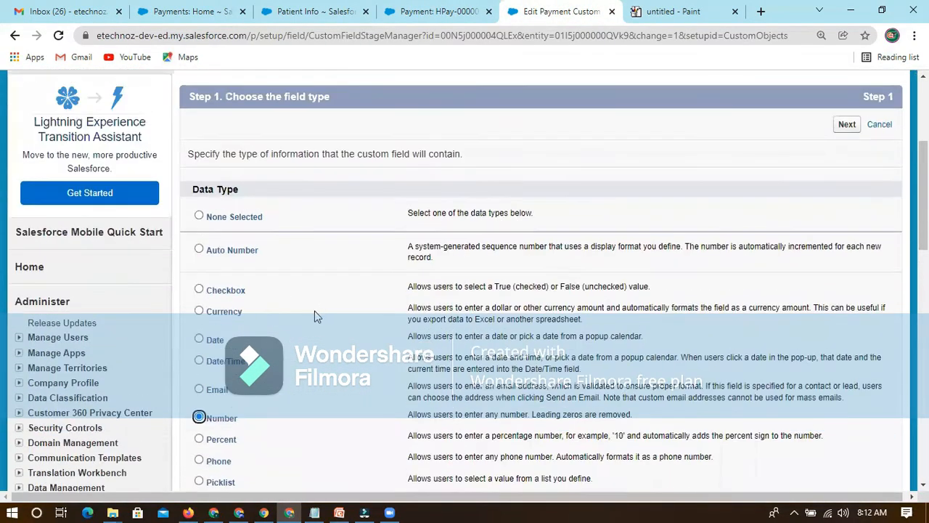
{"action": "scroll", "coordinate": [539, 261], "scroll_direction": "up", "scroll_amount": 1}
{"action": "left_click", "coordinate": [869, 193]}
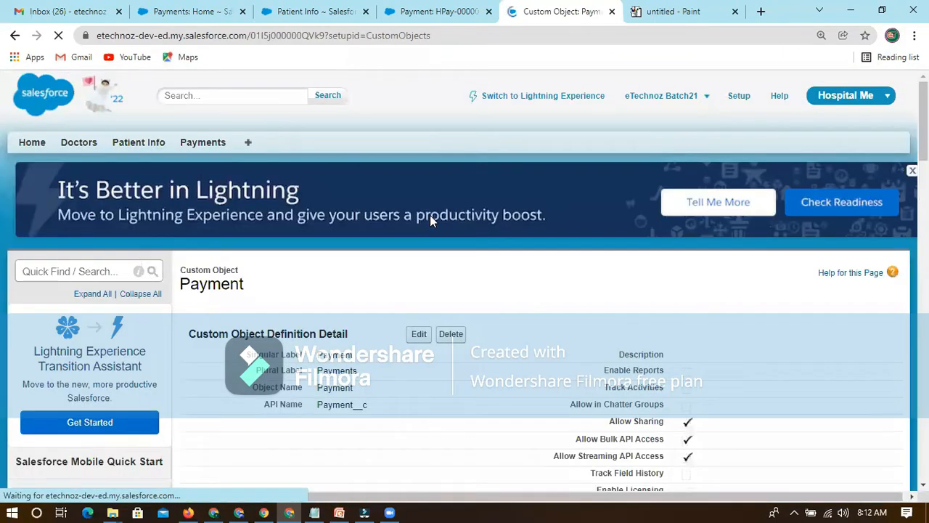
Examine the API name and data type of Due To Be Paid in the Payment object's custom fields.
{"action": "scroll", "coordinate": [415, 396], "scroll_direction": "down", "scroll_amount": 2}
{"action": "scroll", "coordinate": [414, 395], "scroll_direction": "down", "scroll_amount": 5}
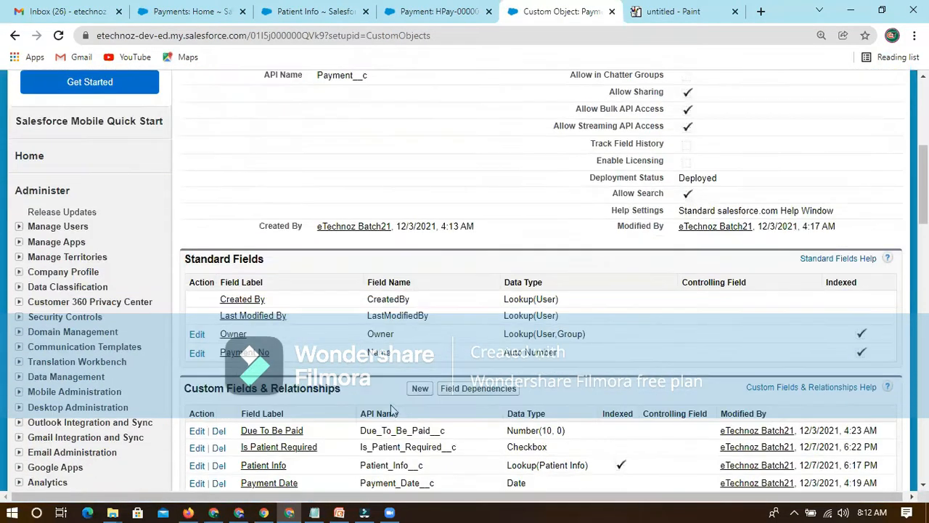
{"action": "left_click_drag", "start_coordinate": [411, 347], "coordinate": [361, 346]}
{"action": "left_click_drag", "start_coordinate": [568, 226], "coordinate": [506, 226]}
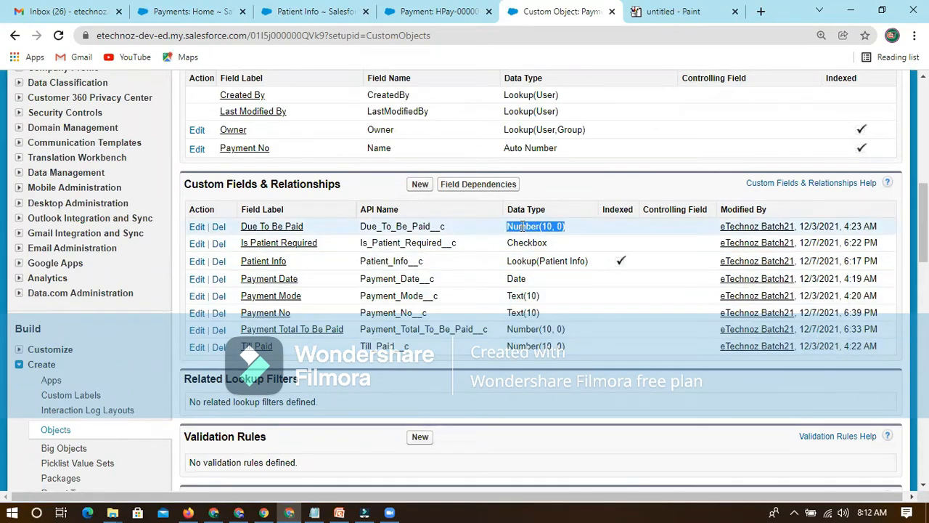
{"action": "left_click", "coordinate": [527, 227]}
{"action": "left_click_drag", "start_coordinate": [507, 226], "coordinate": [570, 226]}
{"action": "left_click", "coordinate": [573, 225]}
{"action": "left_click_drag", "start_coordinate": [361, 226], "coordinate": [456, 228]}
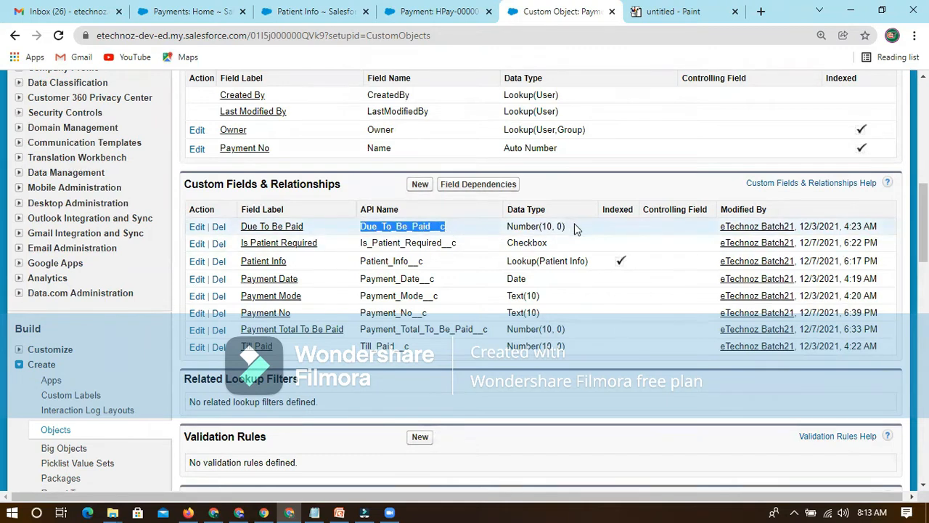
{"action": "left_click_drag", "start_coordinate": [574, 223], "coordinate": [504, 227]}
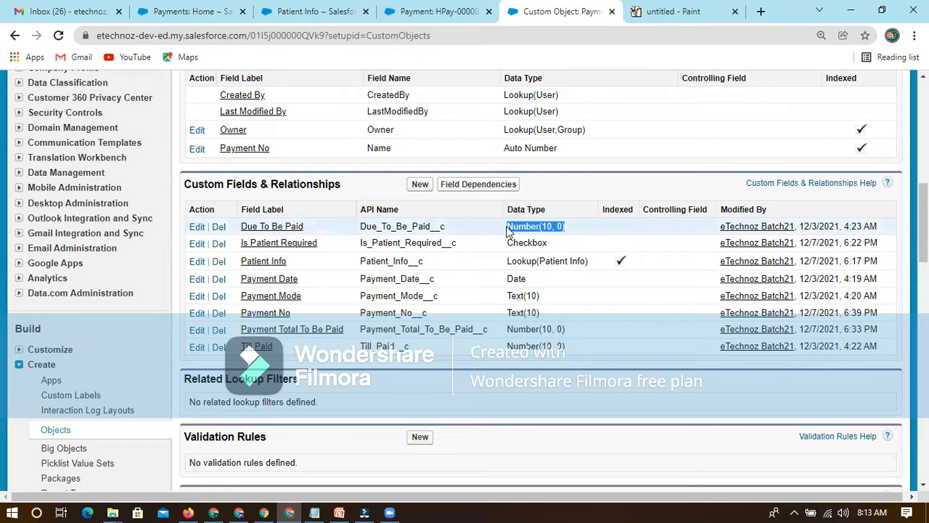
{"action": "left_click", "coordinate": [571, 227]}
{"action": "left_click_drag", "start_coordinate": [574, 228], "coordinate": [501, 227]}
Compare the Due To Be Paid field's API name and data type with the Till Paid field.
{"action": "left_click_drag", "start_coordinate": [447, 228], "coordinate": [389, 228]}
{"action": "left_click_drag", "start_coordinate": [361, 225], "coordinate": [450, 233]}
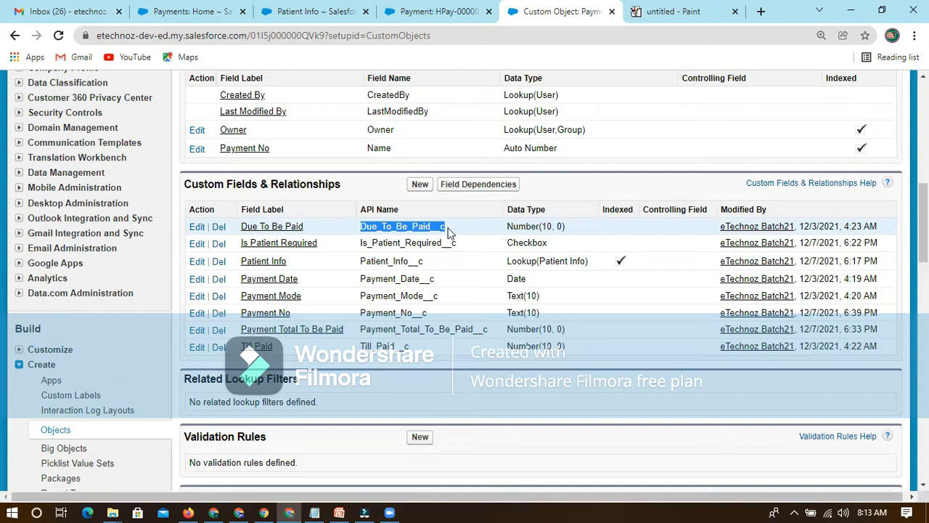
{"action": "left_click_drag", "start_coordinate": [567, 229], "coordinate": [506, 227]}
{"action": "left_click_drag", "start_coordinate": [410, 346], "coordinate": [358, 348]}
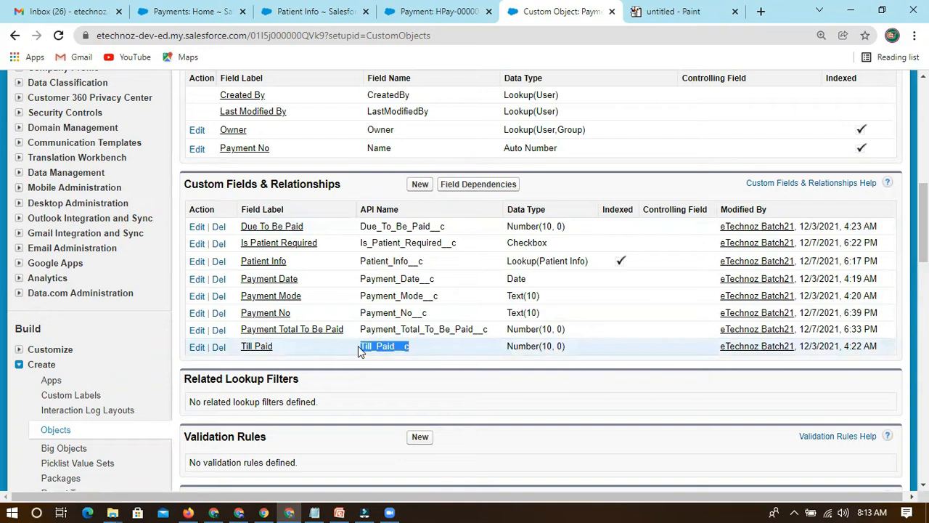
{"action": "left_click", "coordinate": [387, 348]}
{"action": "left_click_drag", "start_coordinate": [380, 346], "coordinate": [418, 350]}
{"action": "left_click_drag", "start_coordinate": [570, 229], "coordinate": [507, 229]}
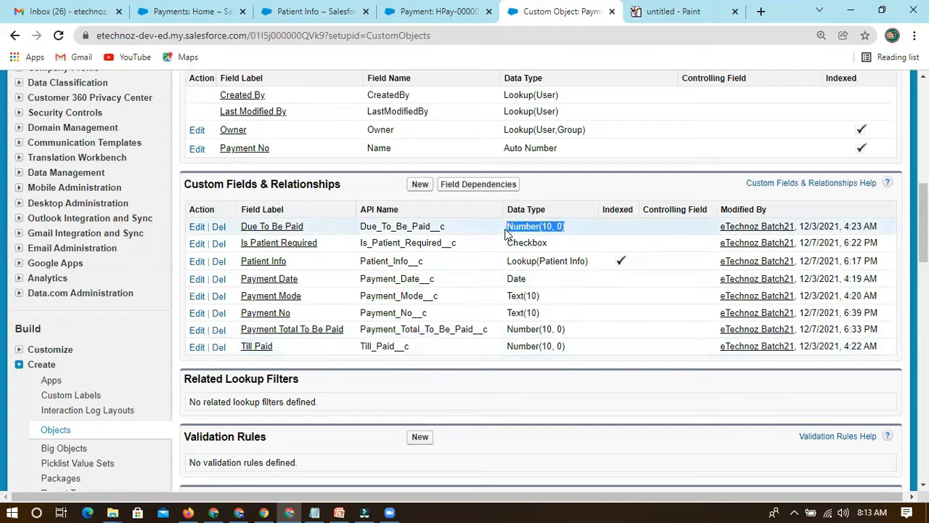
{"action": "left_click", "coordinate": [581, 231]}
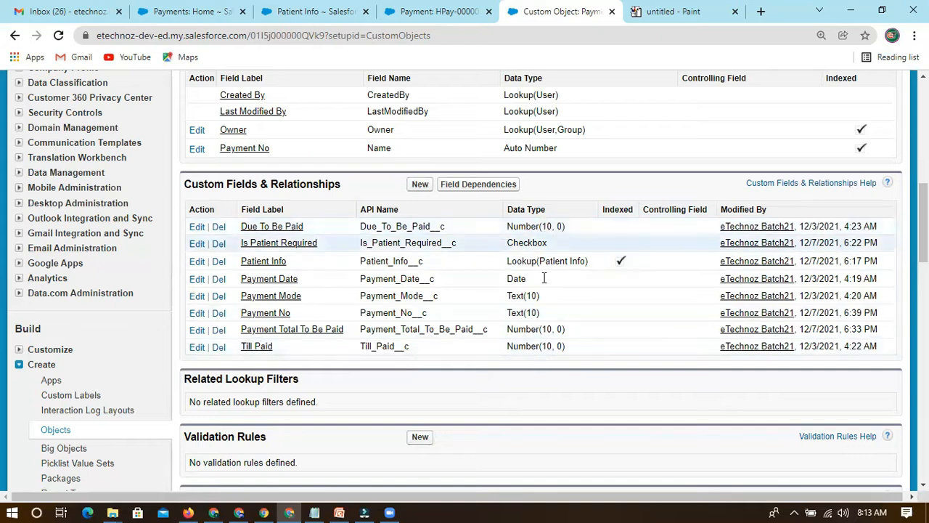
{"action": "triple_click", "coordinate": [508, 226]}
{"action": "left_click_drag", "start_coordinate": [578, 230], "coordinate": [509, 226]}
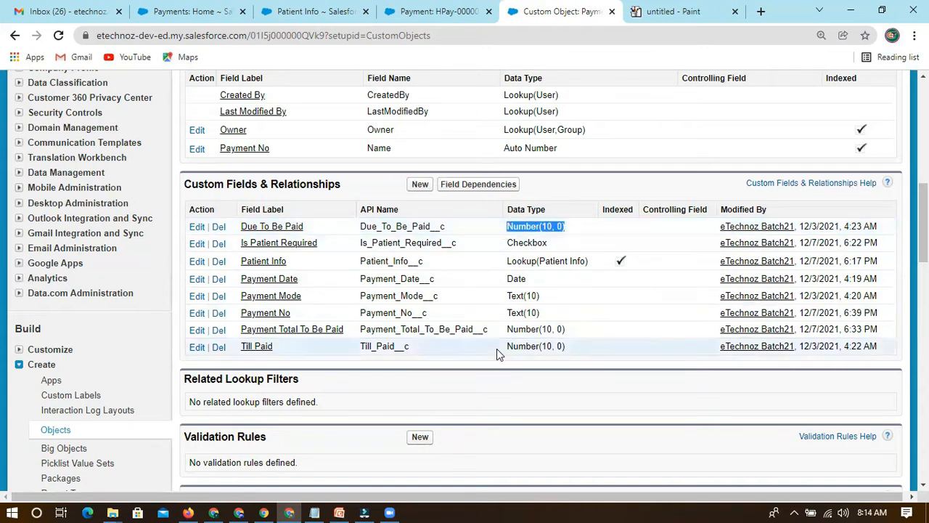
{"action": "left_click_drag", "start_coordinate": [361, 226], "coordinate": [453, 229]}
{"action": "left_click", "coordinate": [455, 229]}
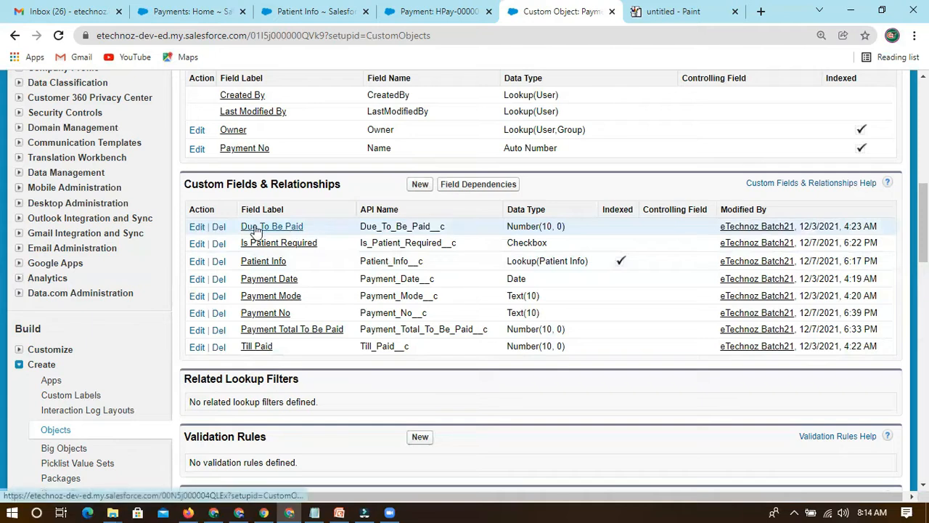
Delete the Due To Be Paid custom field from the Payment object and confirm the deletion.
{"action": "left_click", "coordinate": [219, 227]}
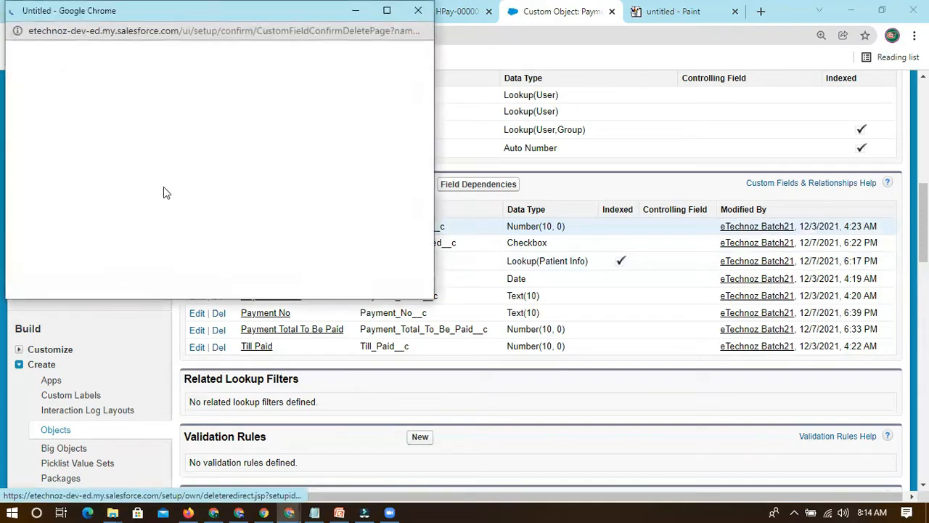
{"action": "left_click", "coordinate": [419, 10]}
{"action": "left_click_drag", "start_coordinate": [307, 229], "coordinate": [235, 232]}
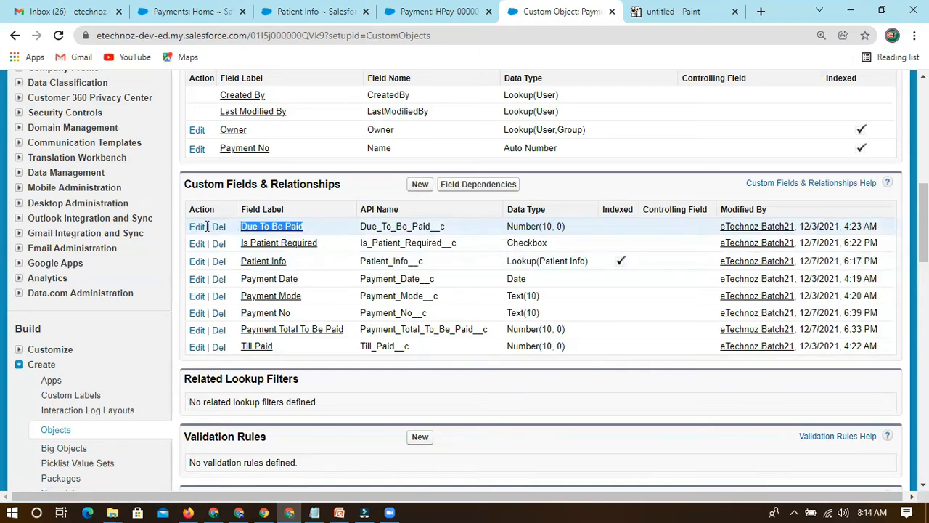
{"action": "left_click", "coordinate": [218, 227]}
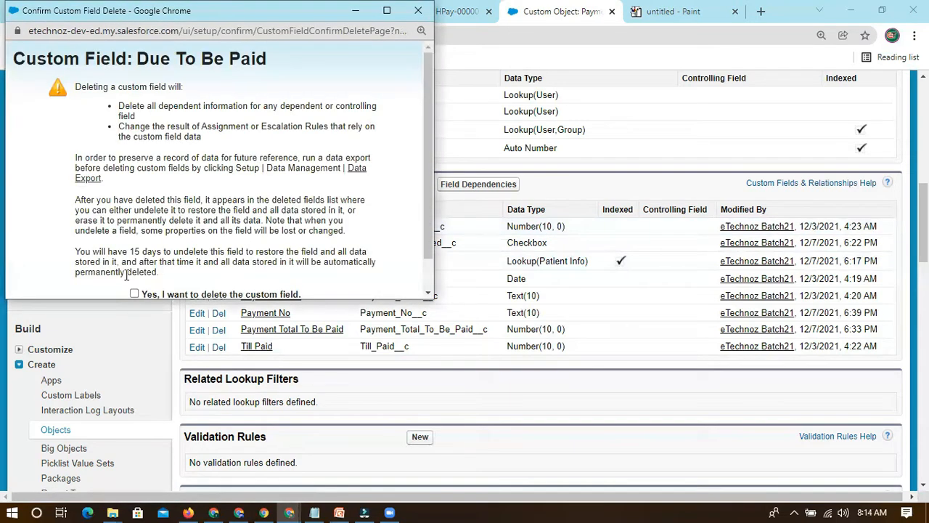
{"action": "scroll", "coordinate": [151, 247], "scroll_direction": "down", "scroll_amount": 1}
{"action": "left_click", "coordinate": [134, 258]}
{"action": "left_click", "coordinate": [189, 282]}
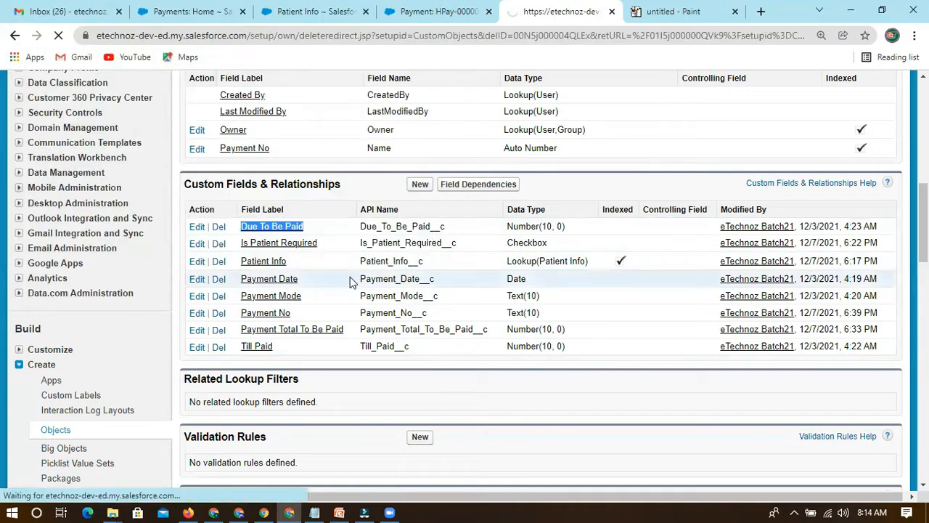
Permanently erase Due To Be Paid from the Payment object's deleted fields.
{"action": "scroll", "coordinate": [363, 378], "scroll_direction": "down", "scroll_amount": 5}
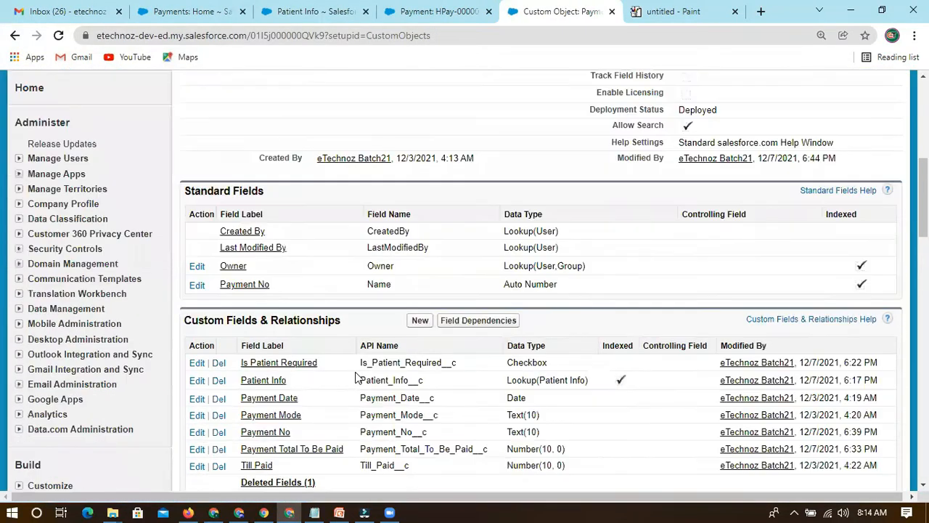
{"action": "scroll", "coordinate": [356, 377], "scroll_direction": "down", "scroll_amount": 2}
{"action": "left_click", "coordinate": [294, 347]}
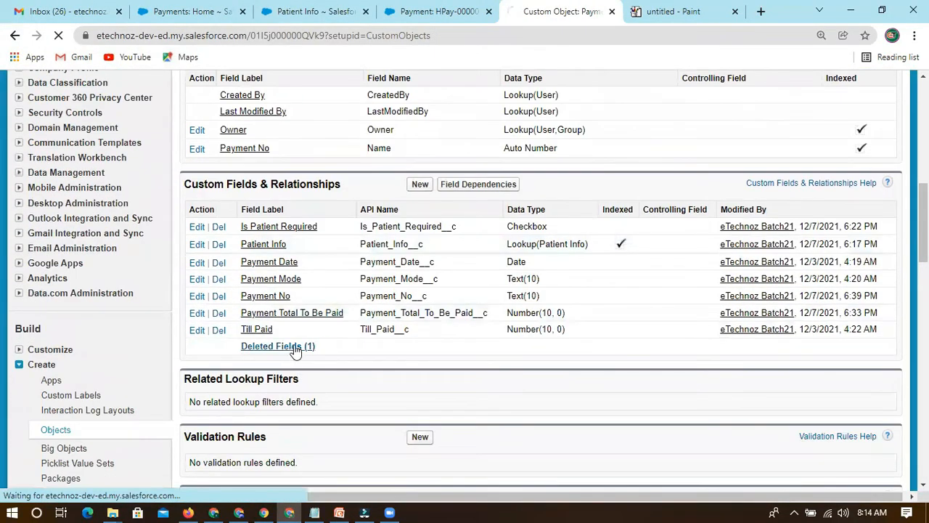
{"action": "scroll", "coordinate": [320, 338], "scroll_direction": "down", "scroll_amount": 2}
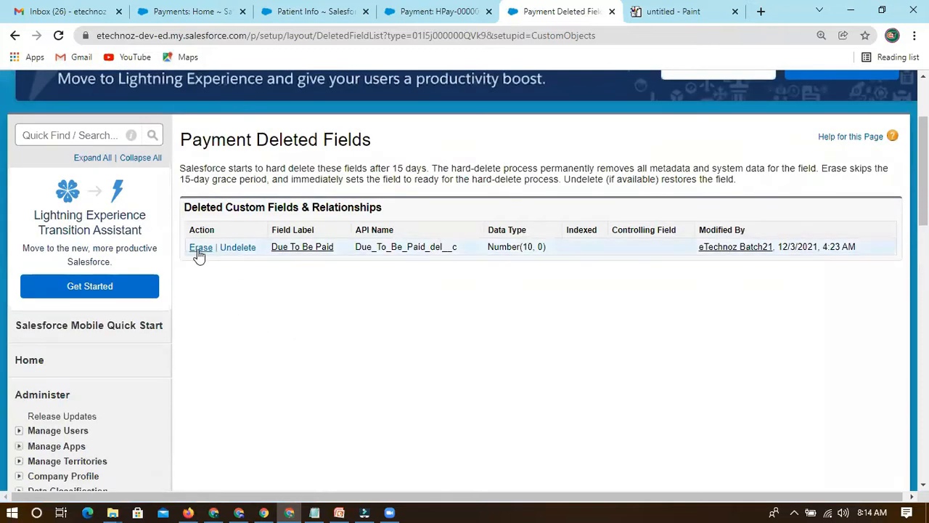
{"action": "left_click", "coordinate": [200, 247]}
{"action": "scroll", "coordinate": [108, 232], "scroll_direction": "down", "scroll_amount": 1}
{"action": "left_click", "coordinate": [107, 218]}
{"action": "left_click", "coordinate": [194, 240]}
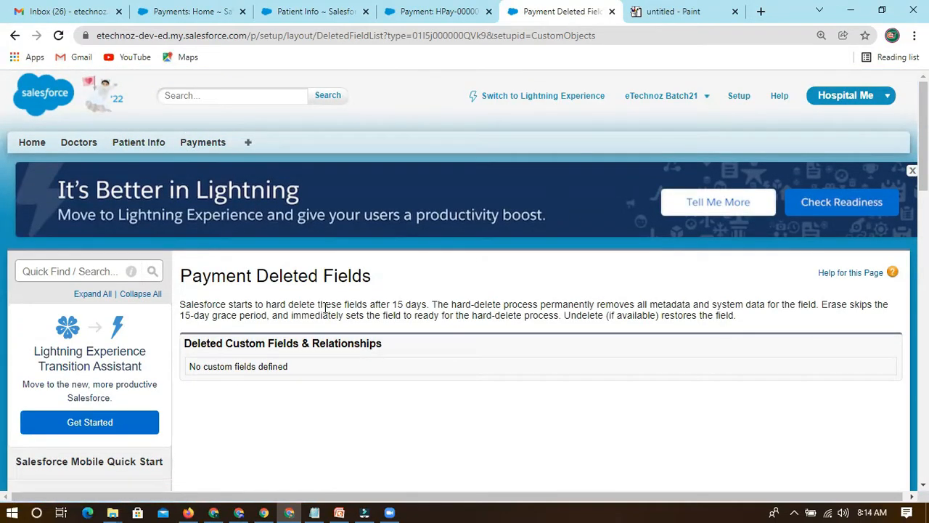
Reopen the Payment object's custom fields by way of the Payments home page, and close the leftover Payments home page.
{"action": "scroll", "coordinate": [406, 360], "scroll_direction": "down", "scroll_amount": 3}
{"action": "scroll", "coordinate": [381, 299], "scroll_direction": "up", "scroll_amount": 3}
{"action": "left_click", "coordinate": [207, 148]}
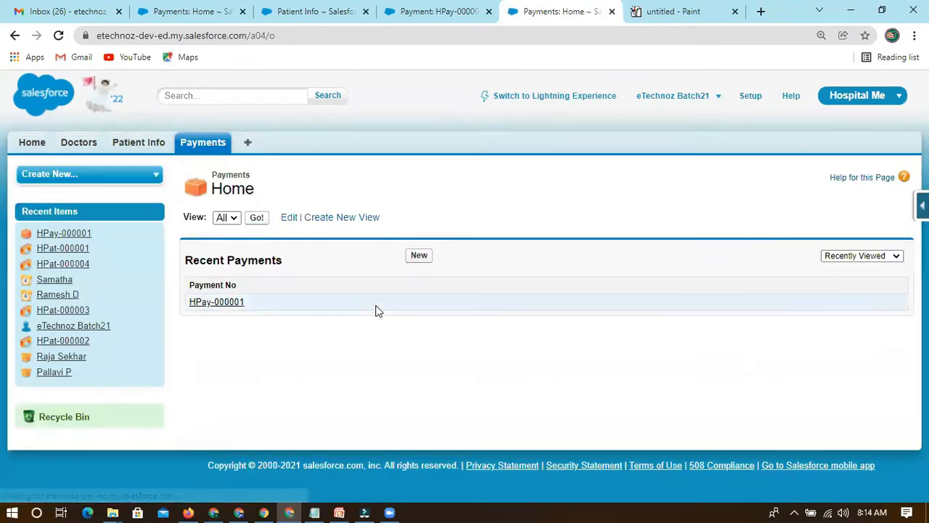
{"action": "left_click", "coordinate": [923, 206]}
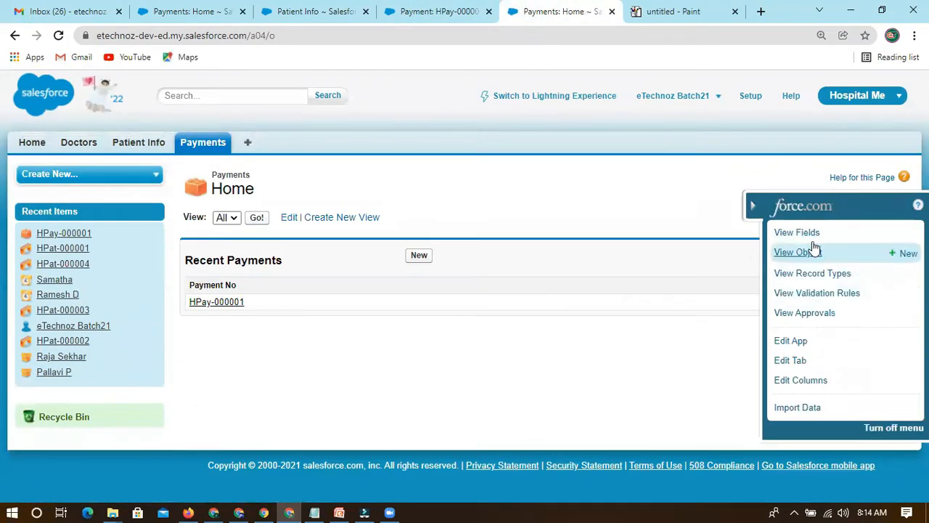
{"action": "left_click", "coordinate": [798, 252]}
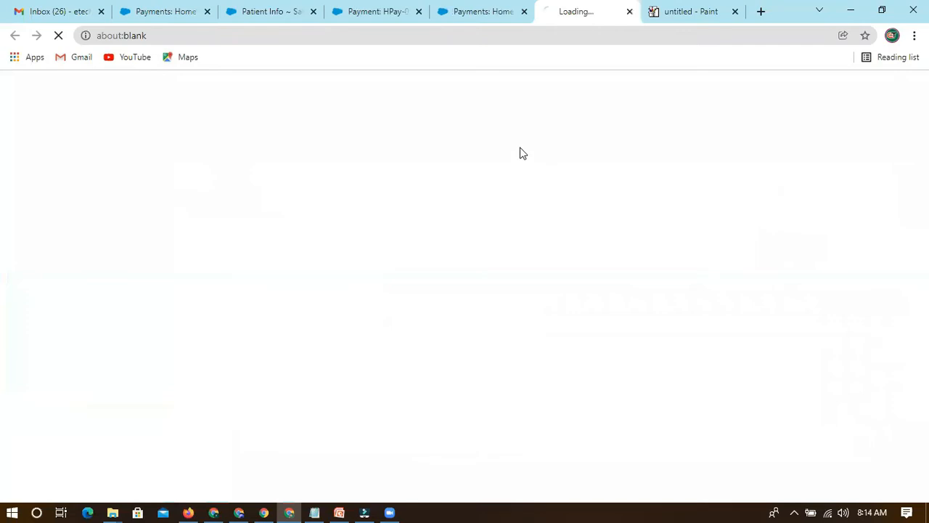
{"action": "left_click", "coordinate": [495, 13]}
{"action": "left_click", "coordinate": [523, 12]}
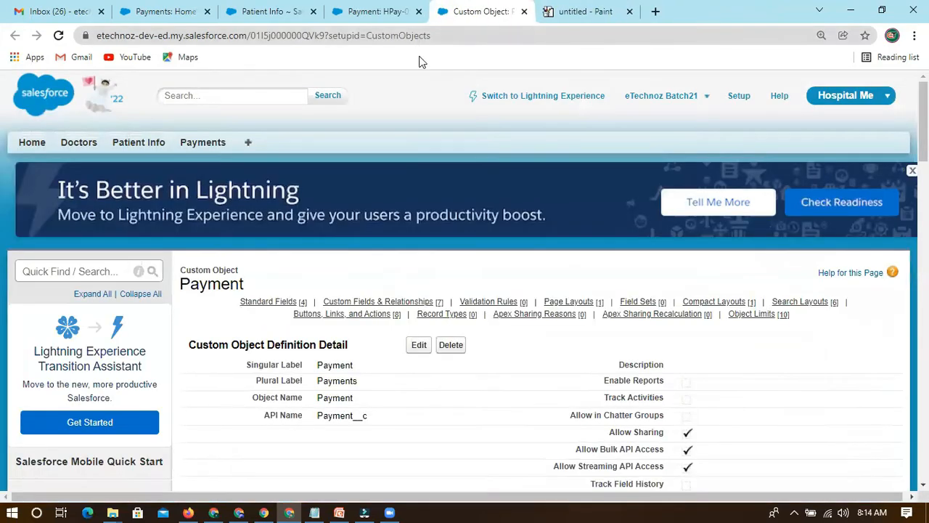
{"action": "scroll", "coordinate": [397, 339], "scroll_direction": "down", "scroll_amount": 2}
{"action": "scroll", "coordinate": [378, 334], "scroll_direction": "down", "scroll_amount": 5}
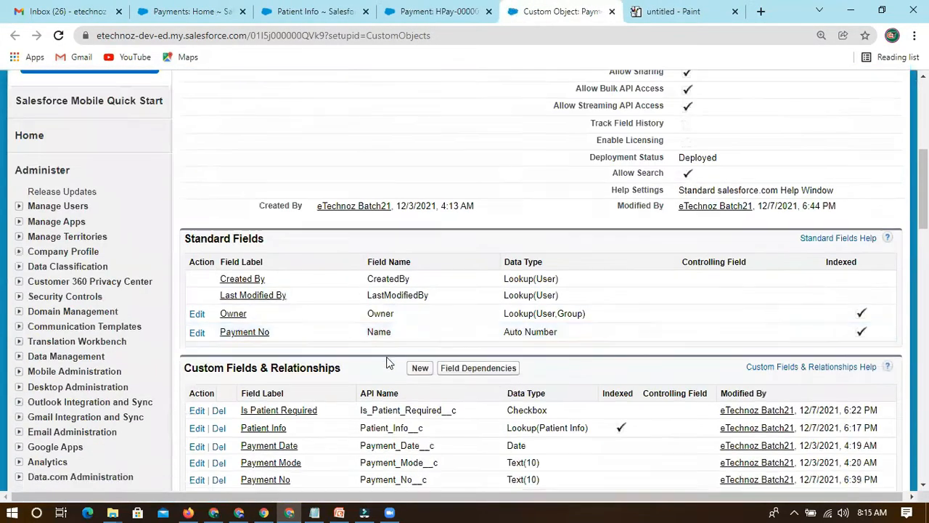
{"action": "scroll", "coordinate": [355, 359], "scroll_direction": "down", "scroll_amount": 1}
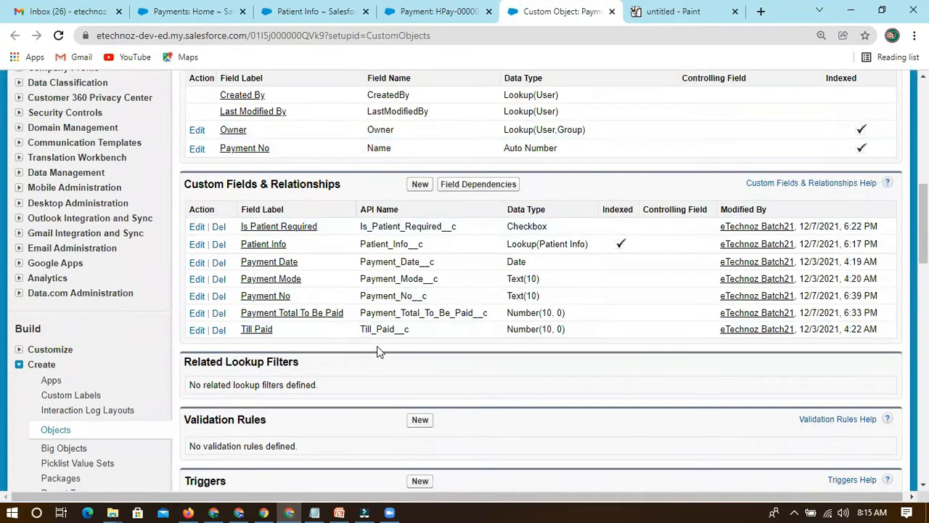
Start a new custom field on the Payment object and look through the available data types.
{"action": "left_click", "coordinate": [418, 184]}
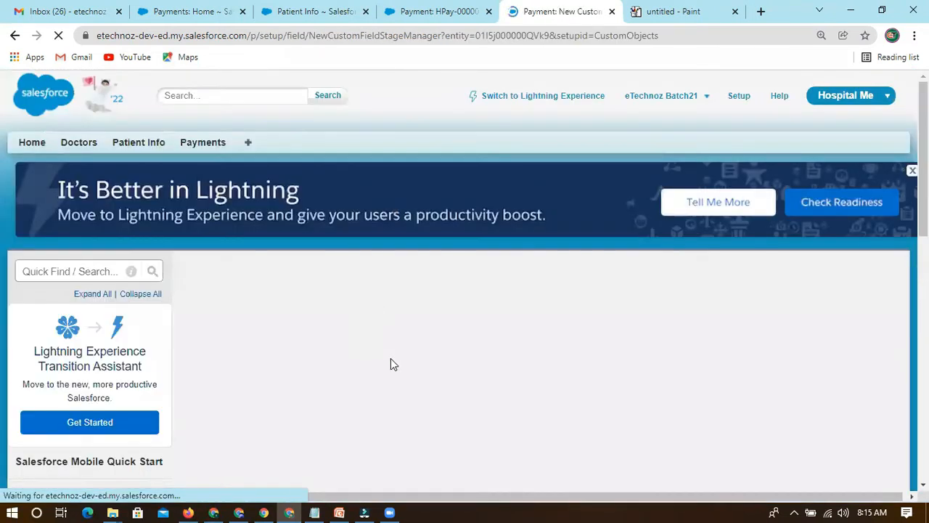
{"action": "scroll", "coordinate": [390, 385], "scroll_direction": "down", "scroll_amount": 3}
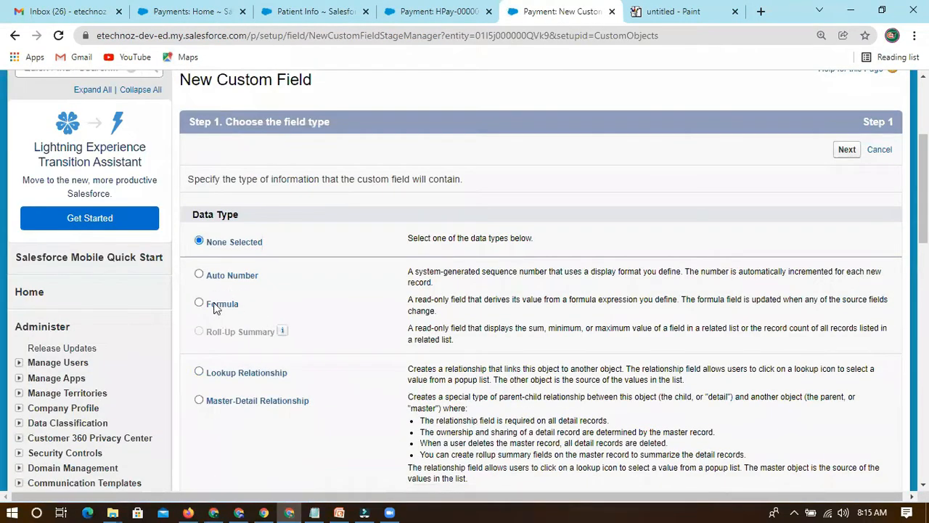
{"action": "left_click", "coordinate": [201, 275]}
{"action": "scroll", "coordinate": [230, 205], "scroll_direction": "down", "scroll_amount": 1}
{"action": "scroll", "coordinate": [218, 218], "scroll_direction": "down", "scroll_amount": 2}
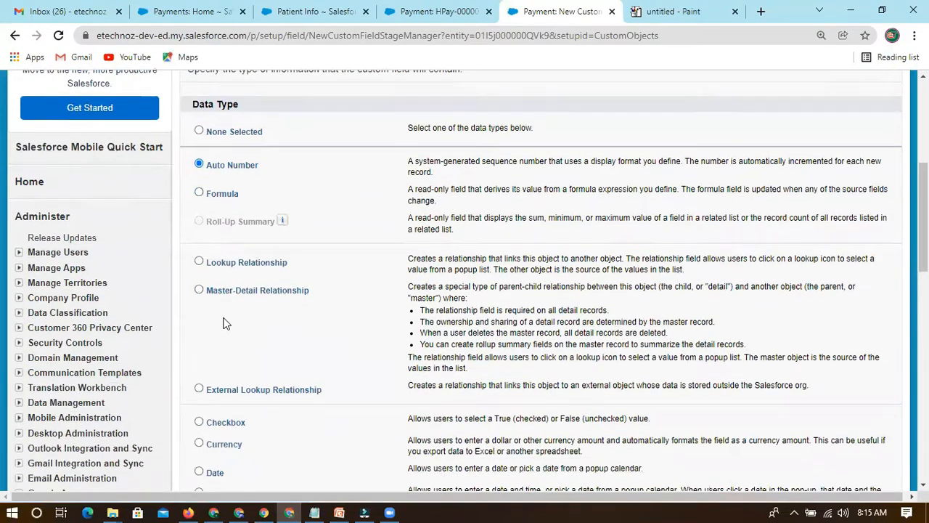
{"action": "left_click", "coordinate": [216, 172]}
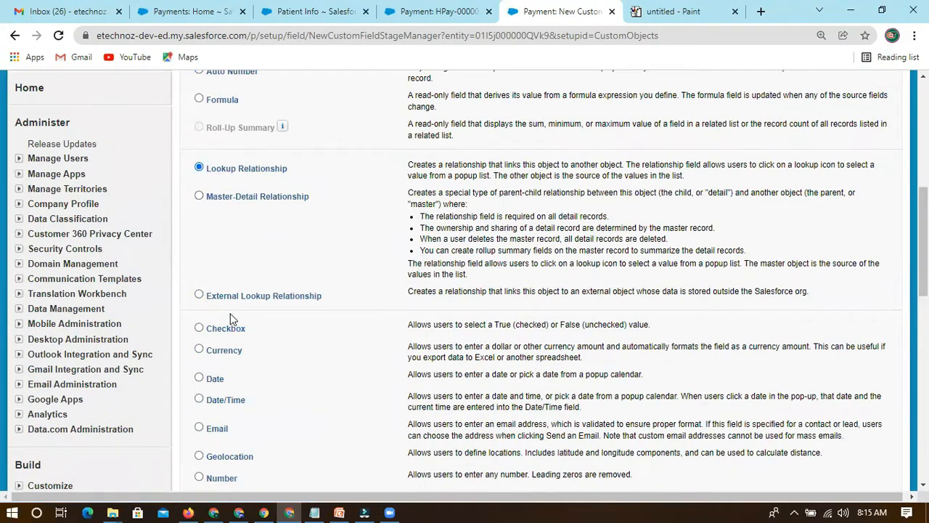
{"action": "scroll", "coordinate": [238, 323], "scroll_direction": "down", "scroll_amount": 1}
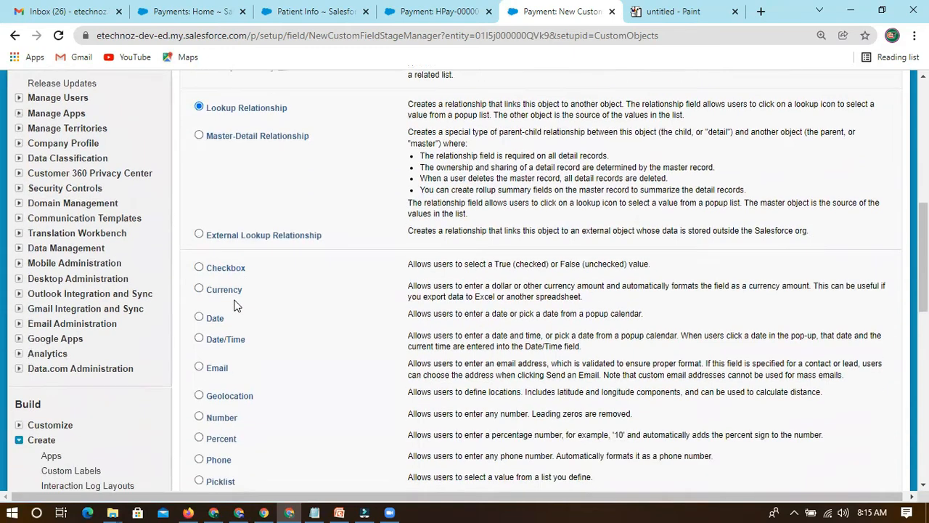
{"action": "scroll", "coordinate": [233, 305], "scroll_direction": "down", "scroll_amount": 1}
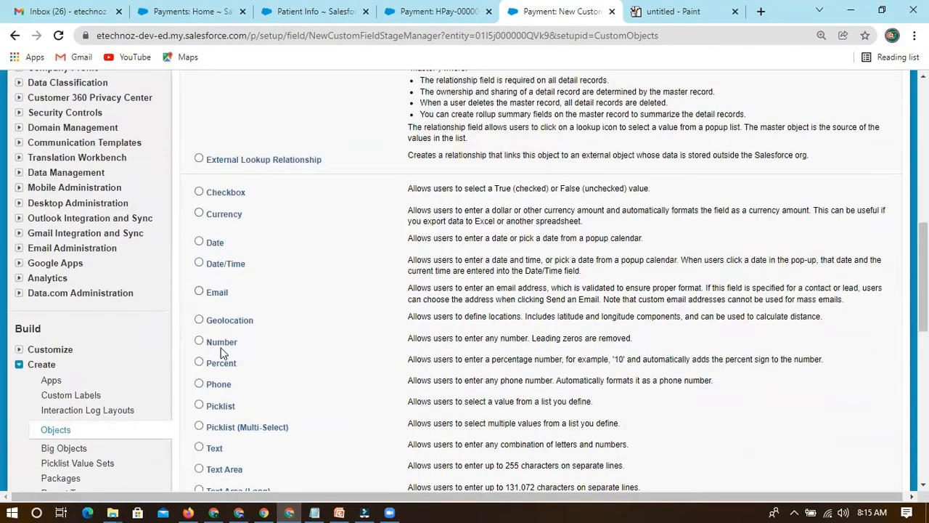
{"action": "scroll", "coordinate": [231, 435], "scroll_direction": "down", "scroll_amount": 2}
{"action": "scroll", "coordinate": [244, 319], "scroll_direction": "up", "scroll_amount": 5}
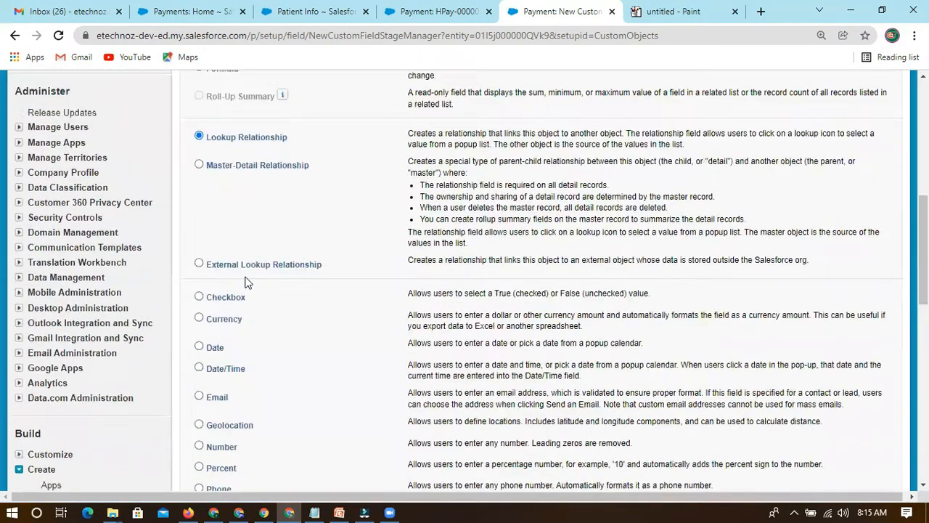
Choose Formula as the new field's data type, review its read-only description, and continue to the output type step.
{"action": "left_click", "coordinate": [199, 167]}
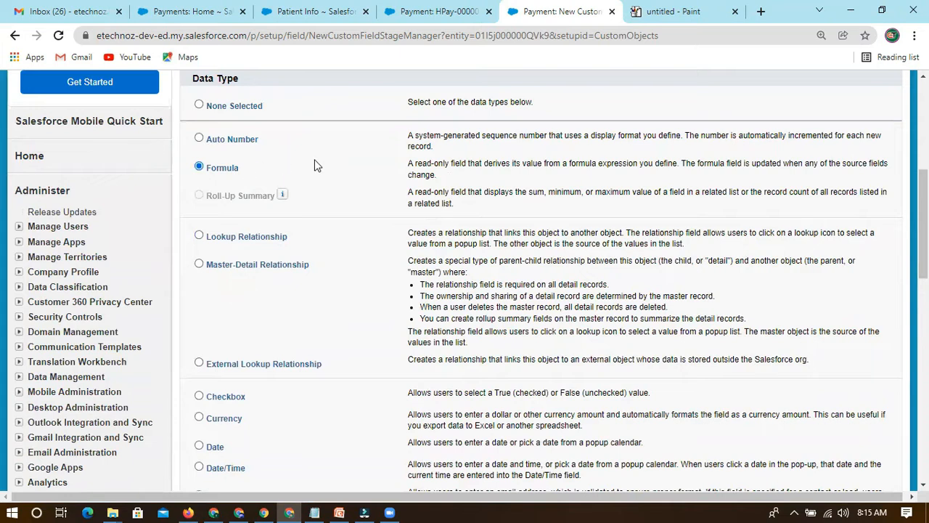
{"action": "scroll", "coordinate": [747, 196], "scroll_direction": "up", "scroll_amount": 1}
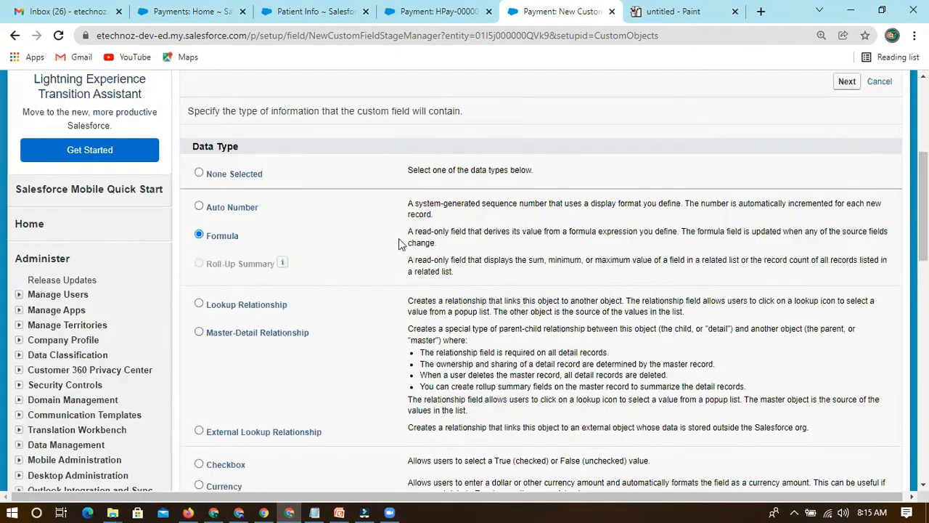
{"action": "left_click_drag", "start_coordinate": [407, 236], "coordinate": [466, 233]}
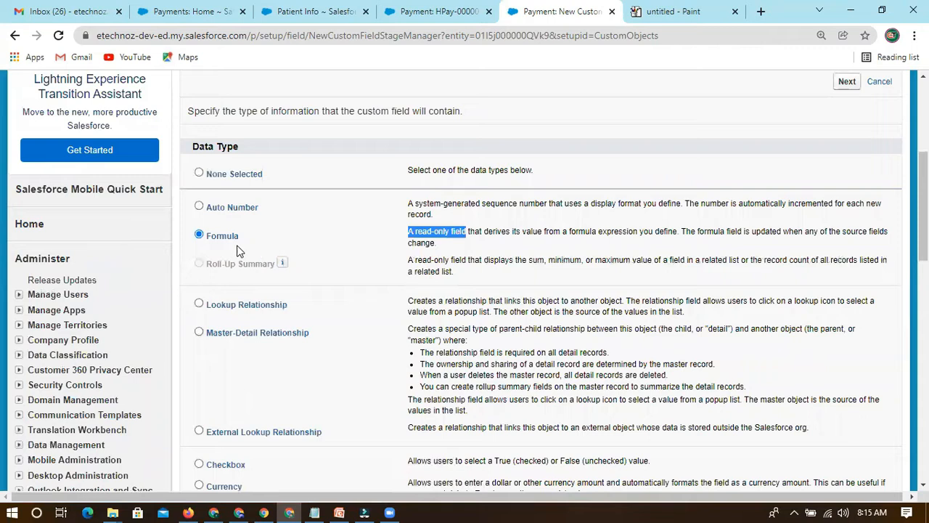
{"action": "left_click_drag", "start_coordinate": [408, 233], "coordinate": [465, 229]}
{"action": "scroll", "coordinate": [806, 211], "scroll_direction": "up", "scroll_amount": 2}
{"action": "left_click", "coordinate": [846, 219]}
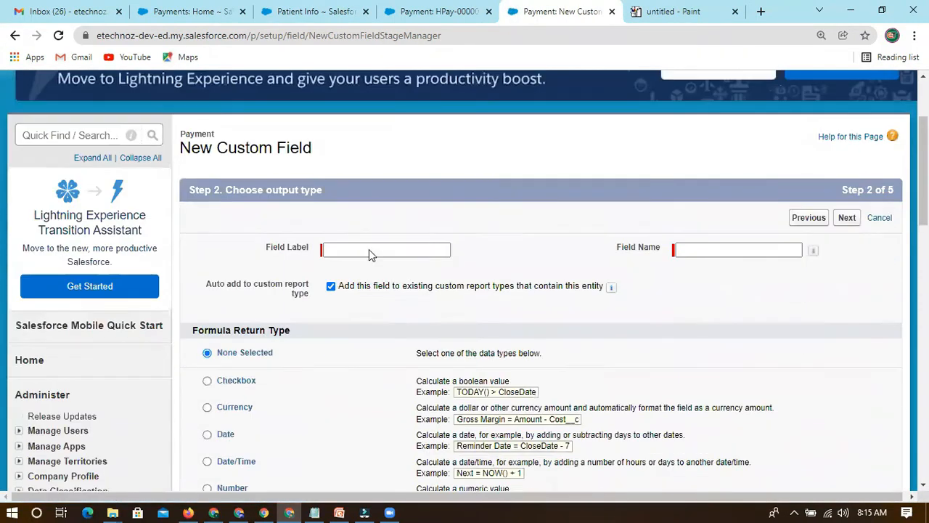
Label the formula field Due To Be Paid and fill in its field name as Due_To_Be_Paid.
{"action": "left_click", "coordinate": [368, 249]}
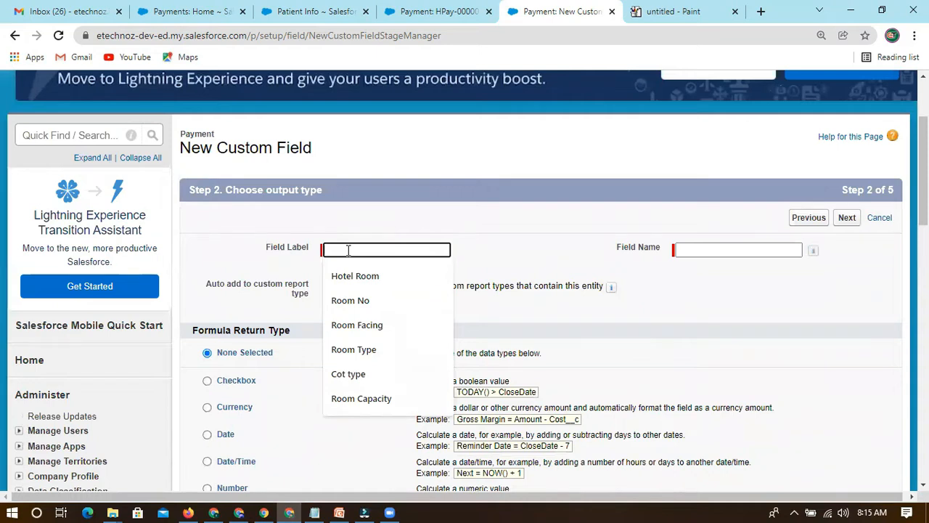
{"action": "type", "text": "Due To Be Paid"}
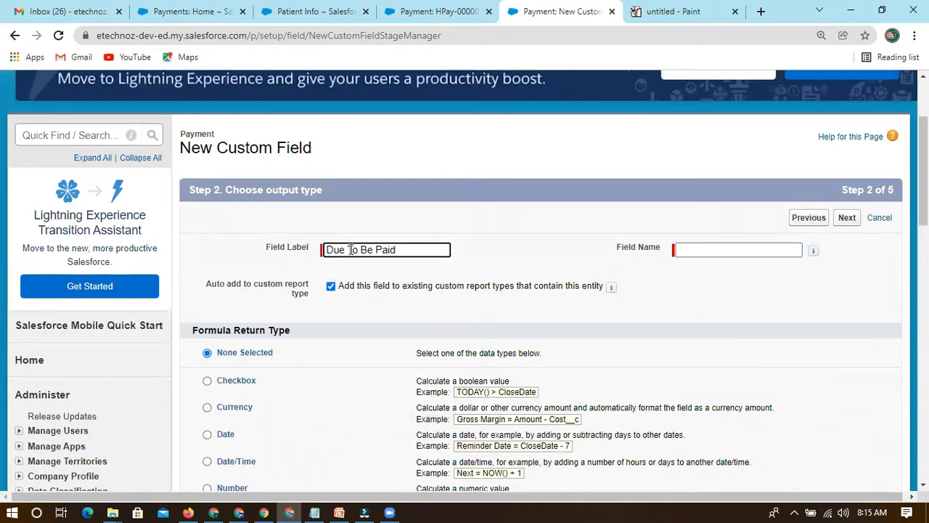
{"action": "left_click", "coordinate": [516, 246]}
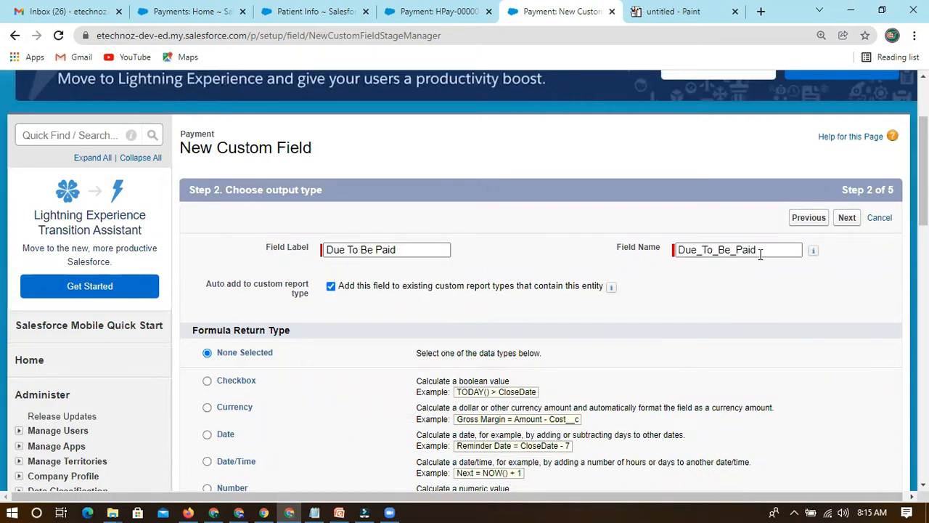
{"action": "left_click_drag", "start_coordinate": [760, 254], "coordinate": [642, 260]}
{"action": "left_click", "coordinate": [615, 264]}
Examine the field label setting and the formula return type options for Due To Be Paid.
{"action": "scroll", "coordinate": [599, 286], "scroll_direction": "down", "scroll_amount": 1}
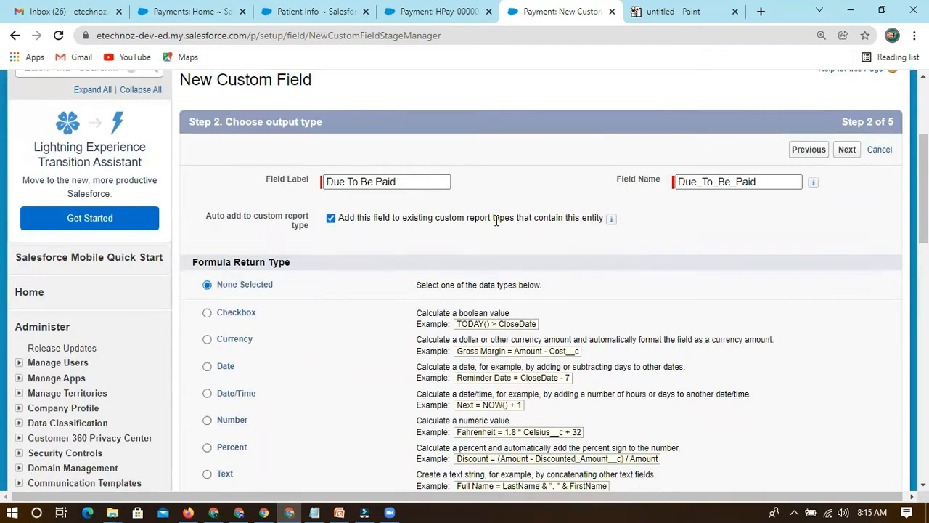
{"action": "scroll", "coordinate": [346, 240], "scroll_direction": "down", "scroll_amount": 2}
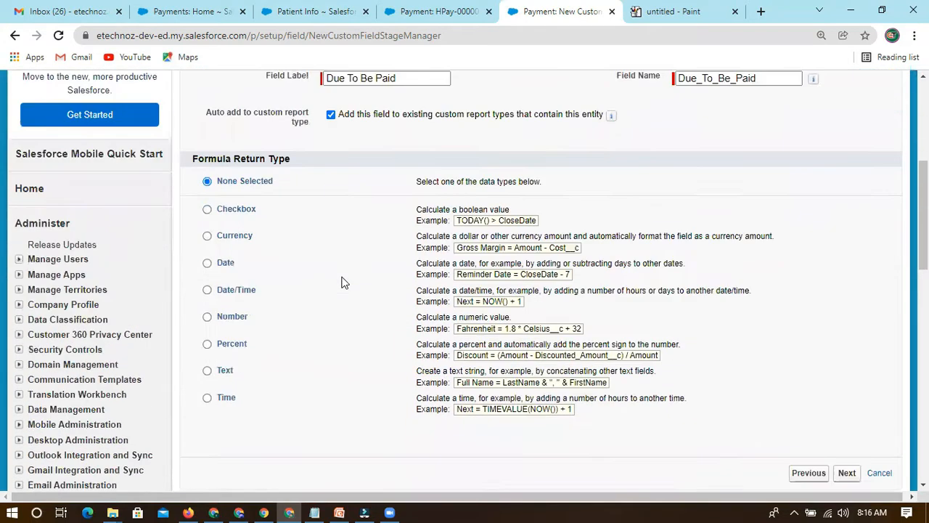
{"action": "scroll", "coordinate": [347, 165], "scroll_direction": "up", "scroll_amount": 1}
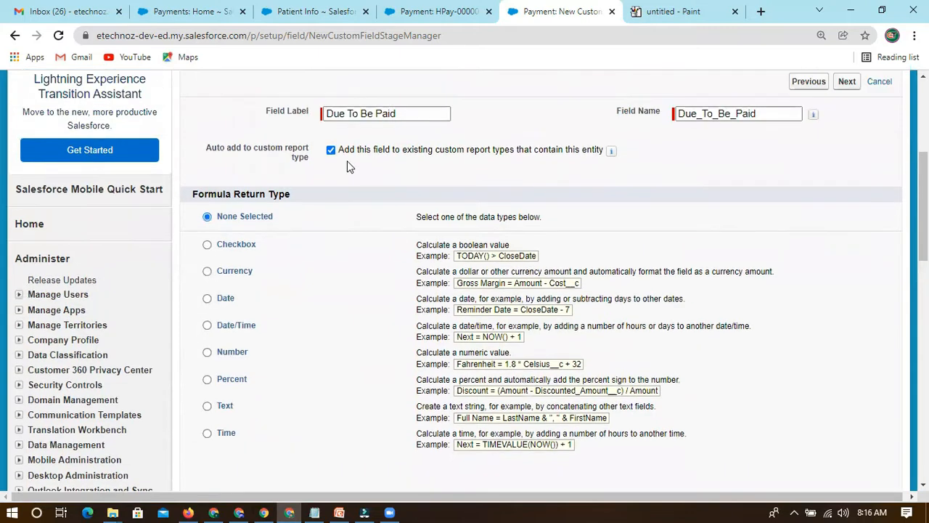
{"action": "scroll", "coordinate": [270, 118], "scroll_direction": "up", "scroll_amount": 1}
{"action": "left_click_drag", "start_coordinate": [265, 180], "coordinate": [309, 182]}
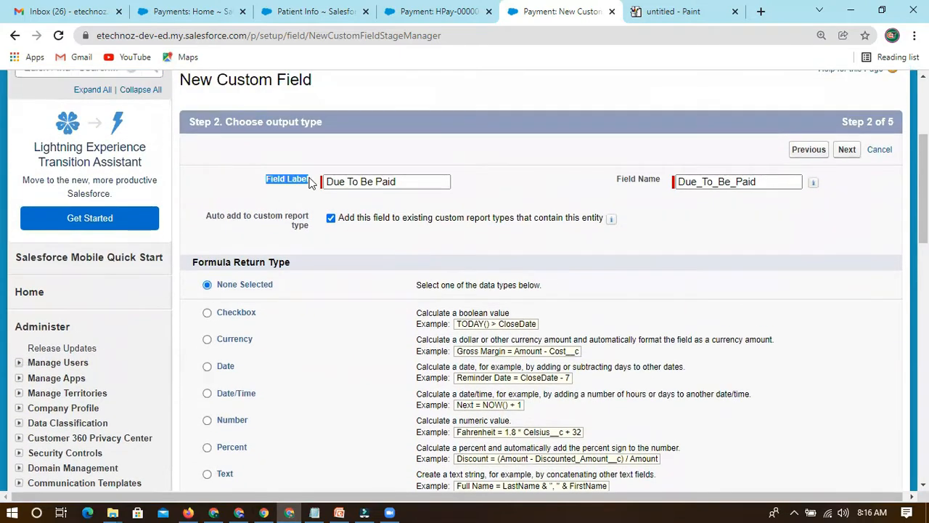
{"action": "left_click", "coordinate": [263, 191]}
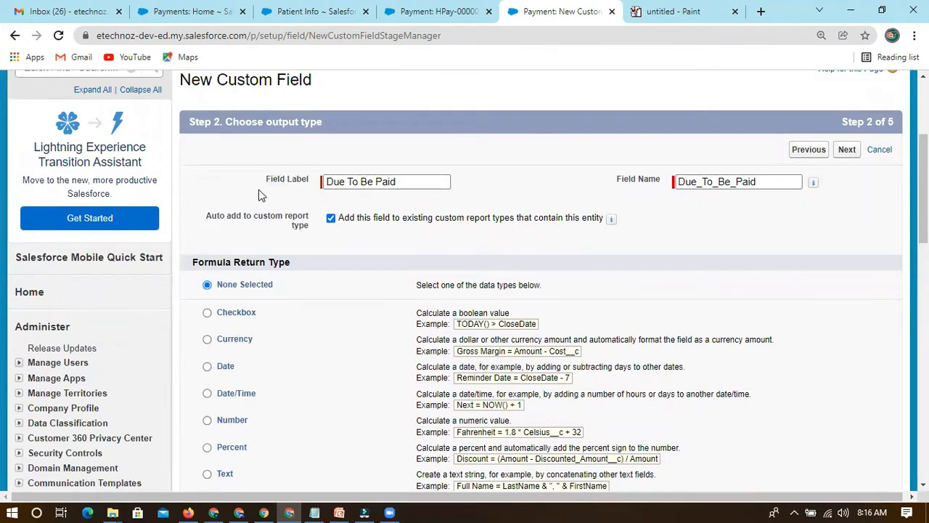
{"action": "left_click_drag", "start_coordinate": [249, 260], "coordinate": [236, 260]}
{"action": "left_click", "coordinate": [305, 264]}
{"action": "left_click_drag", "start_coordinate": [297, 263], "coordinate": [233, 262]}
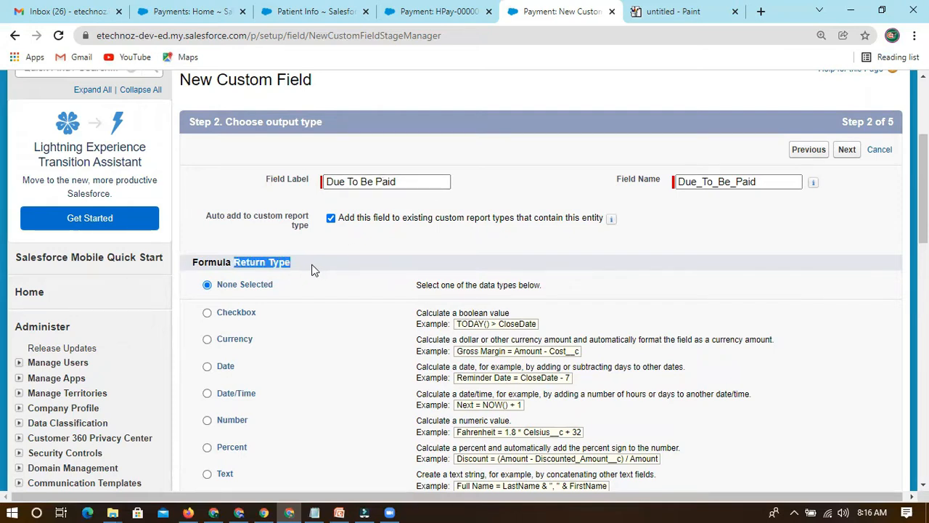
{"action": "scroll", "coordinate": [262, 336], "scroll_direction": "down", "scroll_amount": 1}
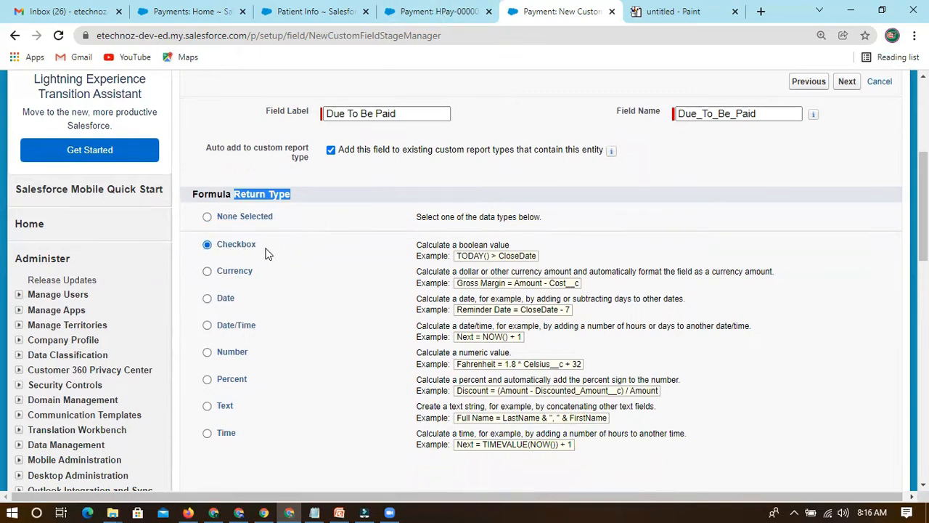
Check the Due To Be Paid value on the open payment record, and return to the new custom field.
{"action": "left_click", "coordinate": [435, 11]}
{"action": "left_click", "coordinate": [199, 359]}
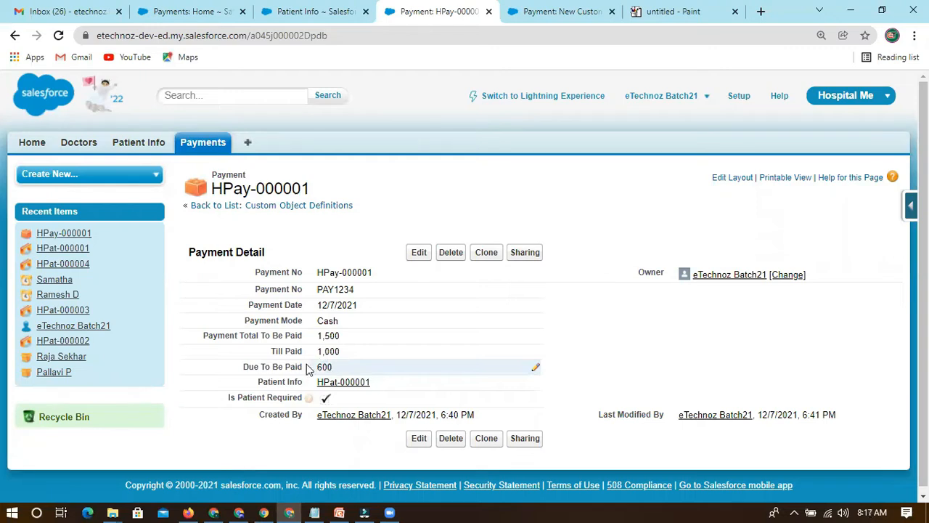
{"action": "left_click_drag", "start_coordinate": [243, 367], "coordinate": [305, 372]}
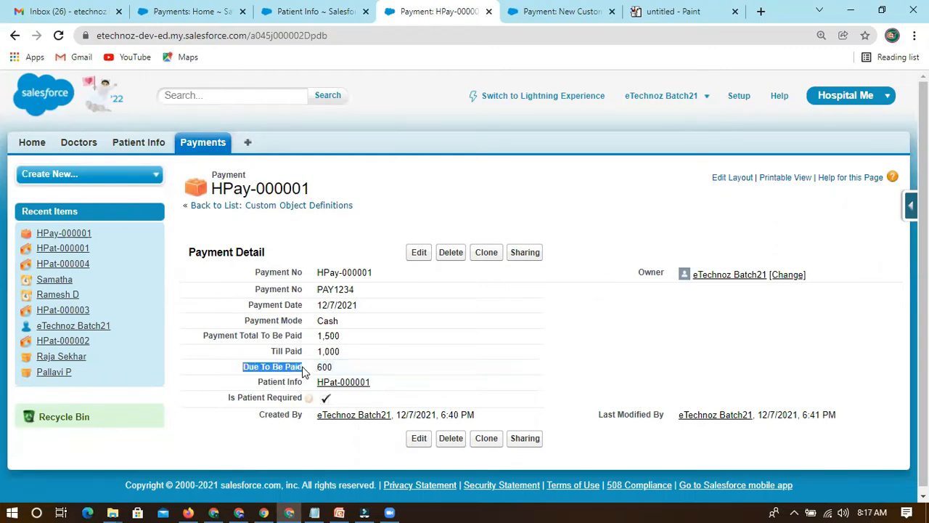
{"action": "left_click", "coordinate": [236, 376]}
{"action": "left_click", "coordinate": [545, 11]}
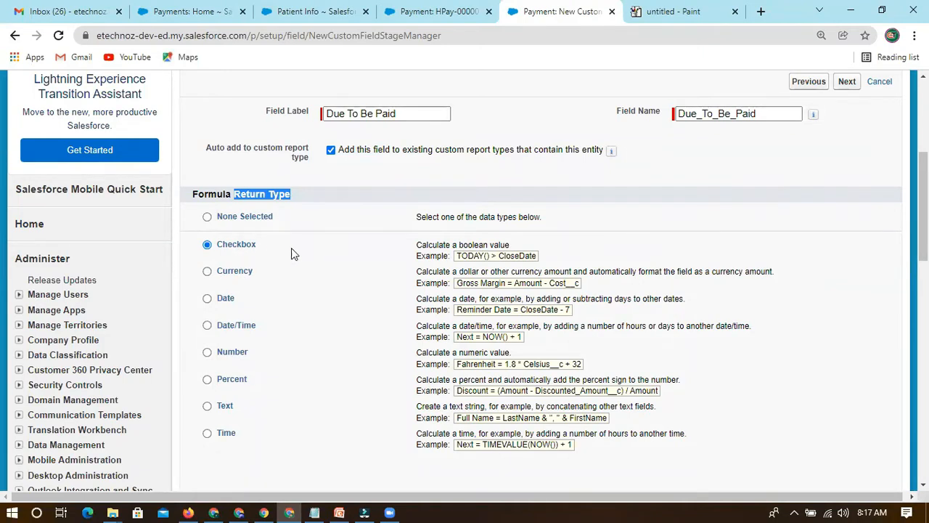
Set the formula return type of Due To Be Paid to Number.
{"action": "left_click", "coordinate": [229, 279]}
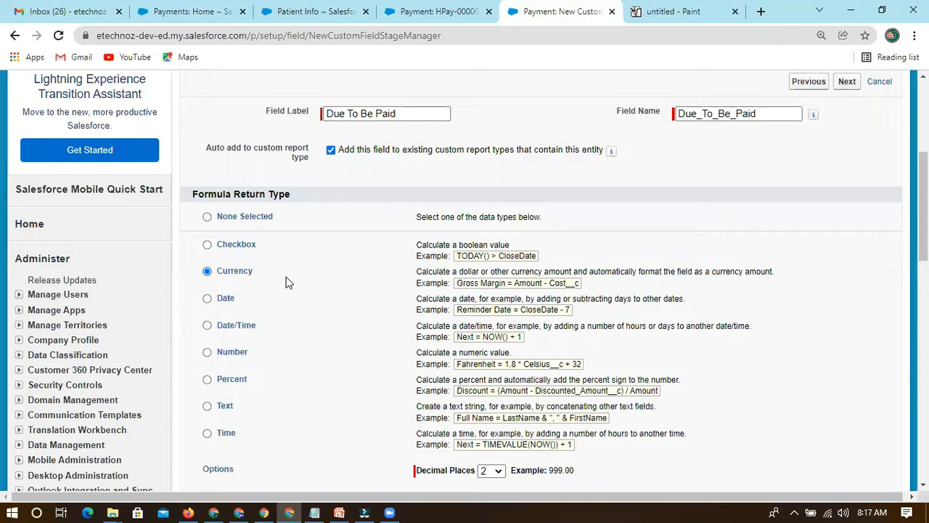
{"action": "left_click", "coordinate": [233, 300]}
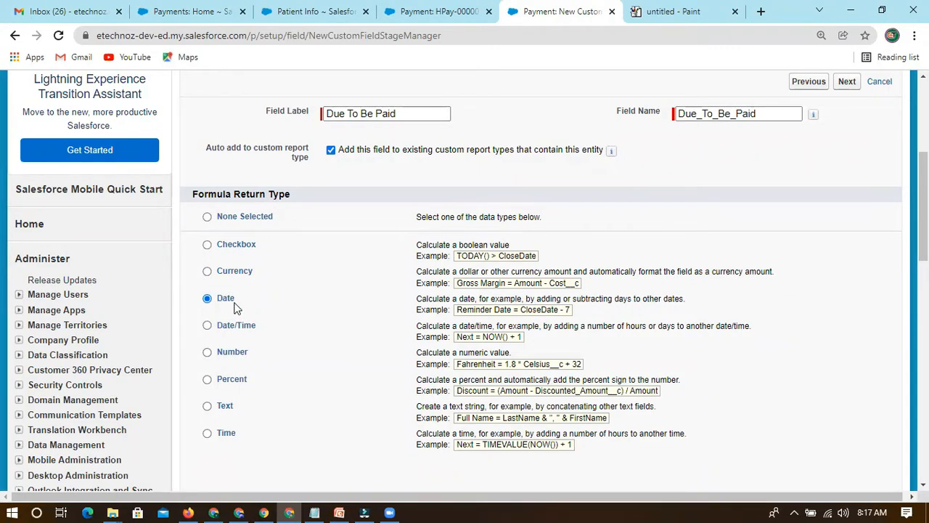
{"action": "left_click", "coordinate": [227, 355]}
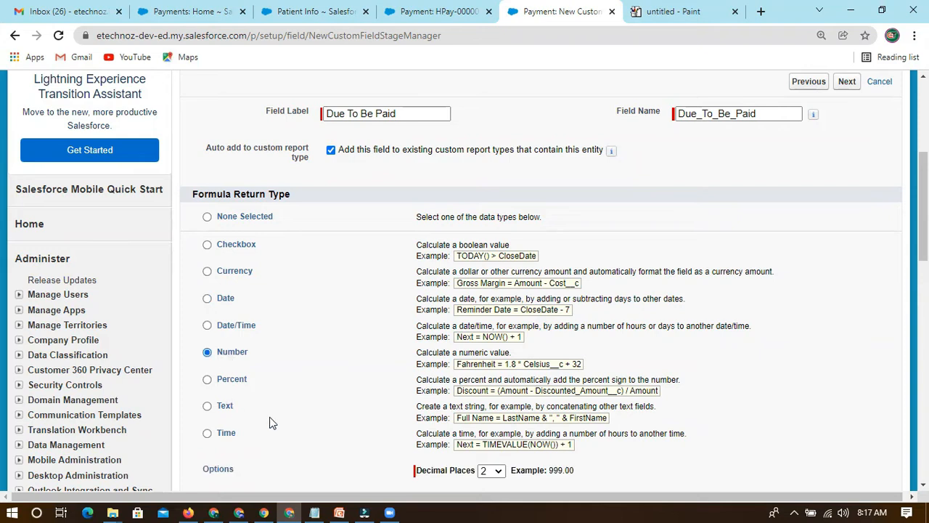
{"action": "scroll", "coordinate": [254, 363], "scroll_direction": "down", "scroll_amount": 1}
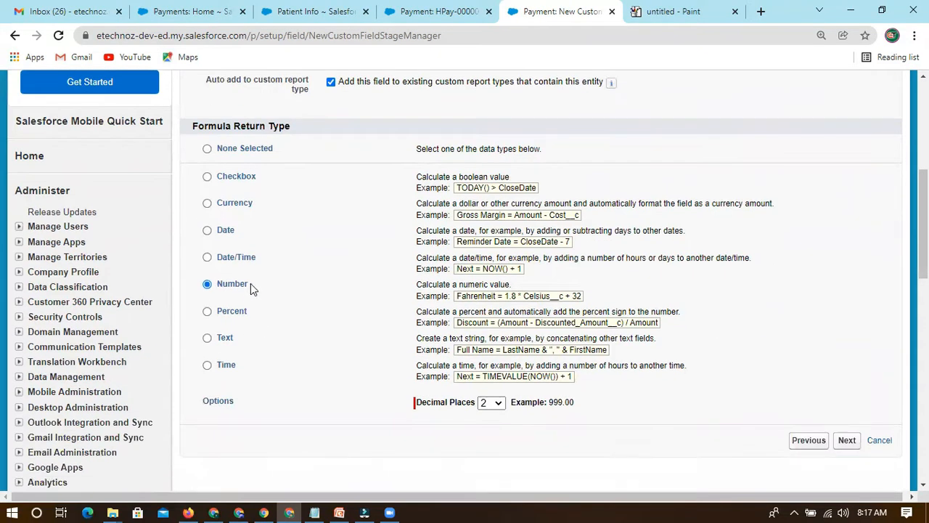
{"action": "left_click_drag", "start_coordinate": [243, 289], "coordinate": [217, 289]}
Recheck the amounts on the payment record, and advance the new custom field to its formula entry step.
{"action": "key", "text": "ctrl+Page_Up"}
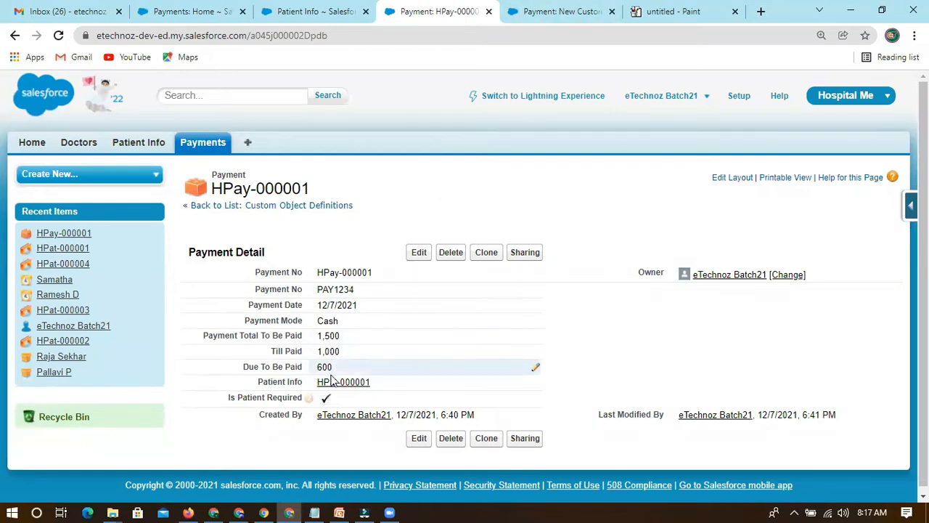
{"action": "left_click", "coordinate": [547, 12]}
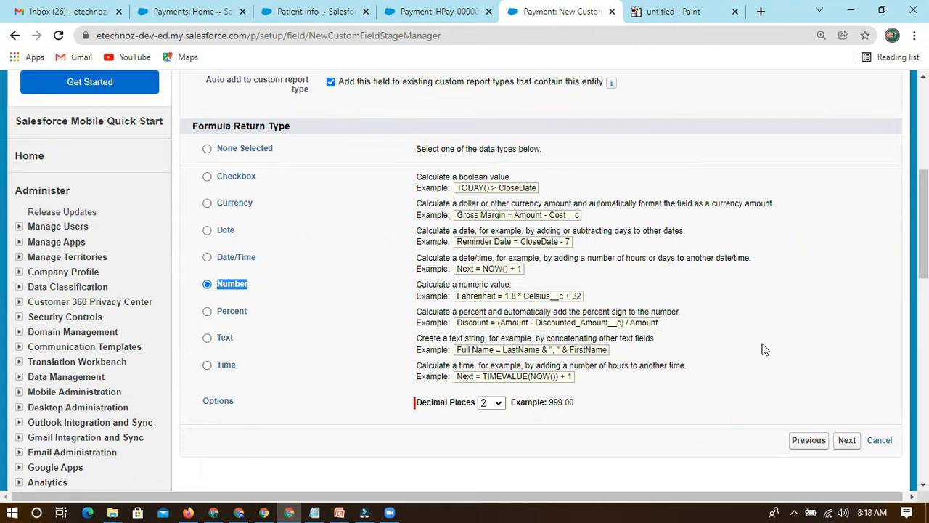
{"action": "scroll", "coordinate": [763, 349], "scroll_direction": "up", "scroll_amount": 2}
{"action": "left_click_drag", "start_coordinate": [234, 264], "coordinate": [297, 265]}
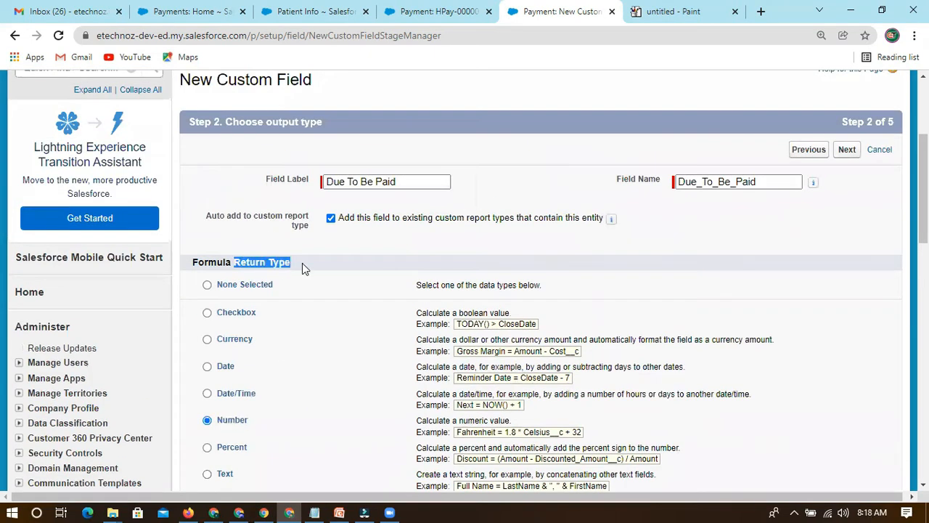
{"action": "left_click", "coordinate": [847, 150]}
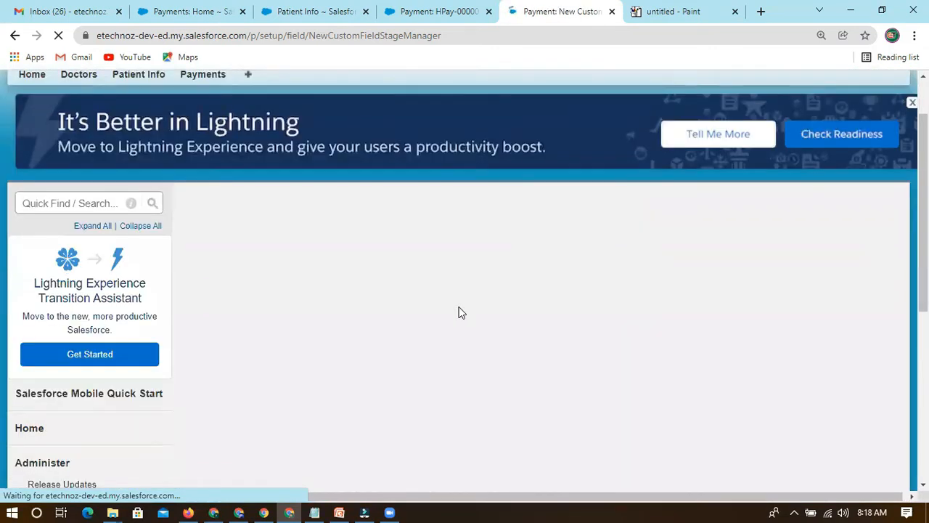
Examine the field type and merge field choices available for the Due To Be Paid formula.
{"action": "scroll", "coordinate": [328, 284], "scroll_direction": "down", "scroll_amount": 3}
{"action": "scroll", "coordinate": [250, 307], "scroll_direction": "up", "scroll_amount": 1}
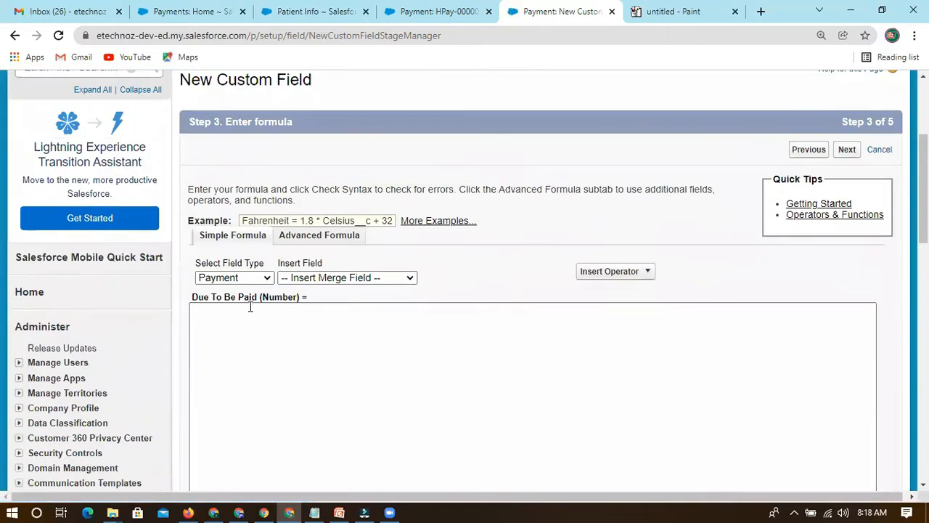
{"action": "scroll", "coordinate": [240, 303], "scroll_direction": "down", "scroll_amount": 3}
{"action": "scroll", "coordinate": [230, 266], "scroll_direction": "up", "scroll_amount": 1}
{"action": "left_click", "coordinate": [224, 191]}
{"action": "scroll", "coordinate": [224, 189], "scroll_direction": "up", "scroll_amount": 1}
{"action": "left_click_drag", "start_coordinate": [197, 195], "coordinate": [270, 196]}
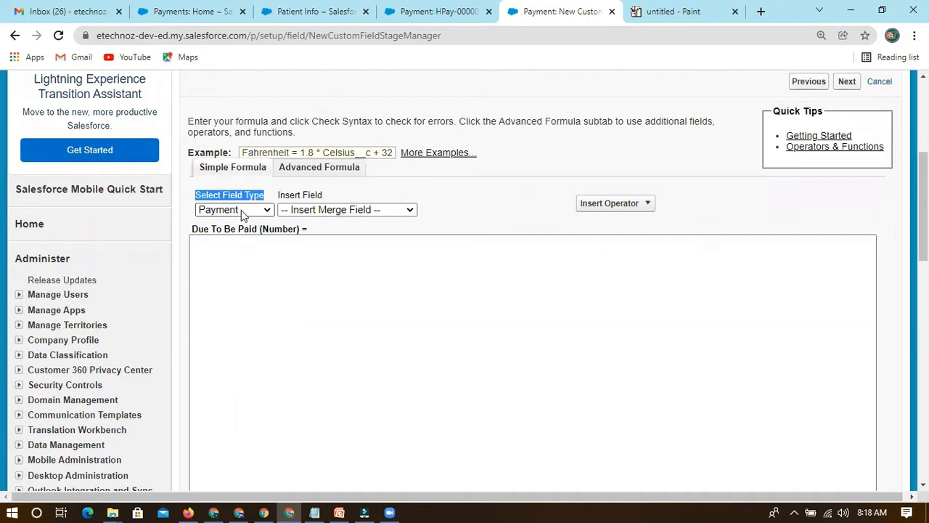
{"action": "left_click_drag", "start_coordinate": [222, 194], "coordinate": [261, 194]}
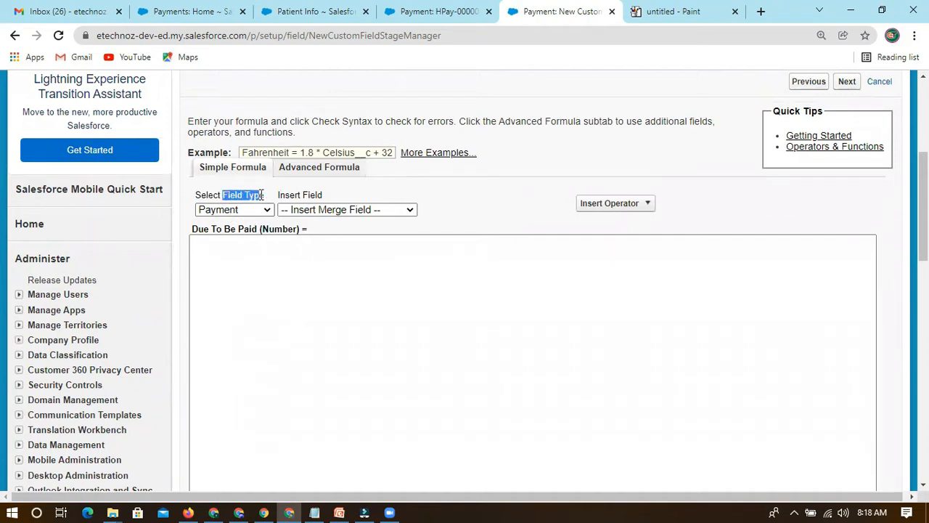
{"action": "left_click_drag", "start_coordinate": [345, 195], "coordinate": [278, 194]}
{"action": "left_click", "coordinate": [347, 210]}
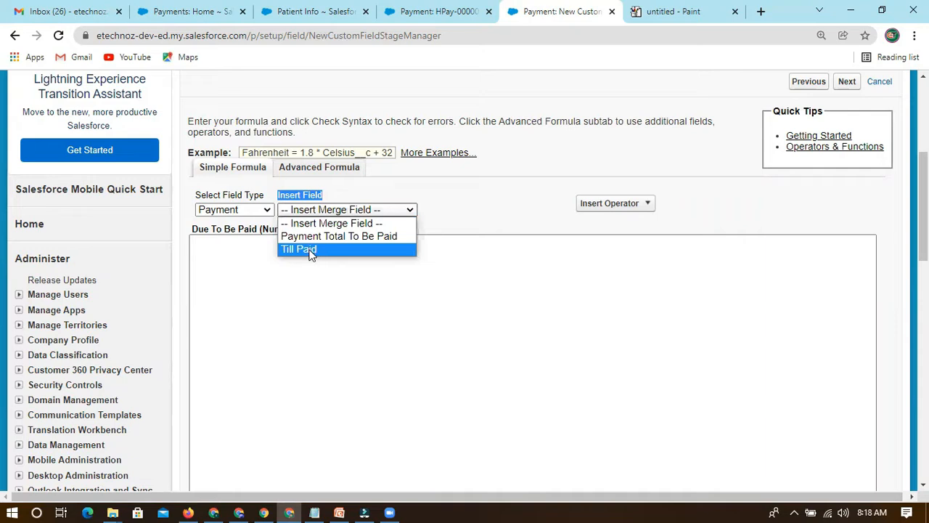
{"action": "left_click", "coordinate": [211, 252]}
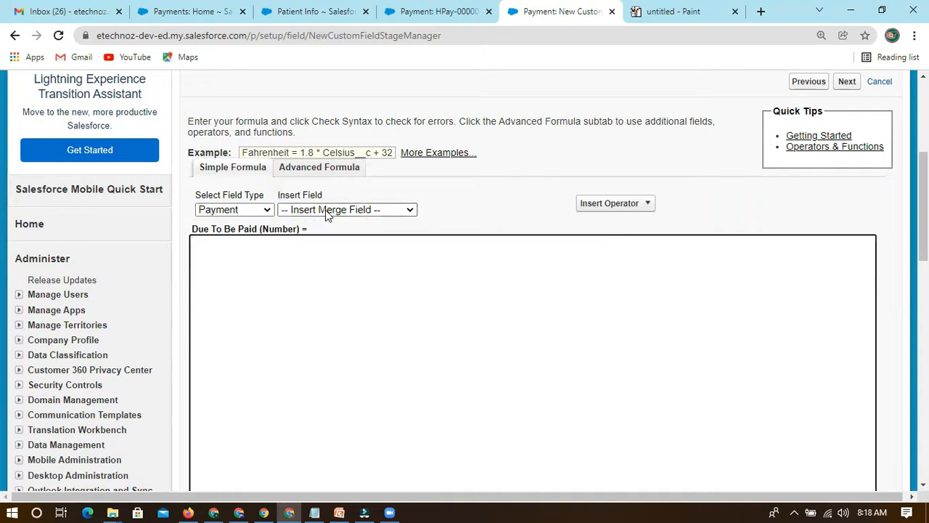
{"action": "left_click", "coordinate": [326, 209]}
{"action": "left_click", "coordinate": [220, 261]}
Insert the Payment Total To Be Paid merge field at the start of the Due To Be Paid formula.
{"action": "left_click", "coordinate": [325, 210]}
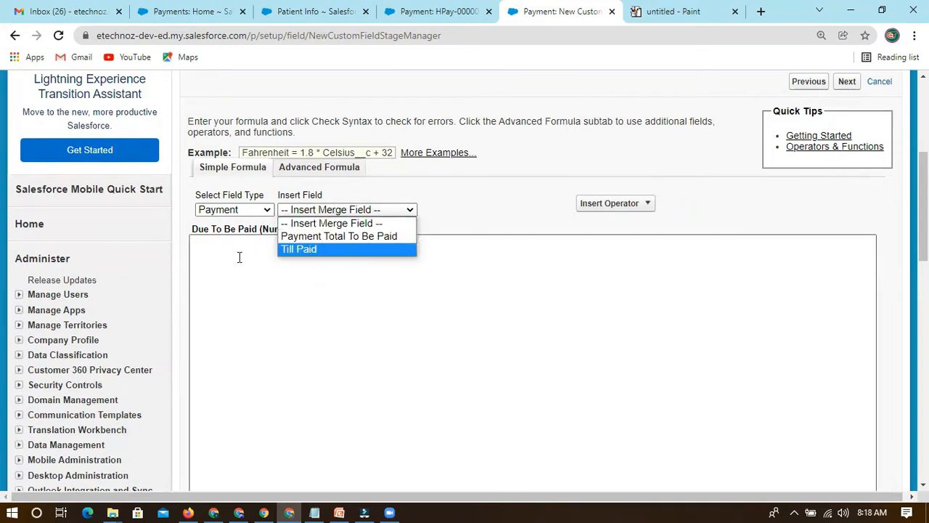
{"action": "left_click", "coordinate": [348, 213]}
{"action": "left_click", "coordinate": [348, 214]}
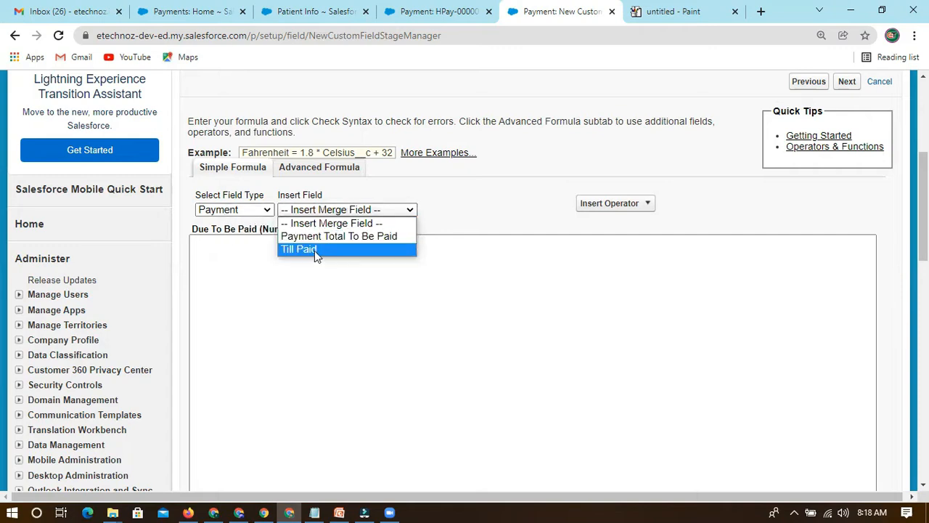
{"action": "left_click", "coordinate": [330, 236]}
{"action": "left_click_drag", "start_coordinate": [199, 243], "coordinate": [359, 243]}
{"action": "left_click", "coordinate": [372, 243]}
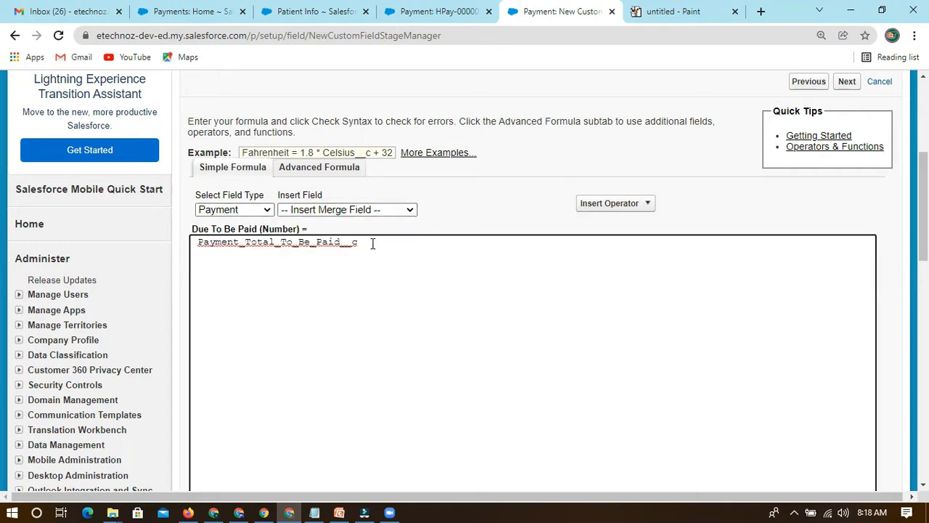
Complete the formula by subtracting the Till Paid merge field from Payment_Total_To_Be_Paid__c.
{"action": "type", "text": "-"}
{"action": "left_click", "coordinate": [348, 210]}
{"action": "left_click", "coordinate": [414, 249]}
{"action": "left_click_drag", "start_coordinate": [376, 243], "coordinate": [463, 245]}
{"action": "left_click_drag", "start_coordinate": [378, 243], "coordinate": [457, 244]}
{"action": "left_click", "coordinate": [460, 243]}
Review both field references in the formula, and look through the operators available for insertion.
{"action": "left_click_drag", "start_coordinate": [198, 243], "coordinate": [360, 244]}
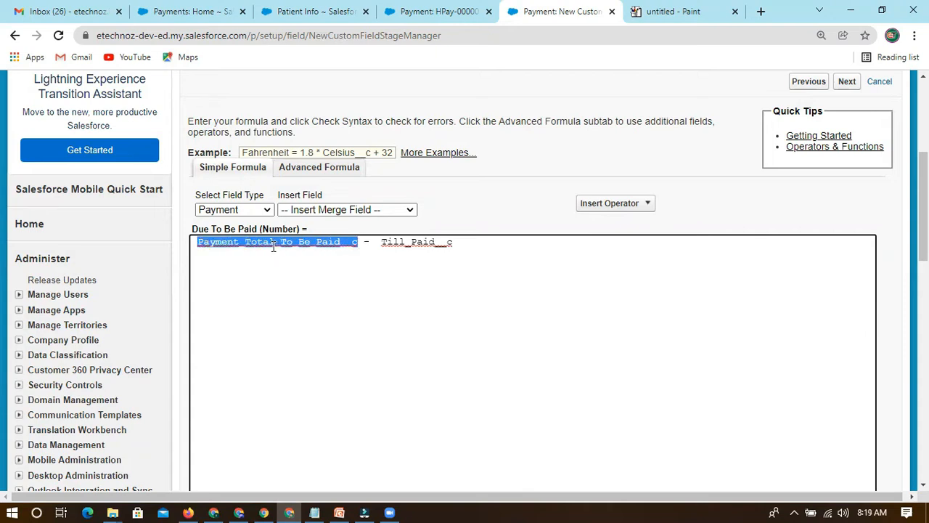
{"action": "left_click", "coordinate": [357, 243]}
{"action": "left_click_drag", "start_coordinate": [359, 242], "coordinate": [197, 239]}
{"action": "left_click_drag", "start_coordinate": [382, 242], "coordinate": [463, 246]}
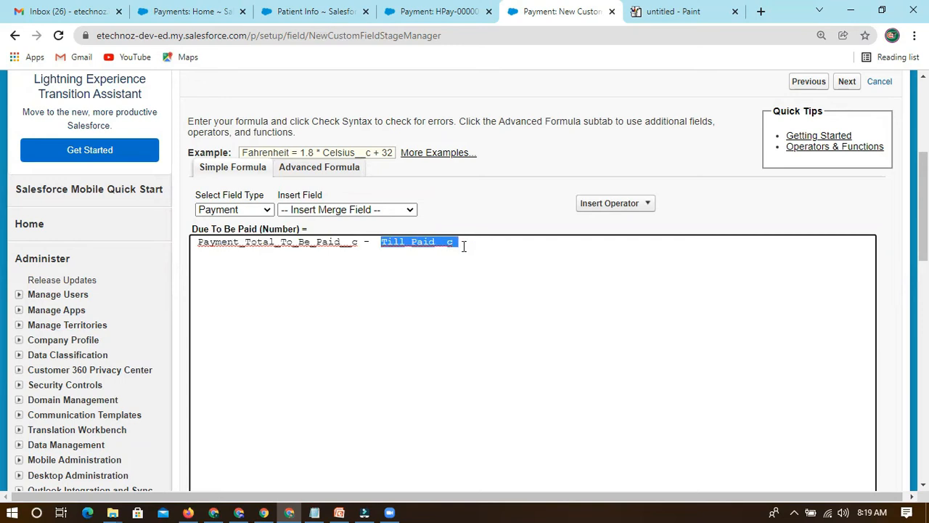
{"action": "left_click", "coordinate": [466, 243]}
{"action": "scroll", "coordinate": [480, 251], "scroll_direction": "down", "scroll_amount": 1}
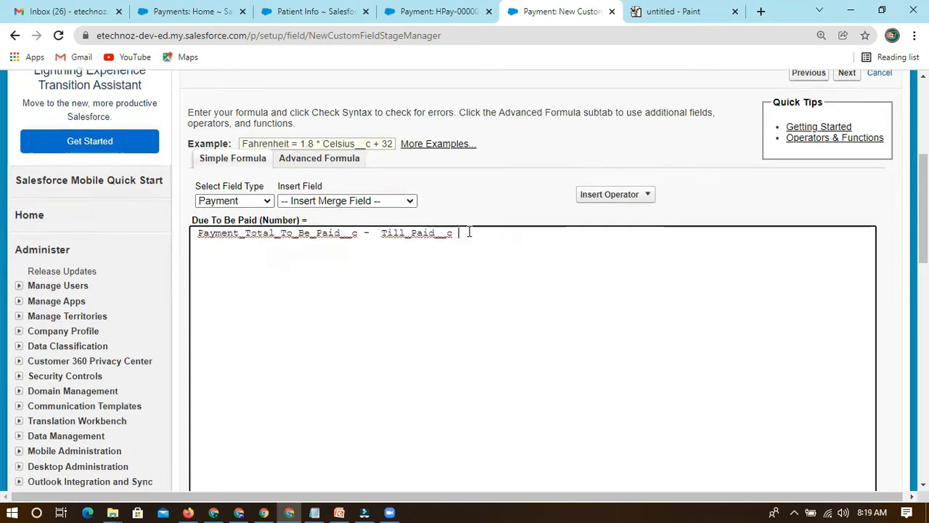
{"action": "left_click", "coordinate": [599, 137]}
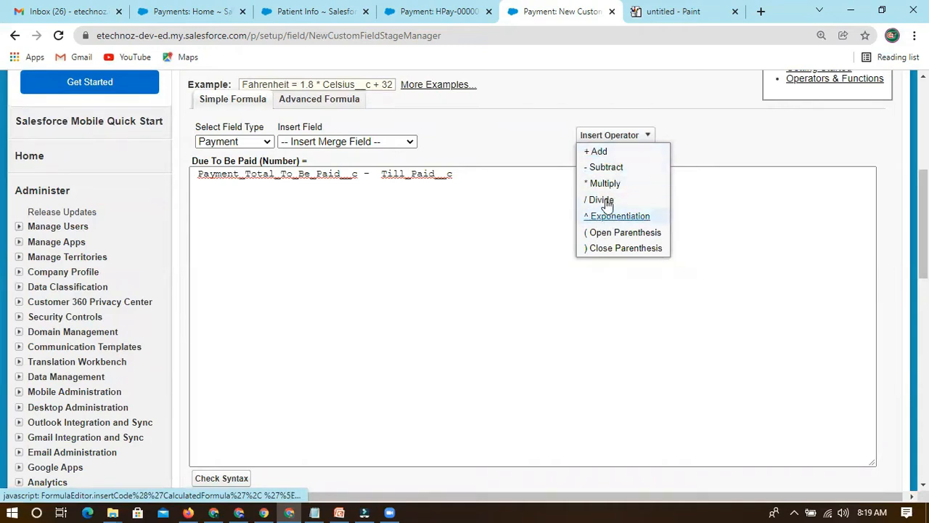
{"action": "left_click", "coordinate": [515, 240]}
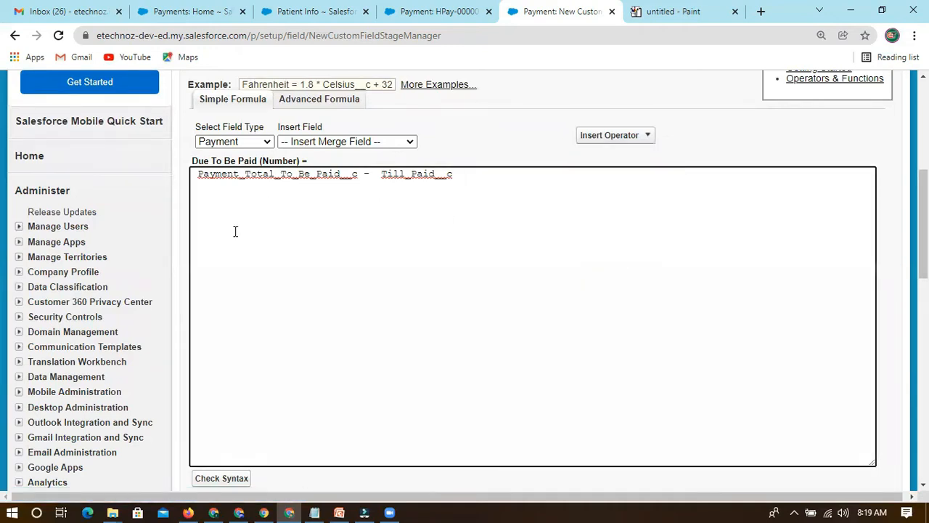
Run the syntax check on the Due To Be Paid formula.
{"action": "scroll", "coordinate": [328, 254], "scroll_direction": "down", "scroll_amount": 3}
{"action": "scroll", "coordinate": [203, 353], "scroll_direction": "up", "scroll_amount": 3}
{"action": "scroll", "coordinate": [232, 388], "scroll_direction": "down", "scroll_amount": 1}
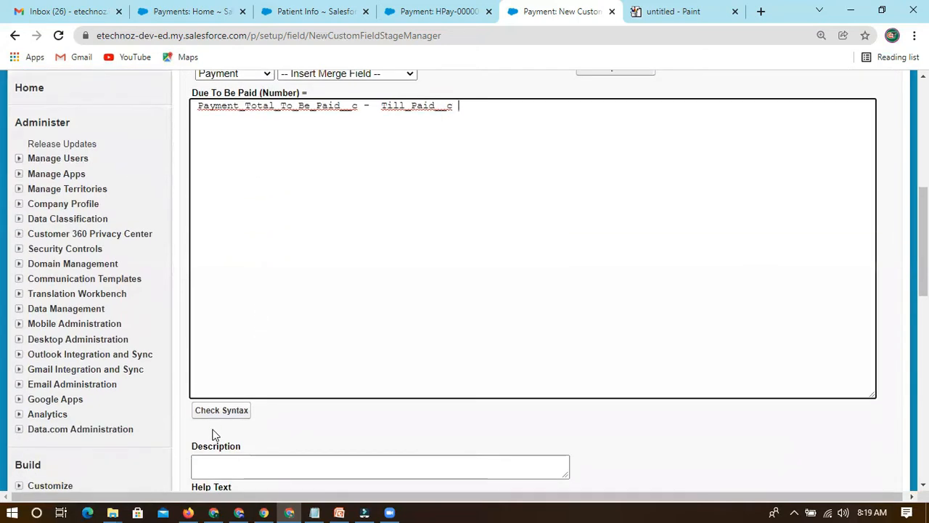
{"action": "left_click", "coordinate": [218, 411]}
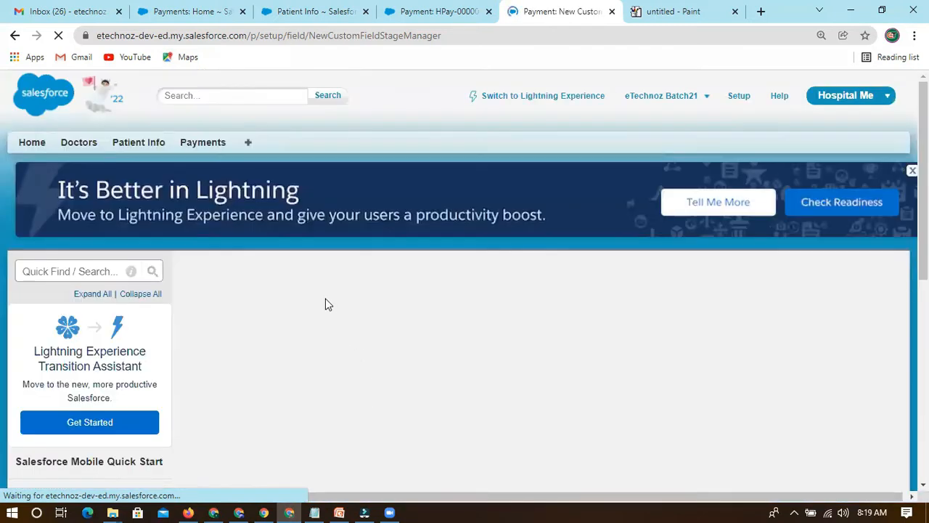
{"action": "scroll", "coordinate": [325, 313], "scroll_direction": "down", "scroll_amount": 6}
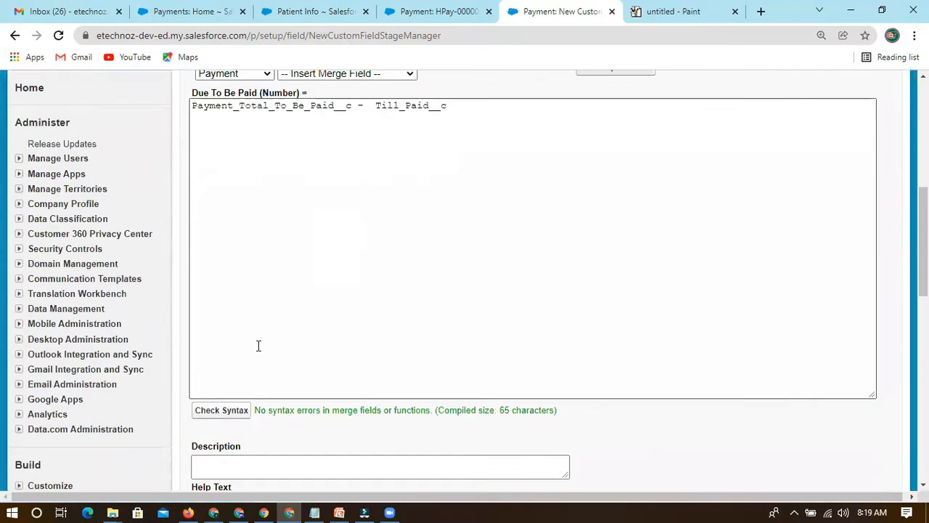
Examine the syntax check result against the formula, and look over the operator list again.
{"action": "scroll", "coordinate": [257, 345], "scroll_direction": "down", "scroll_amount": 1}
{"action": "left_click_drag", "start_coordinate": [256, 342], "coordinate": [297, 342]}
{"action": "scroll", "coordinate": [301, 232], "scroll_direction": "up", "scroll_amount": 2}
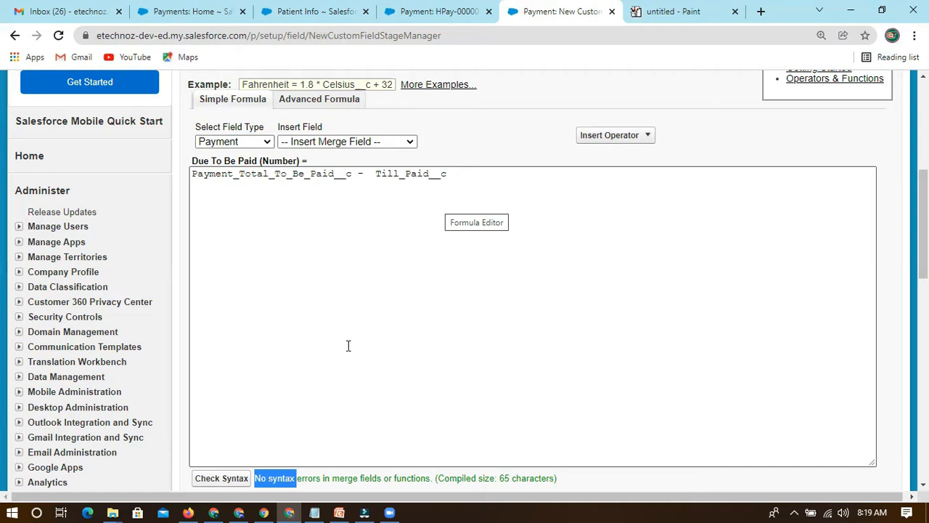
{"action": "scroll", "coordinate": [348, 346], "scroll_direction": "down", "scroll_amount": 2}
{"action": "left_click", "coordinate": [311, 347]}
{"action": "left_click_drag", "start_coordinate": [296, 347], "coordinate": [419, 348]}
{"action": "left_click", "coordinate": [409, 358]}
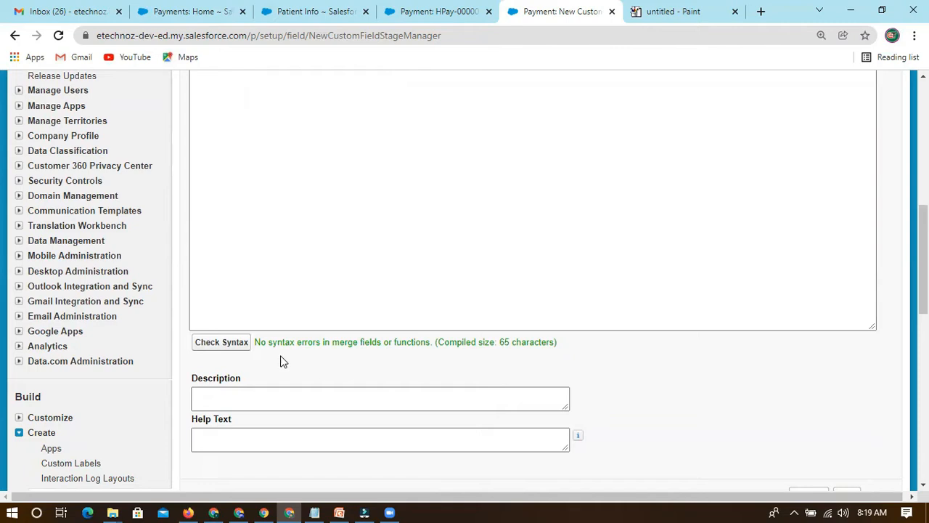
{"action": "left_click_drag", "start_coordinate": [256, 342], "coordinate": [429, 346]}
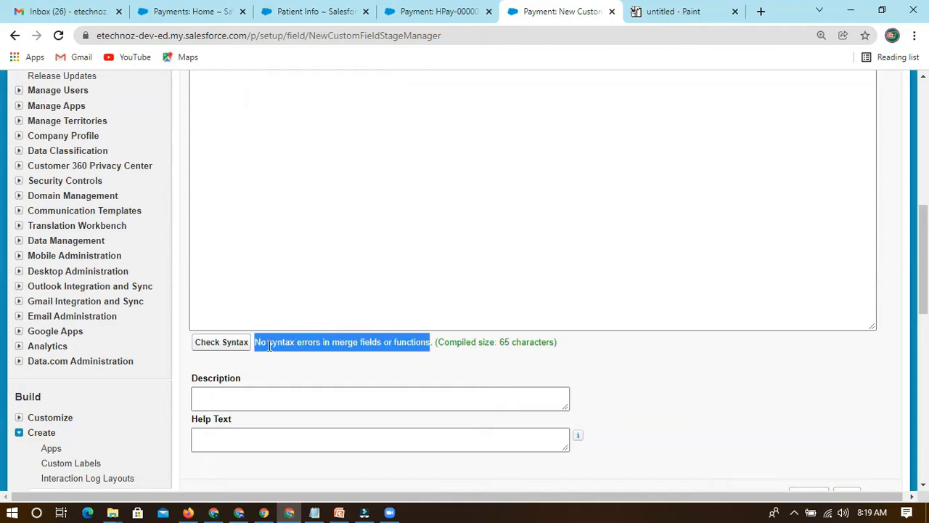
{"action": "scroll", "coordinate": [328, 241], "scroll_direction": "up", "scroll_amount": 2}
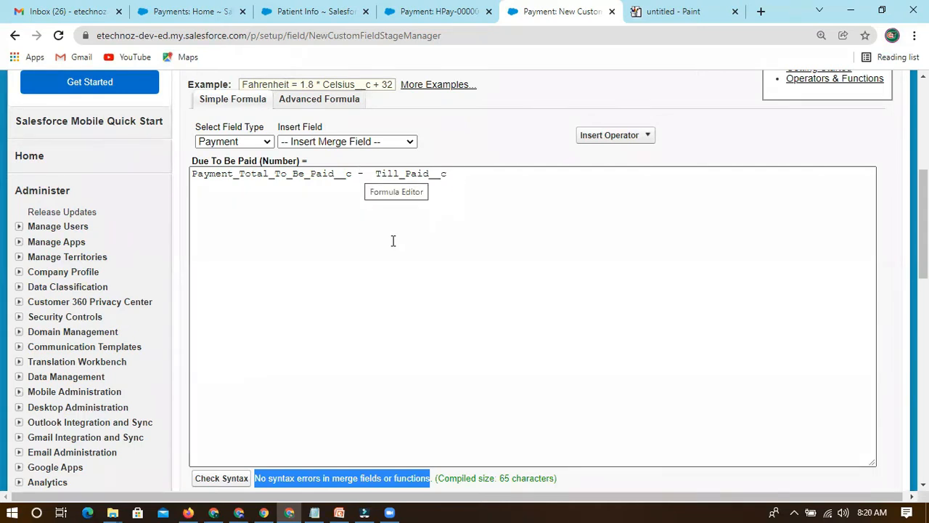
{"action": "left_click", "coordinate": [611, 137]}
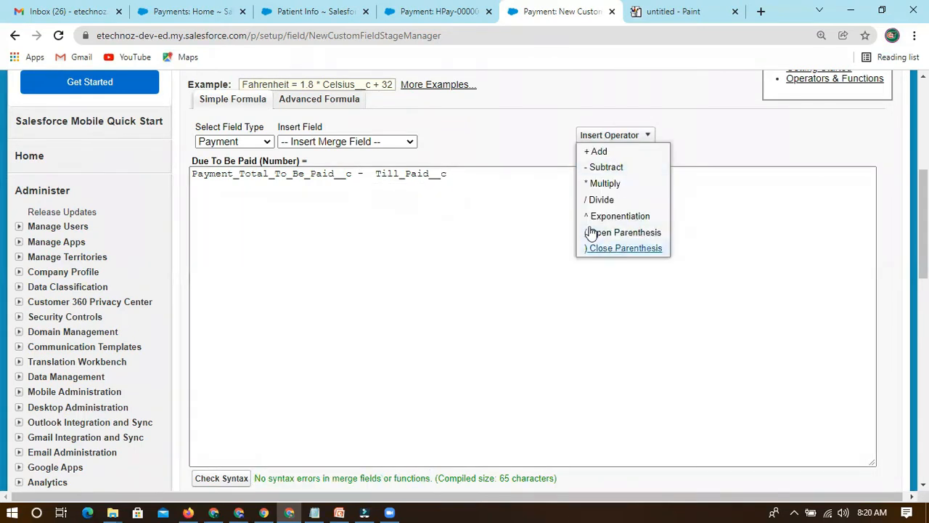
{"action": "scroll", "coordinate": [368, 394], "scroll_direction": "down", "scroll_amount": 2}
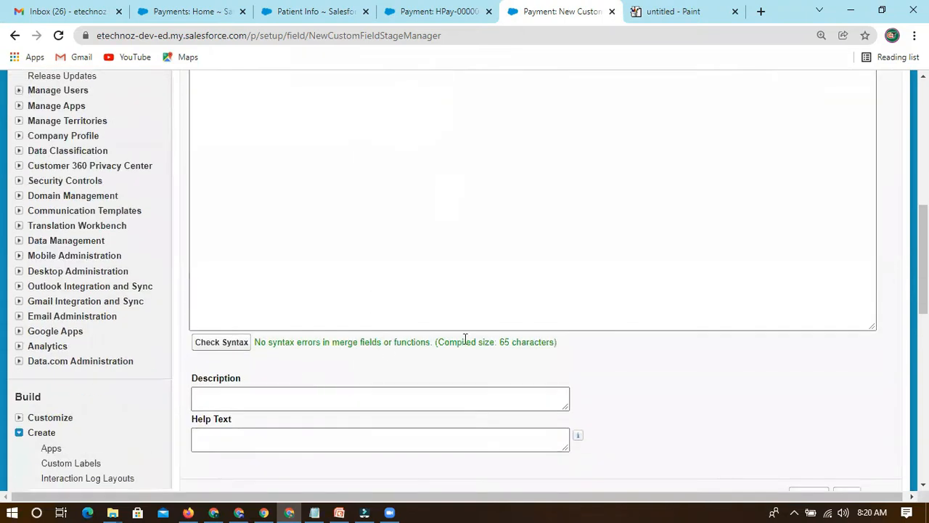
{"action": "left_click_drag", "start_coordinate": [258, 341], "coordinate": [581, 354]}
{"action": "left_click", "coordinate": [488, 341]}
Leave the formula field's description and help text blank, and advance to the field-level security step.
{"action": "scroll", "coordinate": [220, 355], "scroll_direction": "down", "scroll_amount": 1}
{"action": "left_click", "coordinate": [211, 337]}
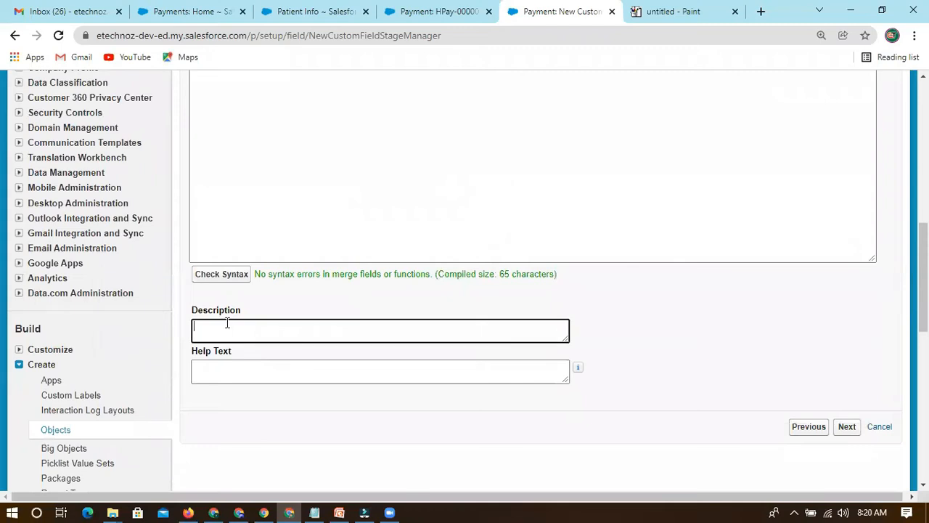
{"action": "left_click", "coordinate": [207, 364]}
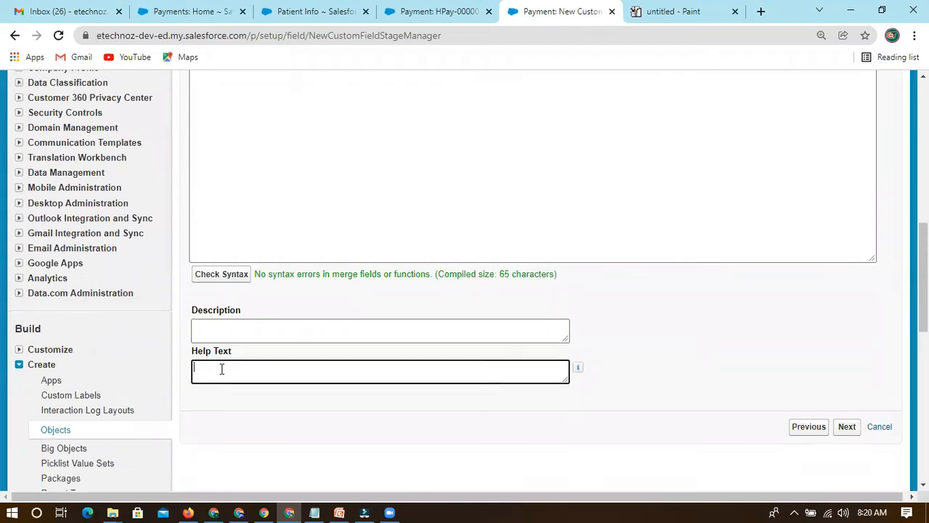
{"action": "scroll", "coordinate": [221, 368], "scroll_direction": "down", "scroll_amount": 1}
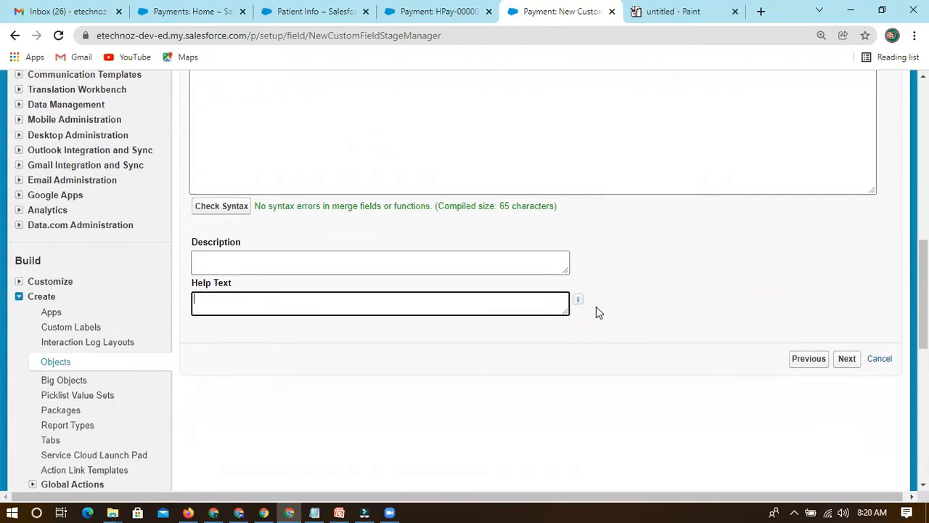
{"action": "scroll", "coordinate": [475, 234], "scroll_direction": "up", "scroll_amount": 4}
{"action": "left_click_drag", "start_coordinate": [447, 174], "coordinate": [193, 174]}
{"action": "left_click", "coordinate": [678, 325]}
{"action": "scroll", "coordinate": [755, 394], "scroll_direction": "down", "scroll_amount": 1}
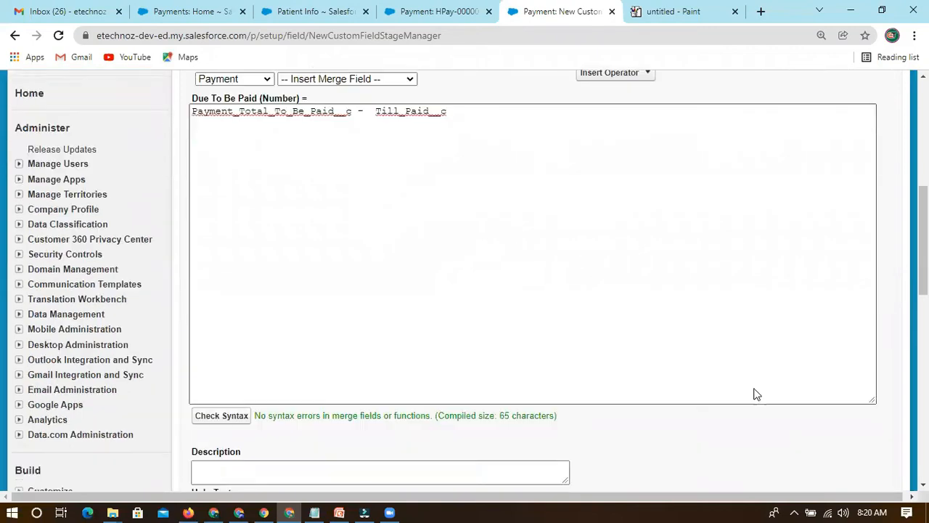
{"action": "scroll", "coordinate": [755, 394], "scroll_direction": "down", "scroll_amount": 2}
{"action": "left_click", "coordinate": [847, 427]}
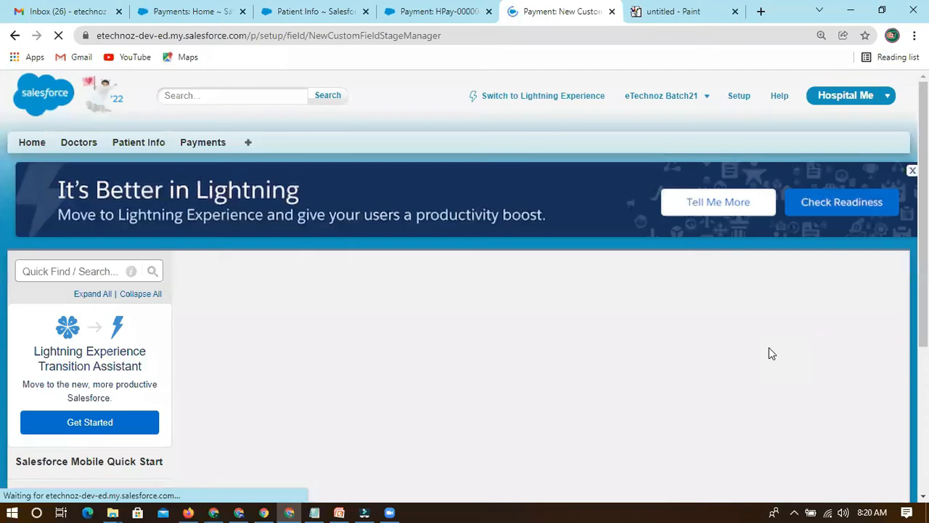
Make Due To Be Paid visible only to the System Administrator profile, and continue to the page layout step.
{"action": "scroll", "coordinate": [362, 257], "scroll_direction": "down", "scroll_amount": 4}
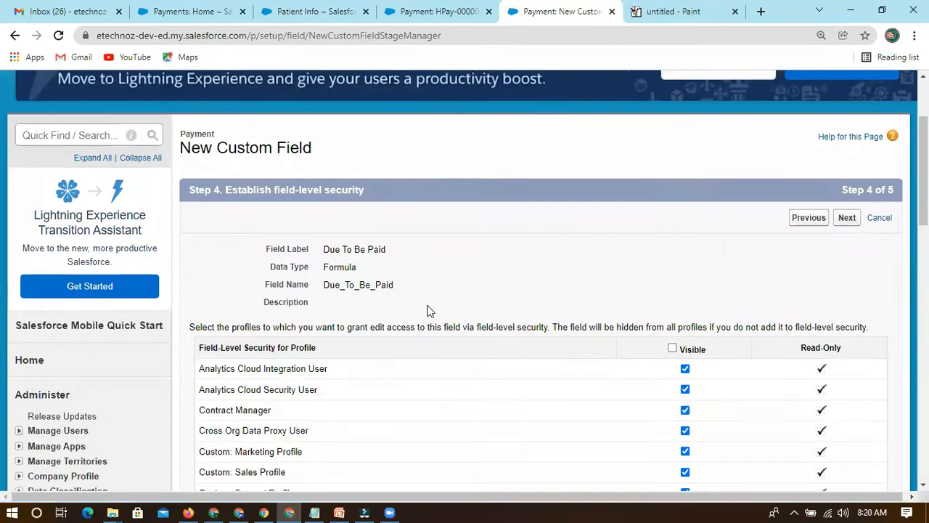
{"action": "left_click", "coordinate": [672, 213]}
{"action": "left_click", "coordinate": [671, 213]}
{"action": "scroll", "coordinate": [690, 369], "scroll_direction": "down", "scroll_amount": 6}
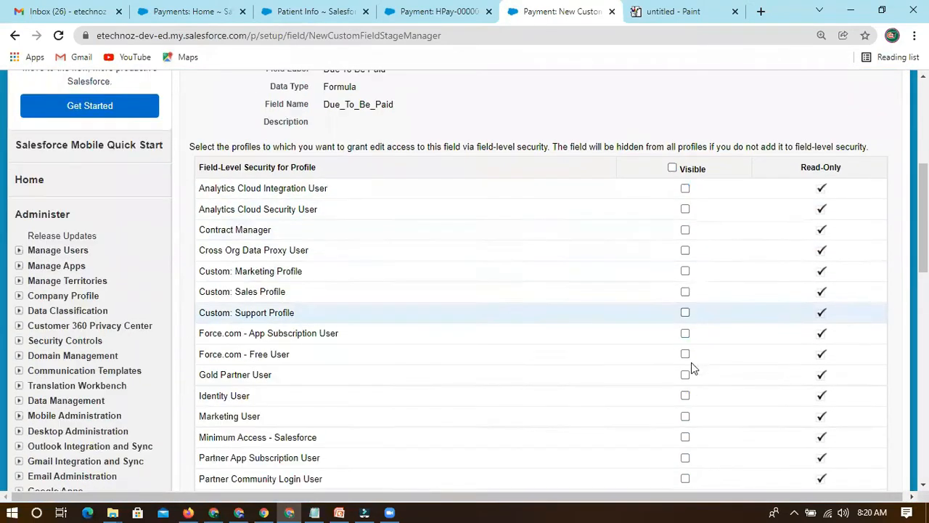
{"action": "left_click", "coordinate": [686, 260]}
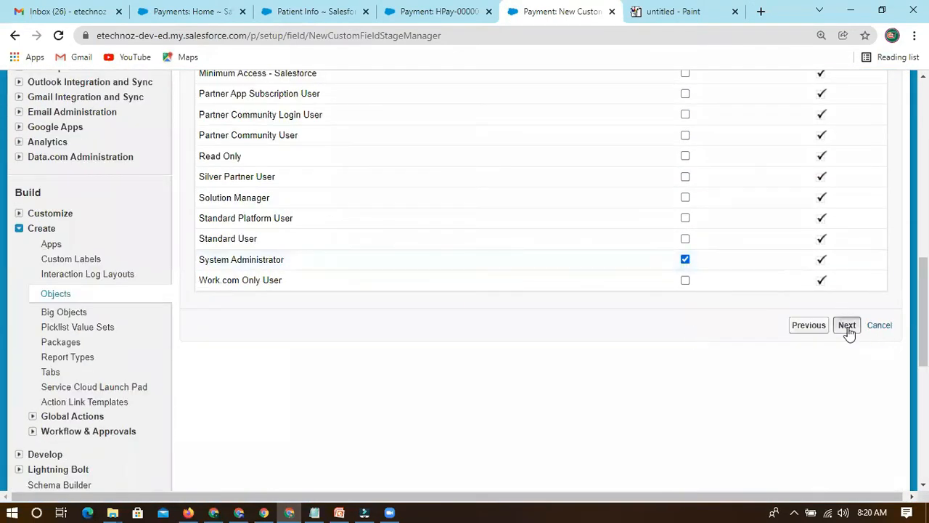
{"action": "left_click", "coordinate": [846, 326]}
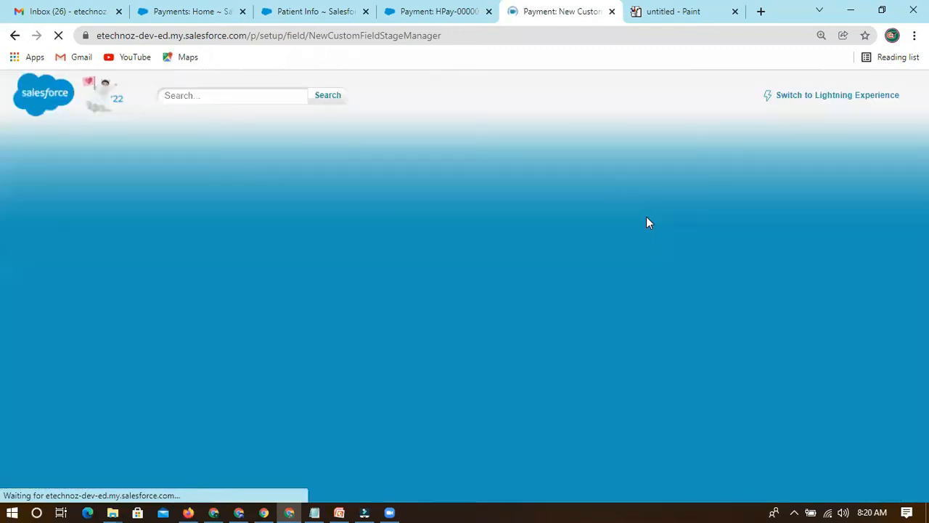
Save Due To Be Paid with Payment Layout included, and check its entry among the Payment object's custom fields.
{"action": "scroll", "coordinate": [667, 279], "scroll_direction": "down", "scroll_amount": 3}
{"action": "scroll", "coordinate": [798, 182], "scroll_direction": "down", "scroll_amount": 1}
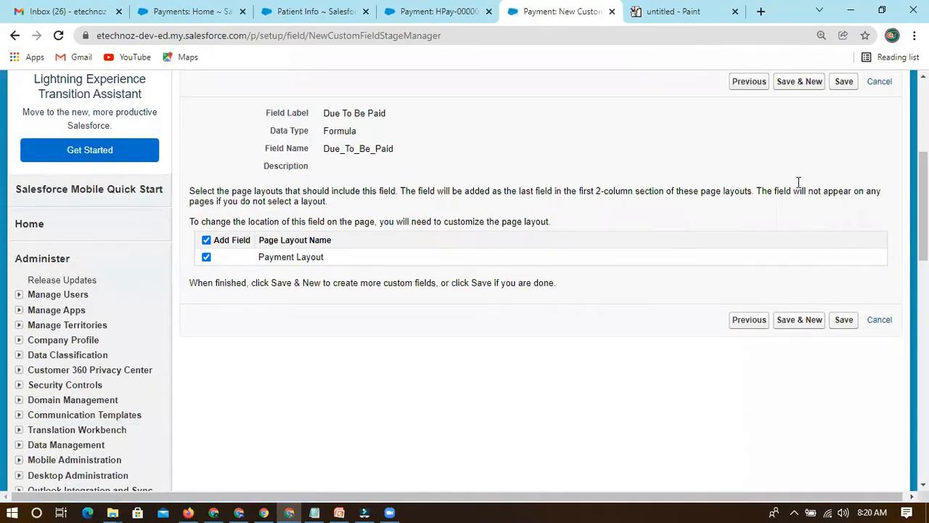
{"action": "left_click", "coordinate": [842, 84]}
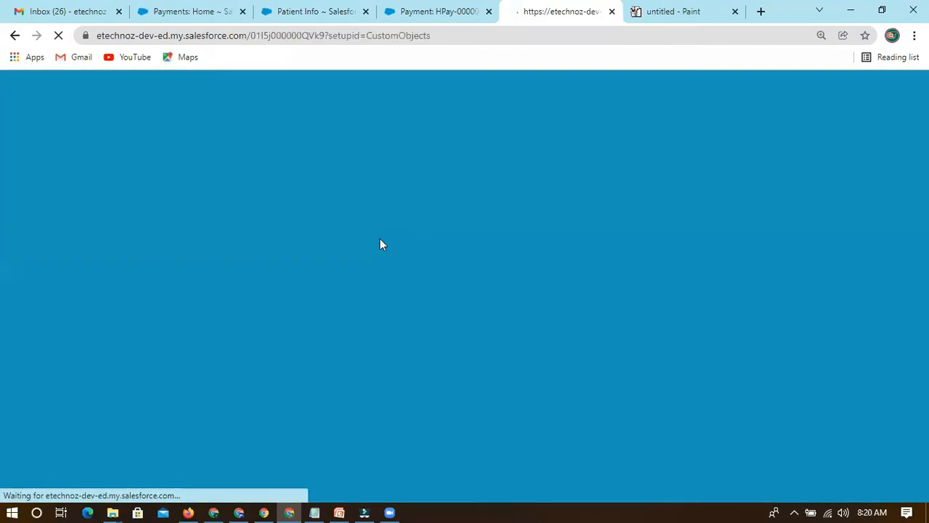
{"action": "scroll", "coordinate": [435, 359], "scroll_direction": "down", "scroll_amount": 8}
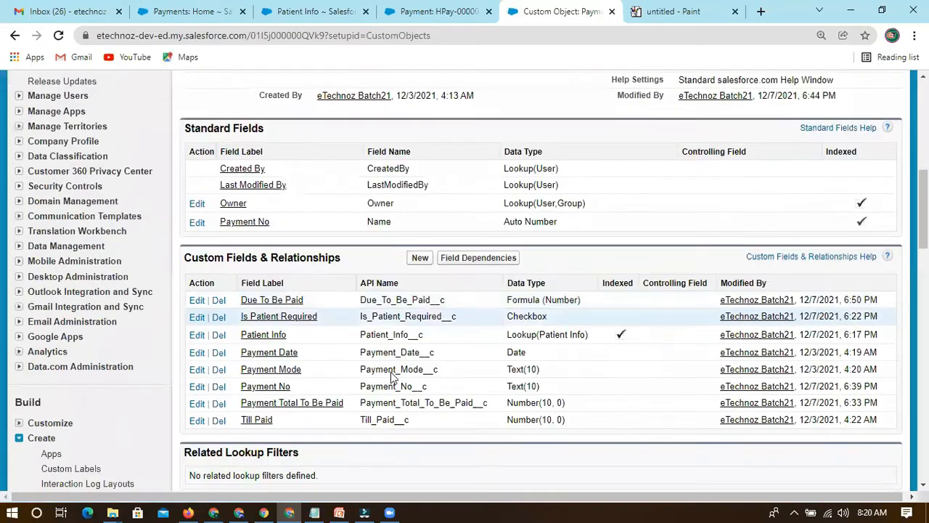
{"action": "scroll", "coordinate": [404, 239], "scroll_direction": "down", "scroll_amount": 1}
{"action": "double_click", "coordinate": [404, 227]}
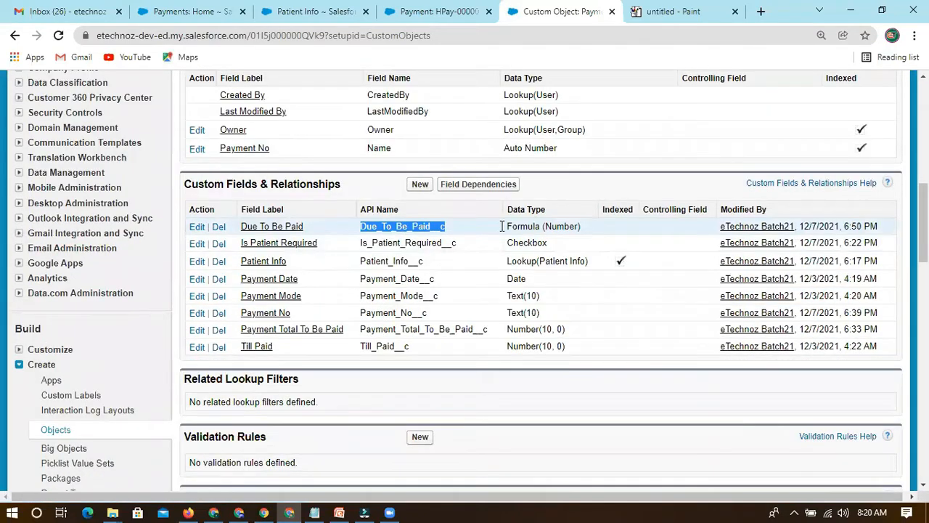
Check the data type of Due To Be Paid among the Payment object's custom fields.
{"action": "double_click", "coordinate": [561, 227]}
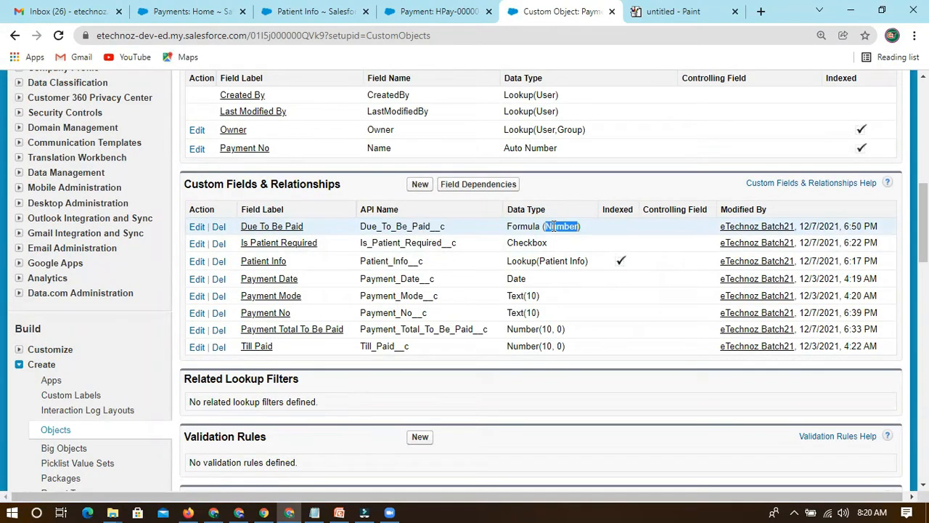
{"action": "double_click", "coordinate": [530, 226]}
{"action": "double_click", "coordinate": [556, 227]}
{"action": "double_click", "coordinate": [527, 228]}
{"action": "double_click", "coordinate": [562, 226]}
Reload the existing payment record and compare its Due To Be Paid value with Payment Total To Be Paid and Till Paid.
{"action": "left_click", "coordinate": [421, 12]}
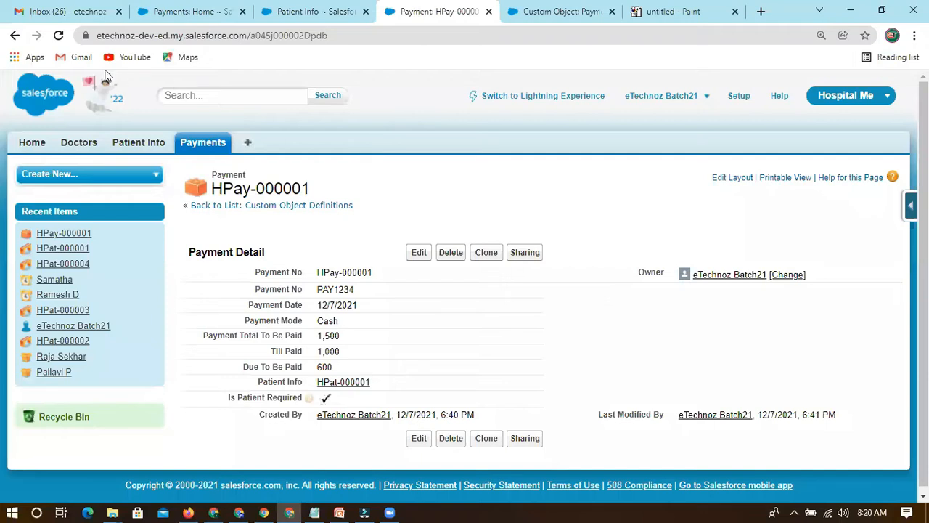
{"action": "left_click", "coordinate": [64, 40]}
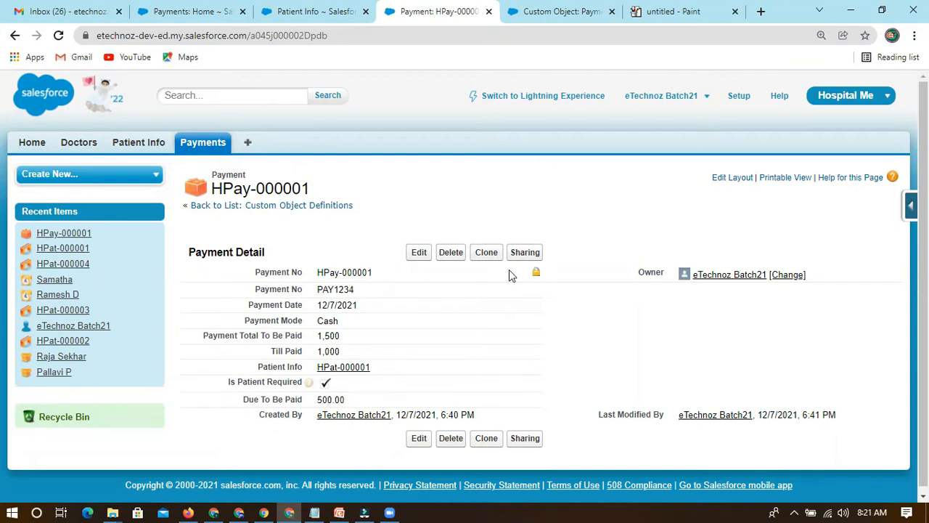
{"action": "double_click", "coordinate": [518, 401]}
{"action": "left_click", "coordinate": [351, 399]}
{"action": "left_click_drag", "start_coordinate": [317, 401], "coordinate": [352, 397]}
{"action": "left_click", "coordinate": [351, 399]}
{"action": "left_click_drag", "start_coordinate": [342, 336], "coordinate": [312, 354]}
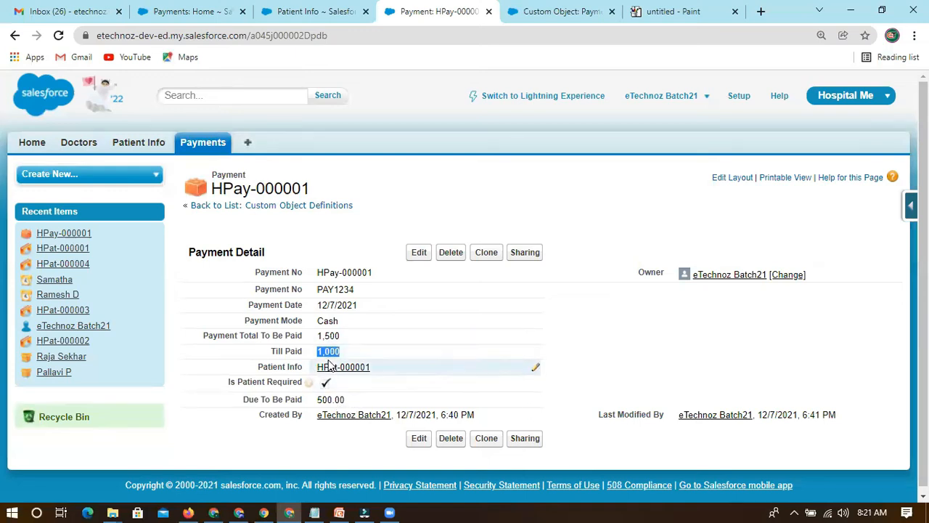
{"action": "left_click_drag", "start_coordinate": [347, 400], "coordinate": [312, 401]}
{"action": "left_click_drag", "start_coordinate": [231, 406], "coordinate": [300, 401]}
Compare the Payment object's custom field definitions with the fields on the payment record.
{"action": "left_click", "coordinate": [528, 16]}
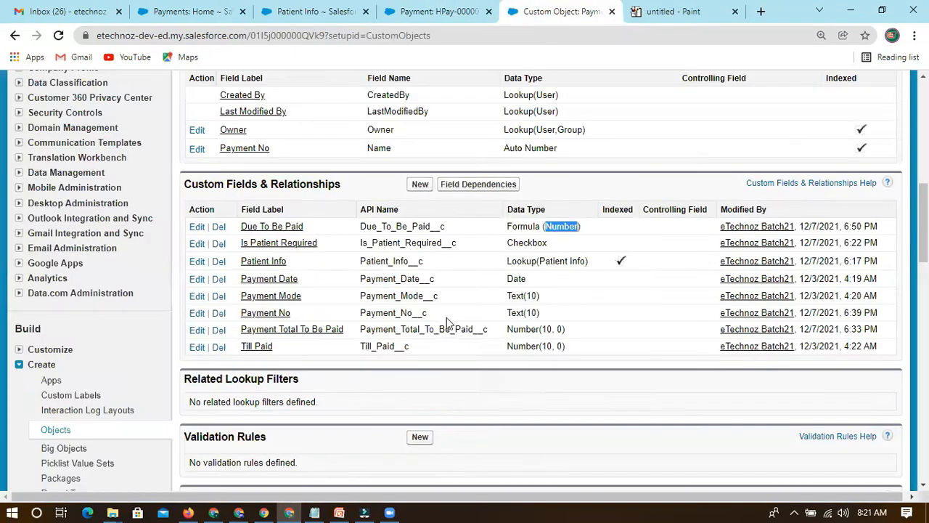
{"action": "left_click", "coordinate": [439, 15]}
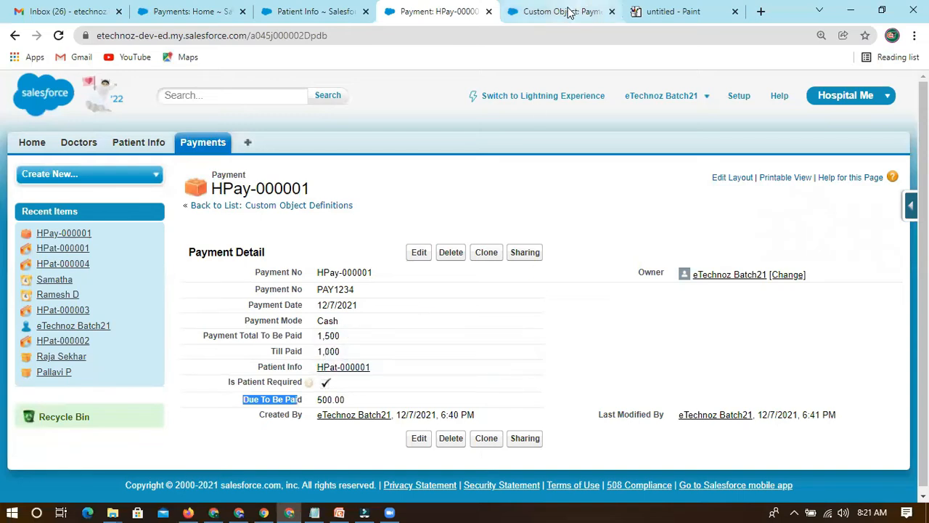
{"action": "left_click", "coordinate": [551, 13]}
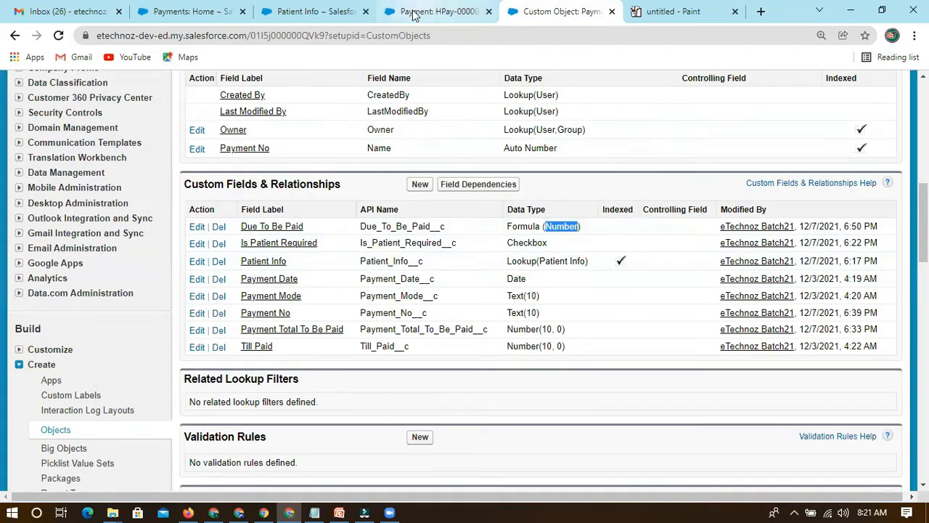
{"action": "left_click", "coordinate": [435, 12]}
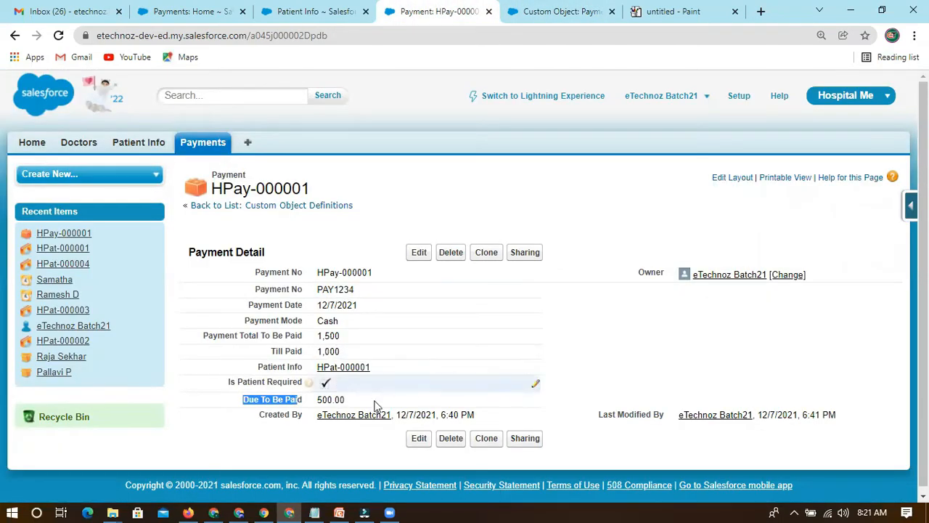
Set Payment Total To Be Paid to 1800 on the payment record and save it.
{"action": "double_click", "coordinate": [348, 335]}
{"action": "left_click", "coordinate": [394, 338]}
{"action": "left_click_drag", "start_coordinate": [394, 338], "coordinate": [297, 342]}
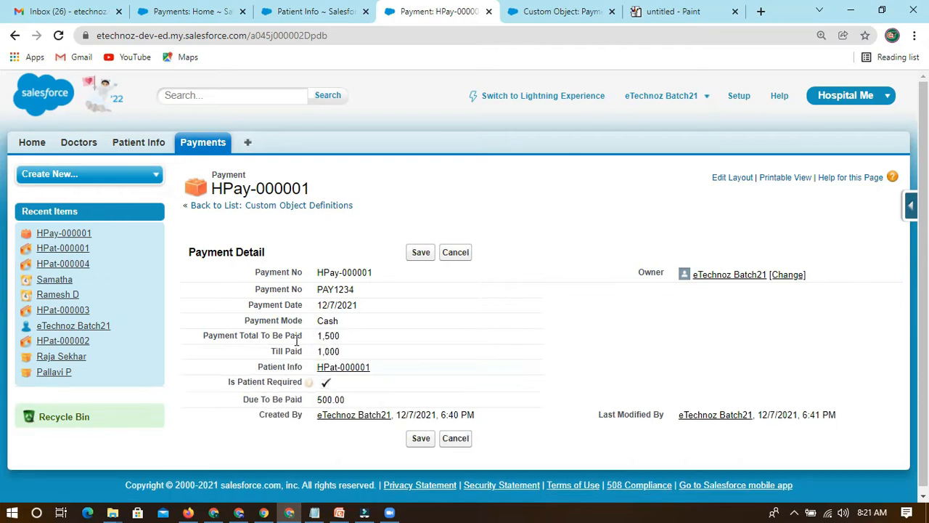
{"action": "double_click", "coordinate": [359, 337]}
{"action": "type", "text": "1800"}
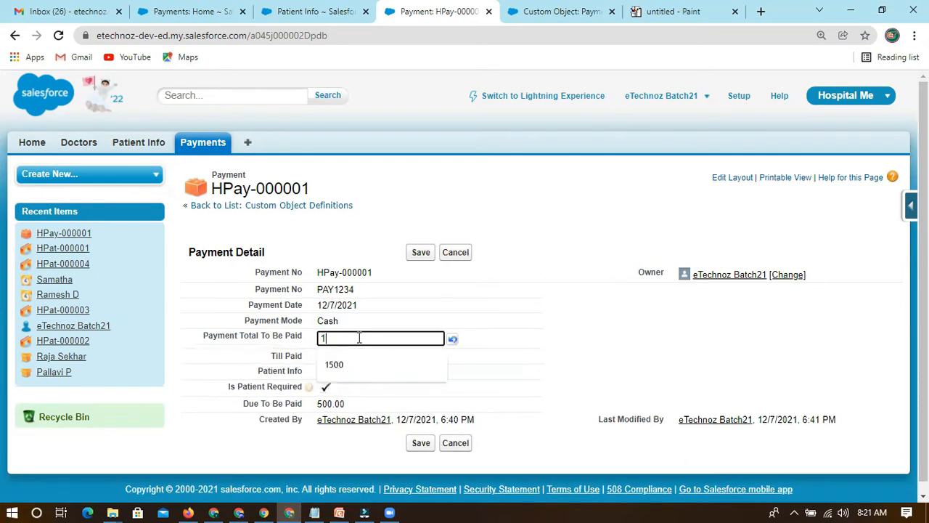
{"action": "left_click", "coordinate": [420, 252]}
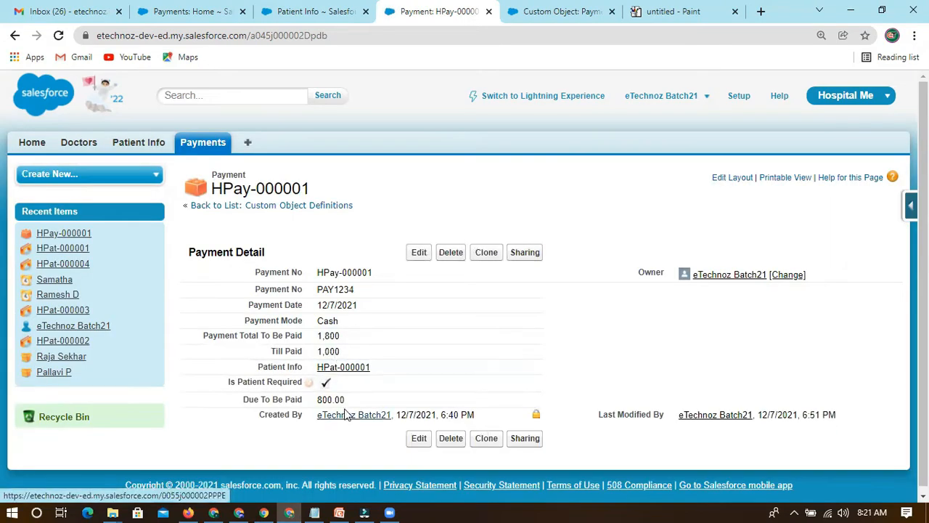
Examine the recalculated Due To Be Paid and its place among the payment record's fields, such as Patient Info.
{"action": "left_click_drag", "start_coordinate": [347, 400], "coordinate": [328, 399]}
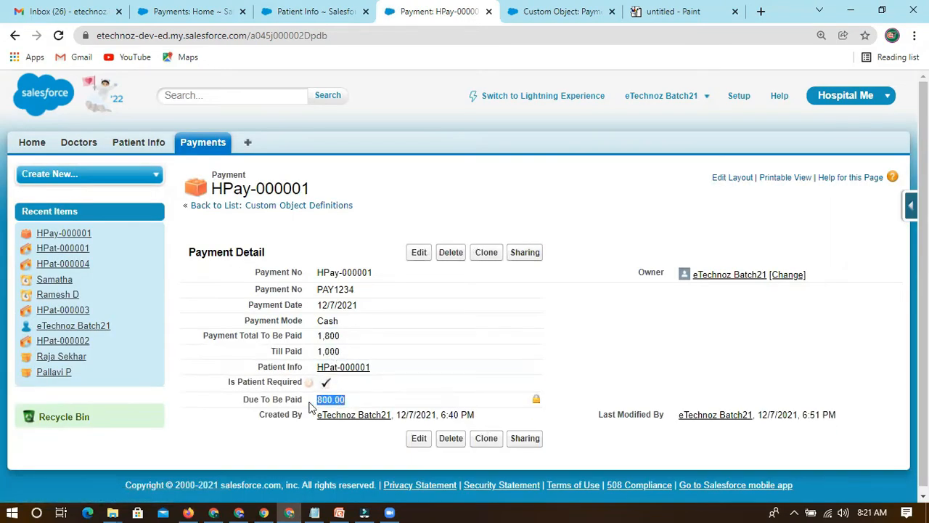
{"action": "left_click_drag", "start_coordinate": [241, 399], "coordinate": [318, 399]}
{"action": "left_click_drag", "start_coordinate": [244, 399], "coordinate": [349, 400]}
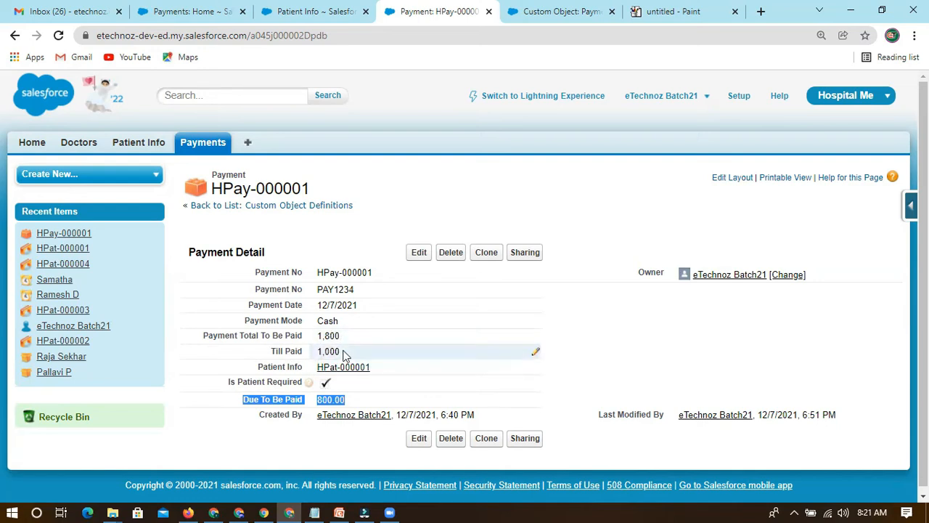
{"action": "left_click_drag", "start_coordinate": [256, 367], "coordinate": [377, 368]}
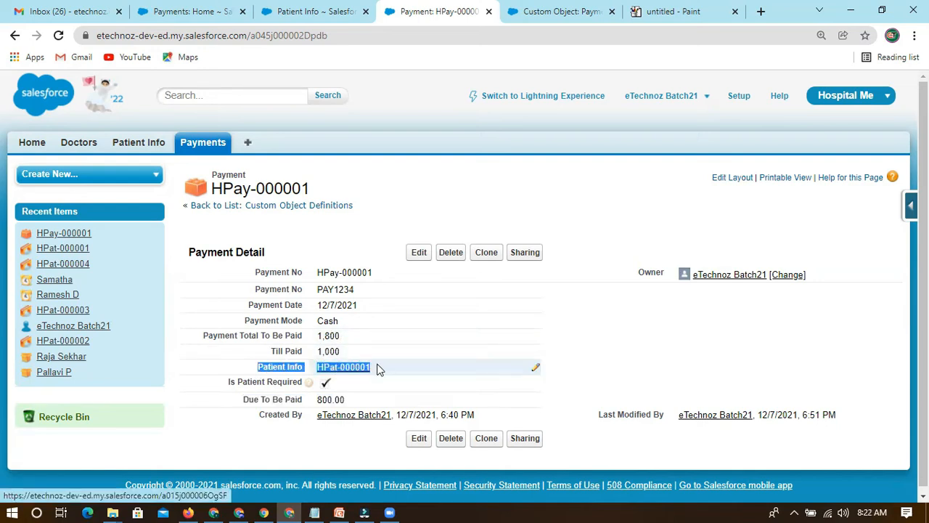
{"action": "left_click_drag", "start_coordinate": [328, 390], "coordinate": [353, 399]}
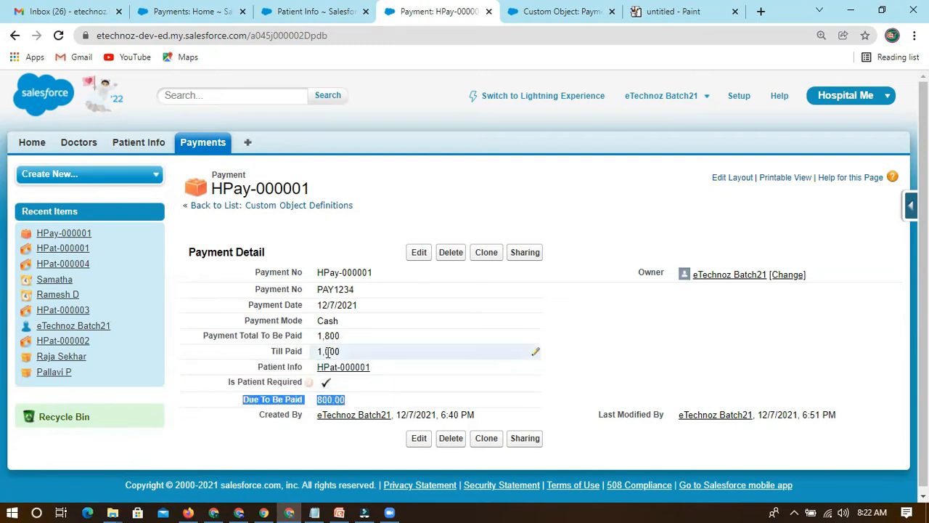
{"action": "left_click", "coordinate": [230, 410]}
{"action": "left_click_drag", "start_coordinate": [242, 399], "coordinate": [355, 400]}
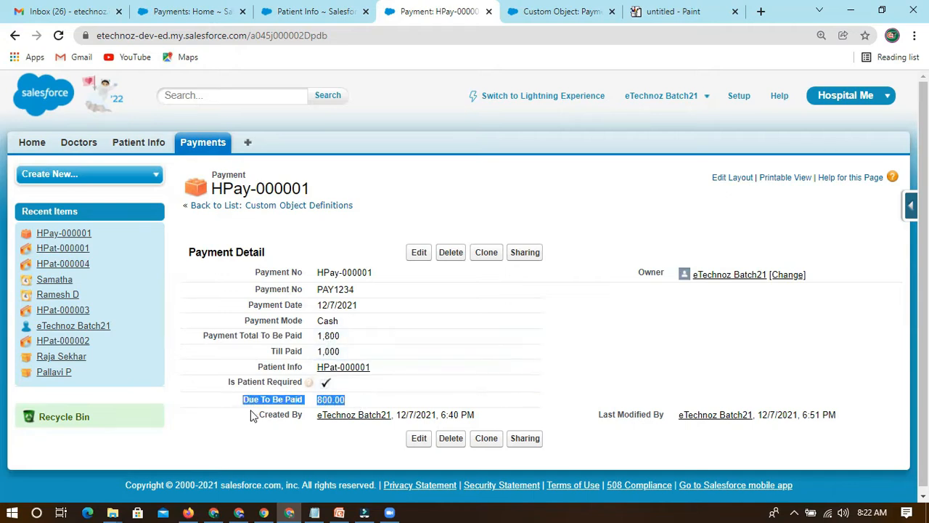
{"action": "left_click_drag", "start_coordinate": [243, 405], "coordinate": [357, 398]}
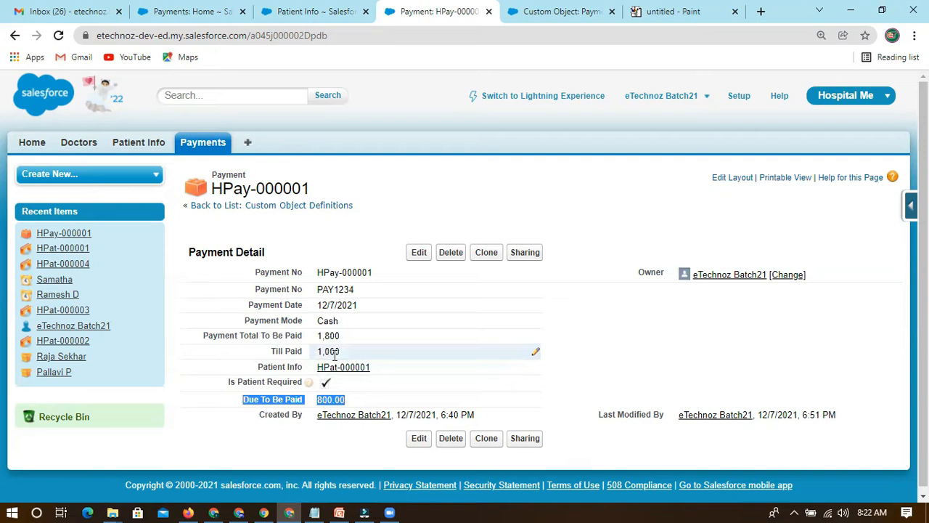
{"action": "left_click", "coordinate": [254, 401]}
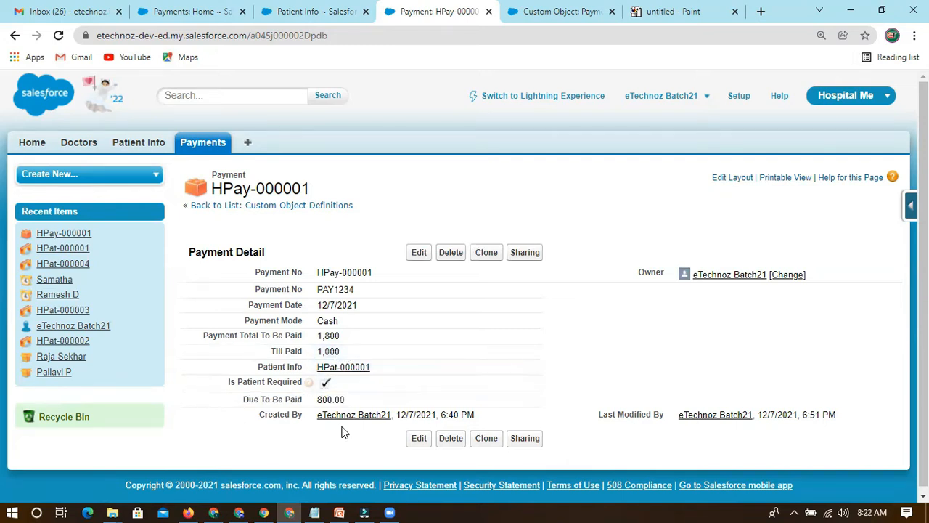
{"action": "left_click_drag", "start_coordinate": [335, 400], "coordinate": [239, 402]}
{"action": "left_click", "coordinate": [231, 407]}
{"action": "left_click_drag", "start_coordinate": [356, 403], "coordinate": [245, 401]}
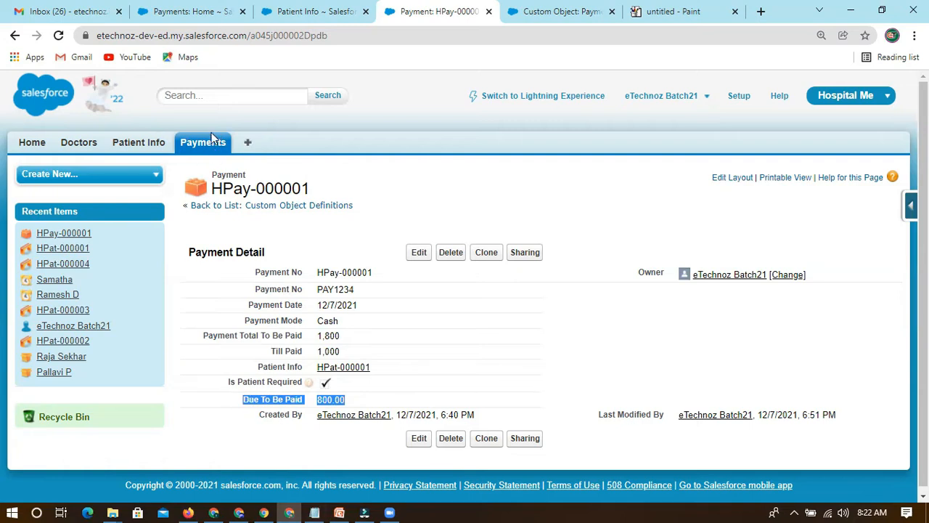
Look over the record name and the Payment Detail heading on the payment record page.
{"action": "left_click_drag", "start_coordinate": [214, 188], "coordinate": [312, 191]}
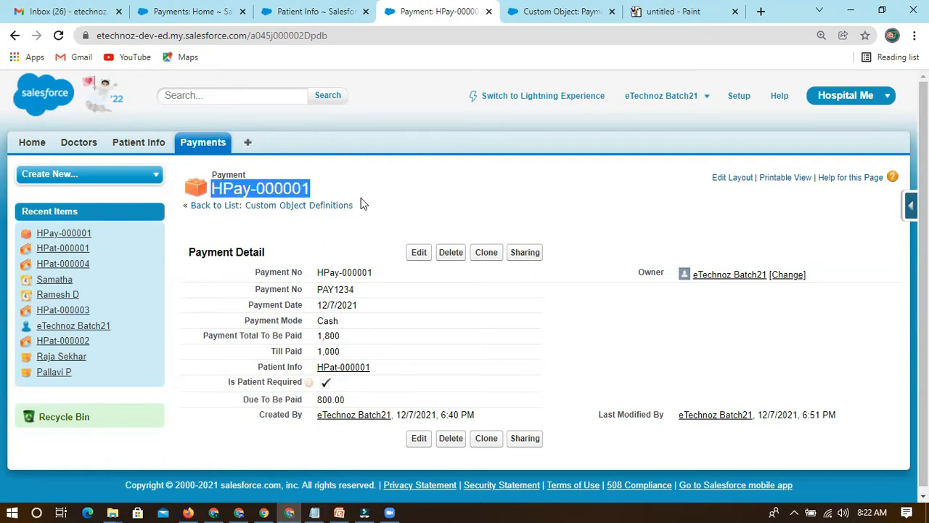
{"action": "left_click", "coordinate": [197, 275]}
{"action": "left_click_drag", "start_coordinate": [188, 251], "coordinate": [266, 254]}
{"action": "left_click", "coordinate": [276, 253]}
{"action": "left_click", "coordinate": [273, 253]}
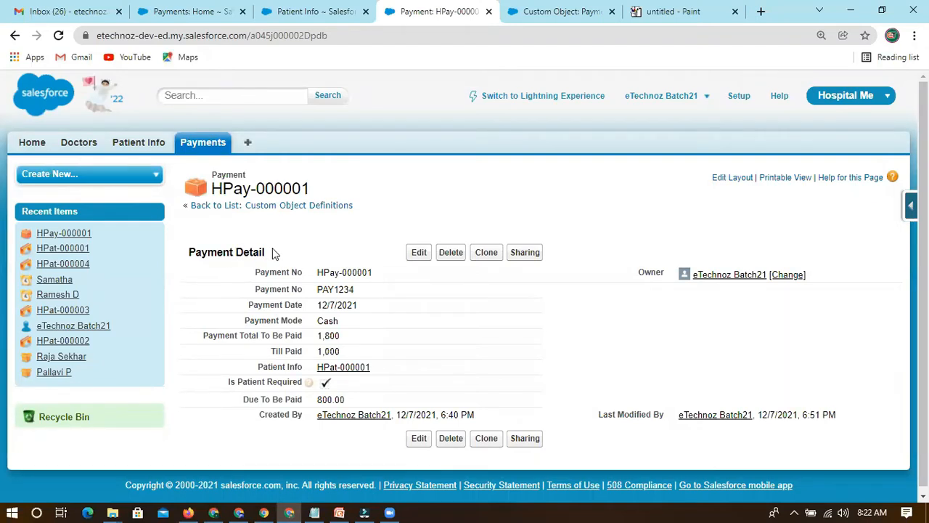
{"action": "double_click", "coordinate": [248, 253]}
{"action": "left_click", "coordinate": [273, 255]}
Switch to the eT-SF21 notes in Notepad and add the line "Record Detail Page --single record" below Master Detail.
{"action": "left_click", "coordinate": [314, 512]}
{"action": "left_click", "coordinate": [181, 366]}
{"action": "left_click", "coordinate": [156, 358]}
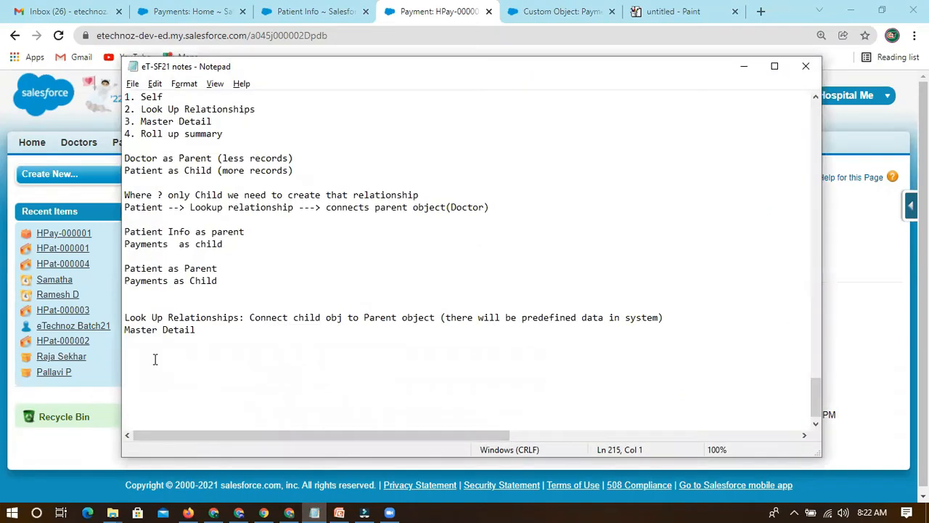
{"action": "type", "text": "Record Detail Page --"}
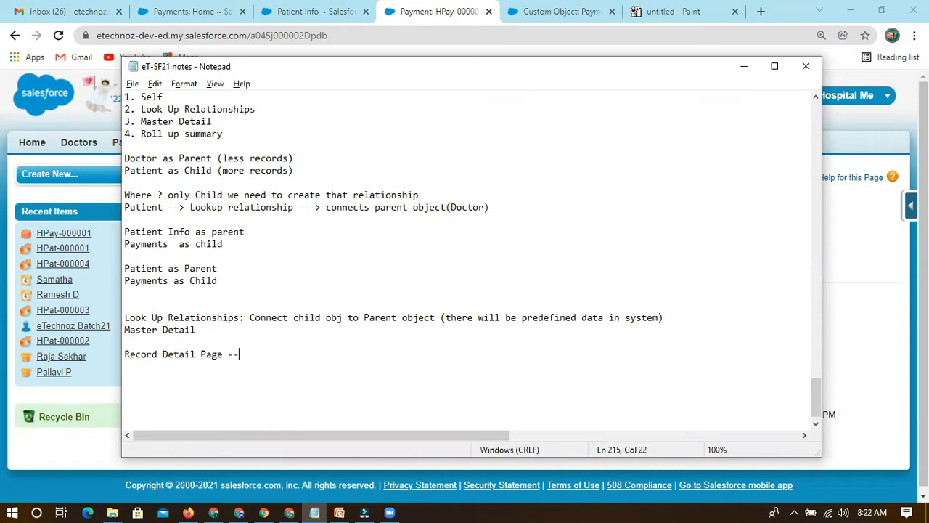
{"action": "type", "text": "single record"}
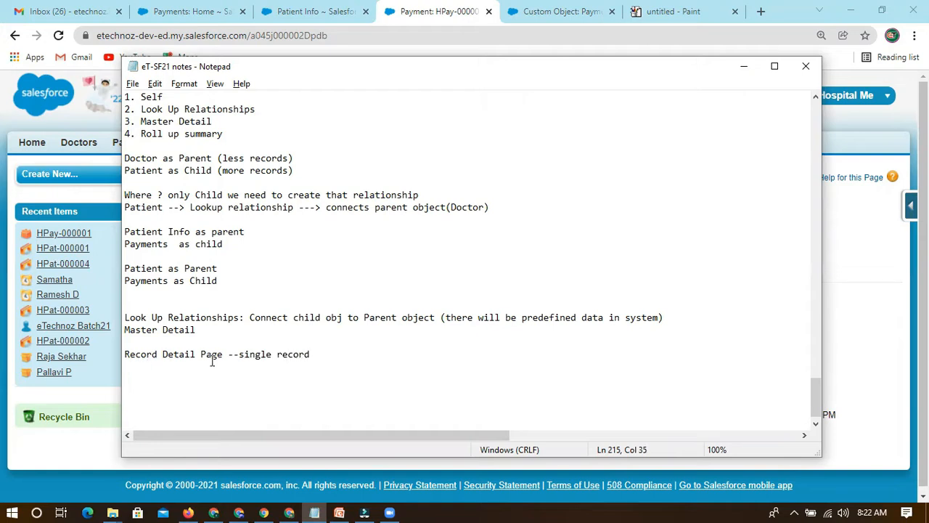
{"action": "type", "text": "   -- alter field positions"}
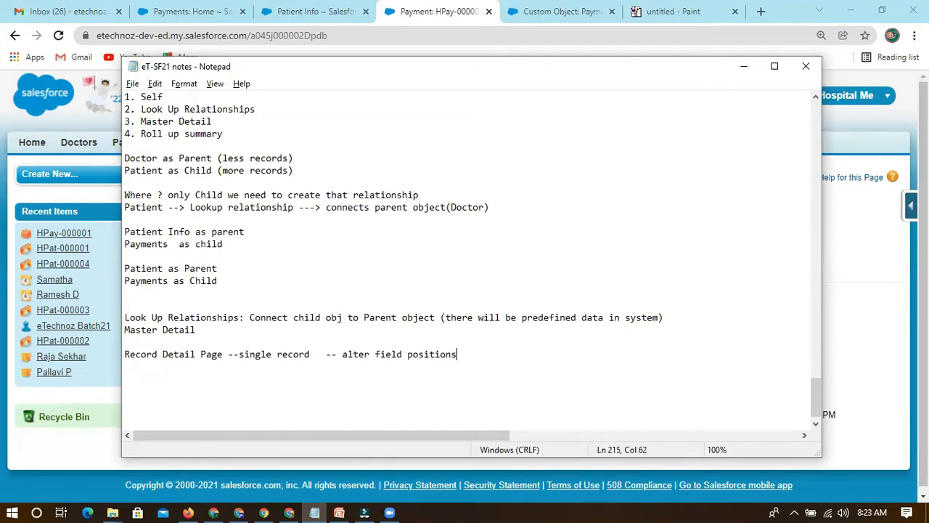
{"action": "type", "text": "  ?"}
Extend the Record Detail Page note with "-- alter field positions ?" and start a new line below it.
{"action": "key", "text": "Return"}
{"action": "key", "text": "Tab"}
Review the field order on the payment record in the browser against the notes, and return to Notepad.
{"action": "key", "text": "alt+Tab"}
{"action": "key", "text": "alt+Tab"}
{"action": "key", "text": "alt+Tab"}
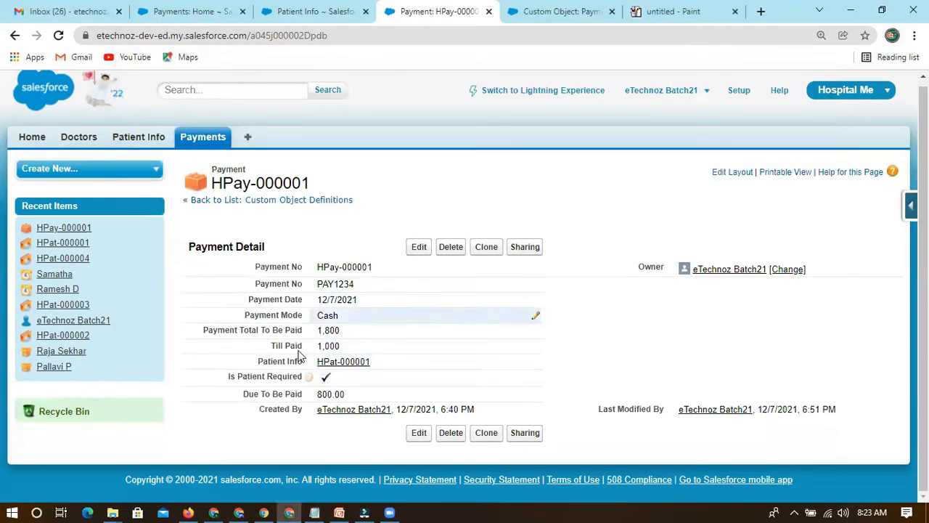
{"action": "key", "text": "alt+Tab"}
{"action": "key", "text": "Return"}
{"action": "key", "text": "alt+Tab"}
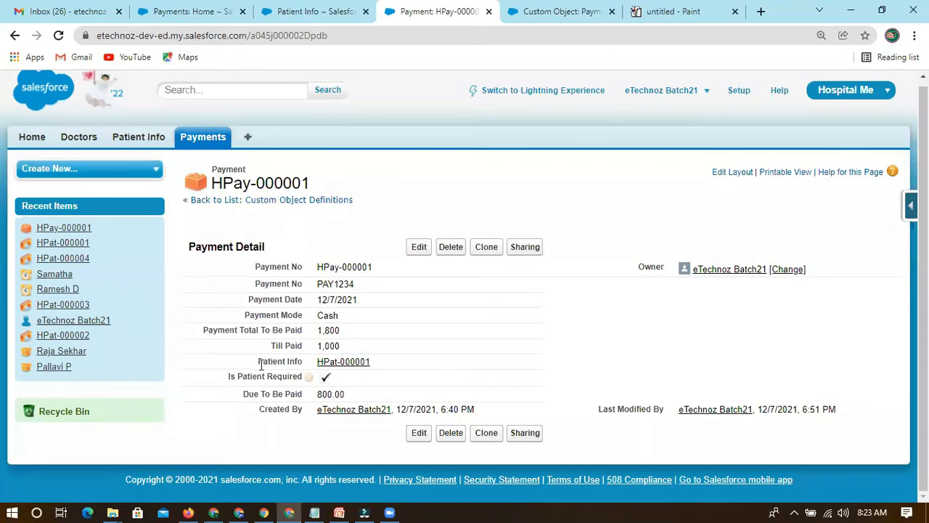
{"action": "key", "text": "alt+Tab"}
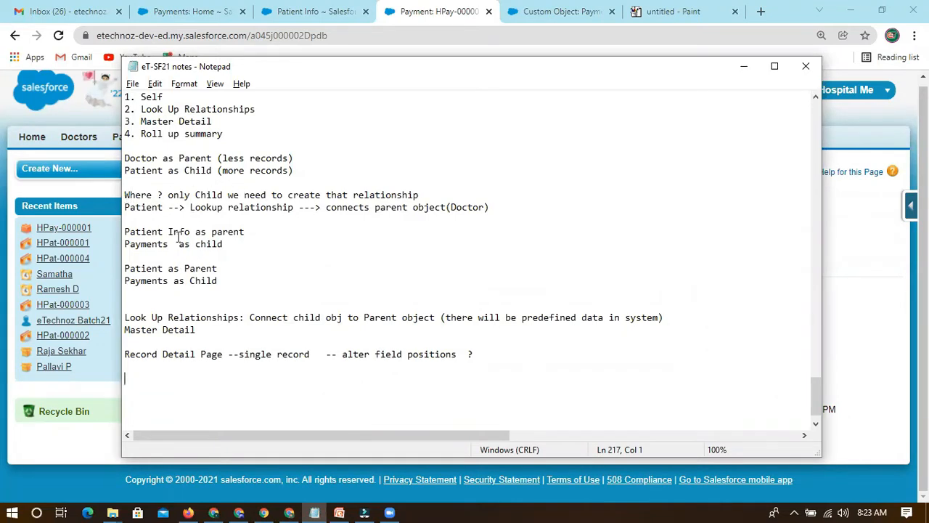
Review the Master Detail list entry and the Look Up Relationships definition in the notes.
{"action": "left_click_drag", "start_coordinate": [210, 122], "coordinate": [142, 122]}
{"action": "scroll", "coordinate": [217, 218], "scroll_direction": "down", "scroll_amount": 1}
{"action": "left_click", "coordinate": [195, 306]}
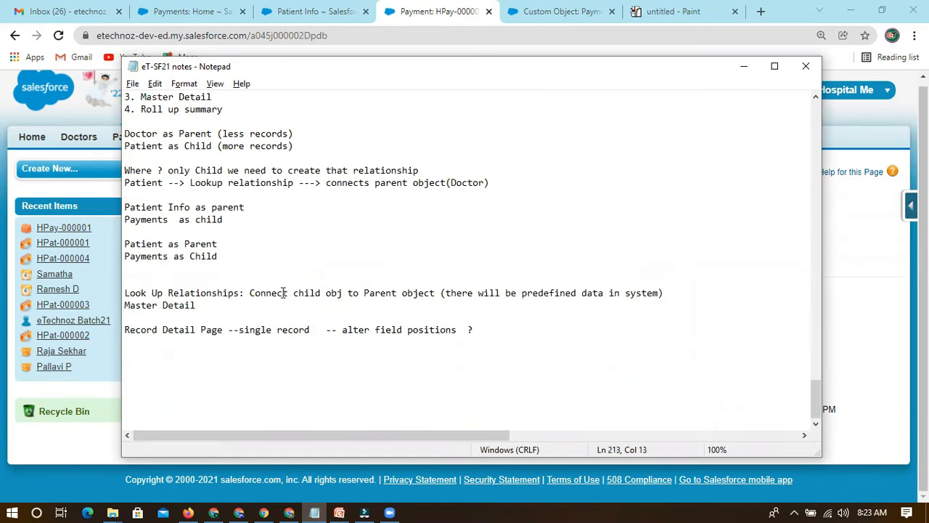
{"action": "left_click", "coordinate": [249, 293]}
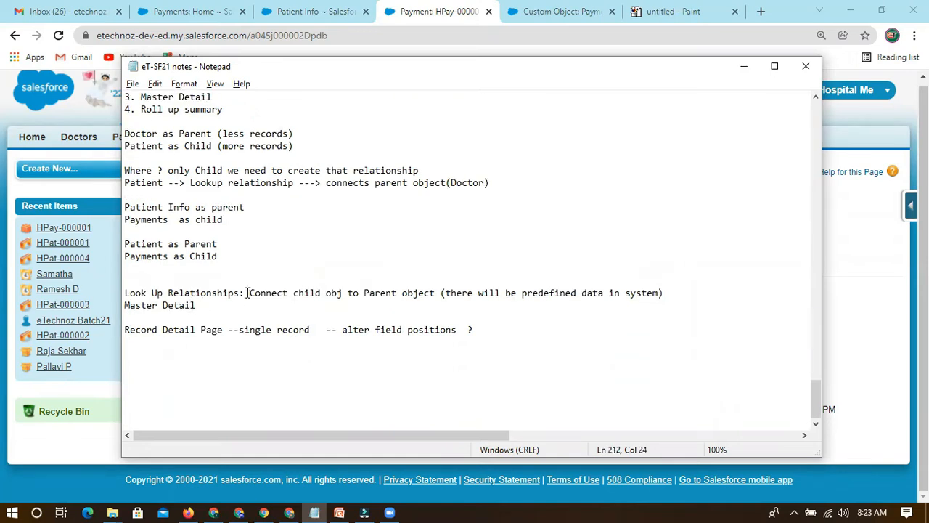
{"action": "left_click", "coordinate": [207, 305]}
{"action": "left_click_drag", "start_coordinate": [250, 294], "coordinate": [326, 294]}
{"action": "left_click", "coordinate": [207, 305]}
Add a colon after Master Detail and copy in "Connect child obj to Parent object (there will be predefined data in system)" from the Look Up Relationships line.
{"action": "left_click_drag", "start_coordinate": [126, 304], "coordinate": [199, 306]}
{"action": "left_click", "coordinate": [204, 306]}
{"action": "type", "text": ":"}
{"action": "left_click_drag", "start_coordinate": [246, 293], "coordinate": [665, 293]}
{"action": "key", "text": "ctrl+c"}
{"action": "left_click", "coordinate": [237, 305]}
{"action": "key", "text": "ctrl+v"}
Compare the Master Detail definition with the Look Up Relationships line and the Patient parent note.
{"action": "left_click", "coordinate": [442, 310]}
{"action": "left_click_drag", "start_coordinate": [407, 307], "coordinate": [618, 304]}
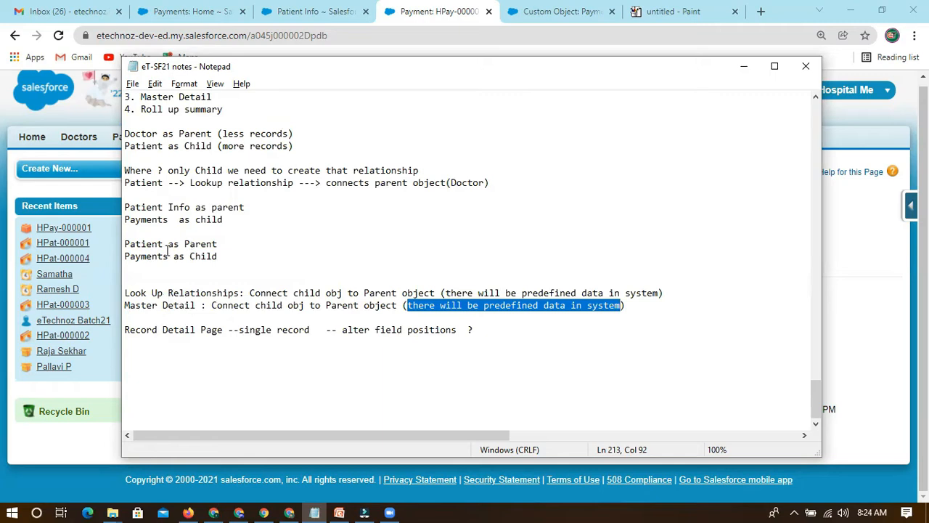
{"action": "left_click_drag", "start_coordinate": [126, 244], "coordinate": [168, 244]}
{"action": "left_click_drag", "start_coordinate": [126, 305], "coordinate": [196, 305]}
{"action": "left_click", "coordinate": [238, 305]}
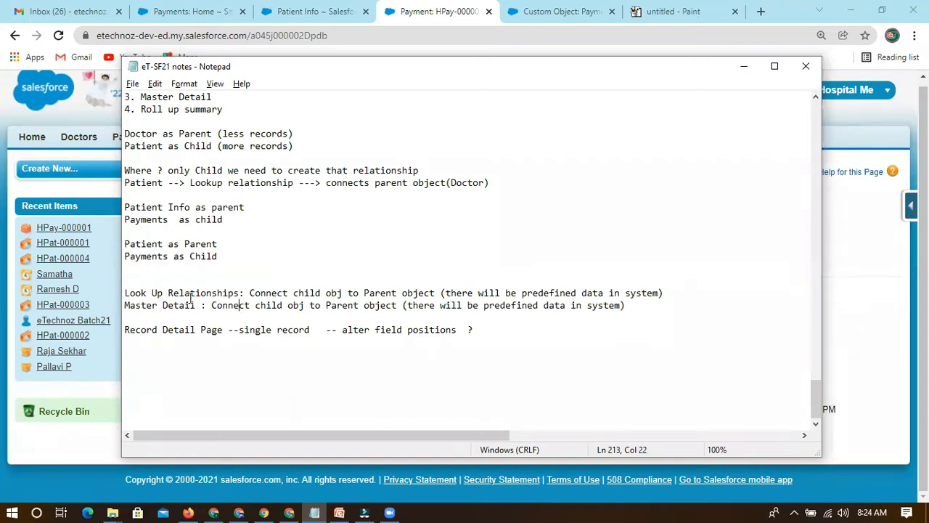
{"action": "left_click_drag", "start_coordinate": [127, 293], "coordinate": [239, 293]}
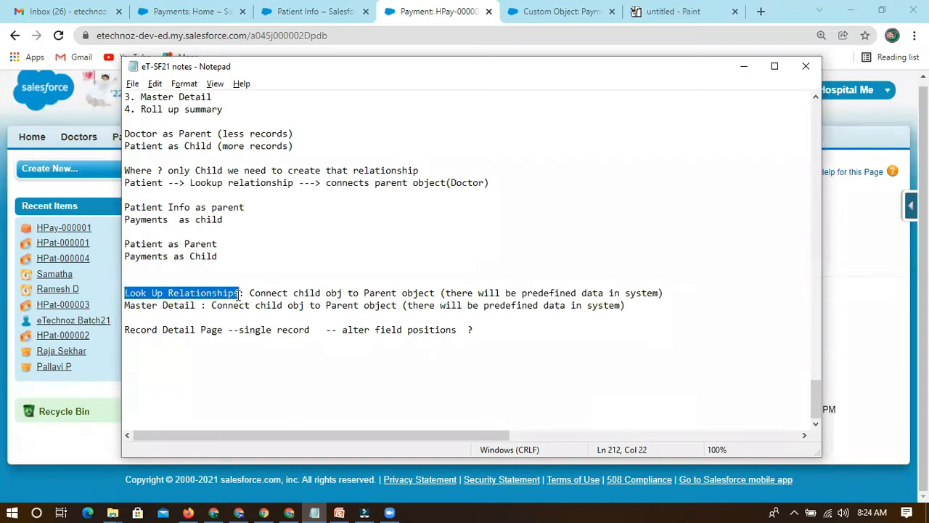
{"action": "left_click", "coordinate": [165, 312]}
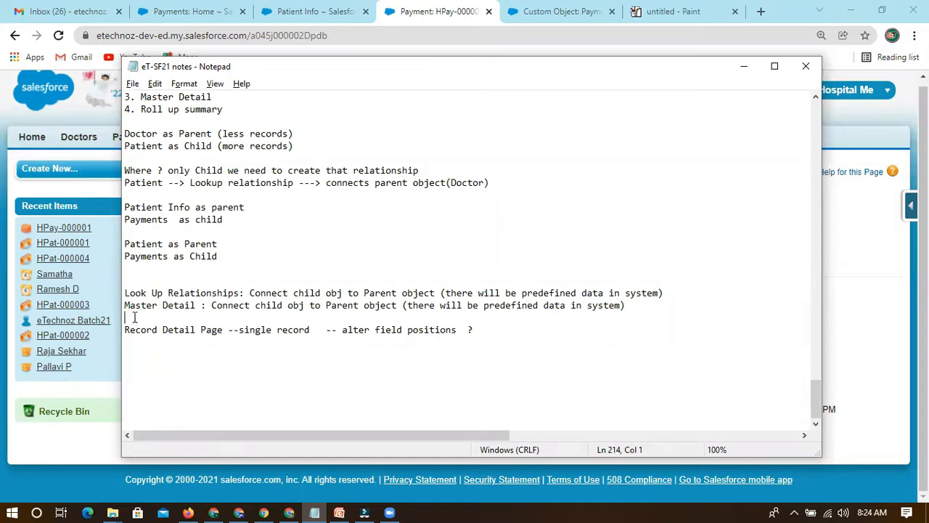
Insert another blank line between the Master Detail and Record Detail Page notes, and highlight the words "Look Up" above.
{"action": "key", "text": "Return"}
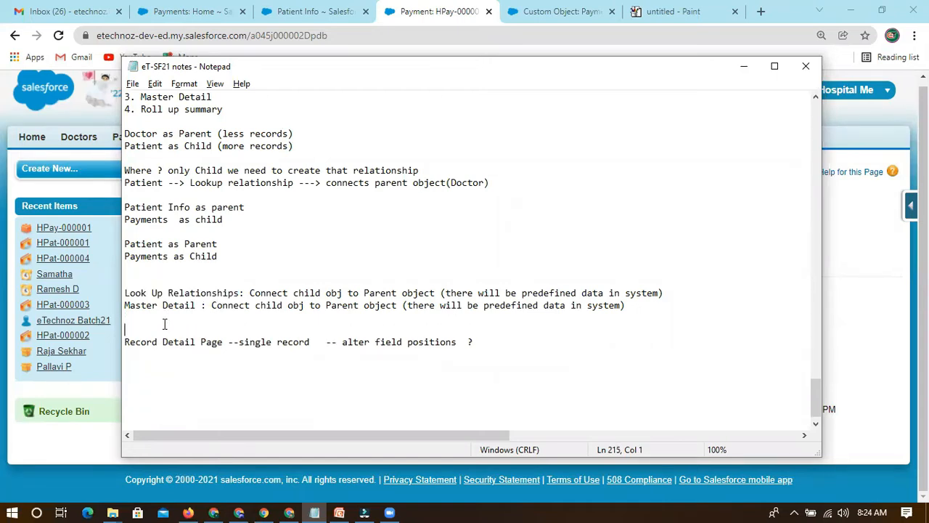
{"action": "left_click_drag", "start_coordinate": [126, 293], "coordinate": [169, 292]}
{"action": "left_click", "coordinate": [136, 324]}
{"action": "key", "text": "Down"}
{"action": "left_click_drag", "start_coordinate": [125, 292], "coordinate": [164, 290]}
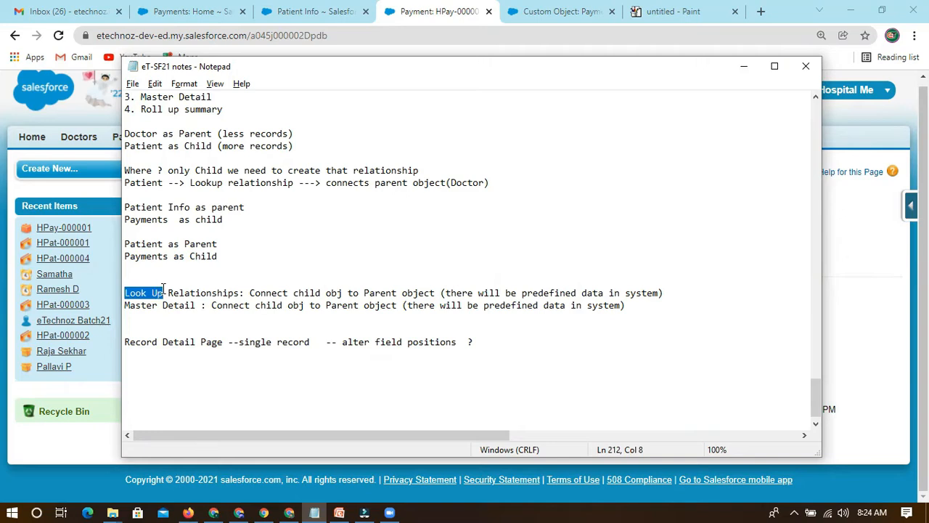
Compare the Look Up Relationships and Master Detail labels in the notes by highlighting them.
{"action": "left_click_drag", "start_coordinate": [126, 306], "coordinate": [197, 305]}
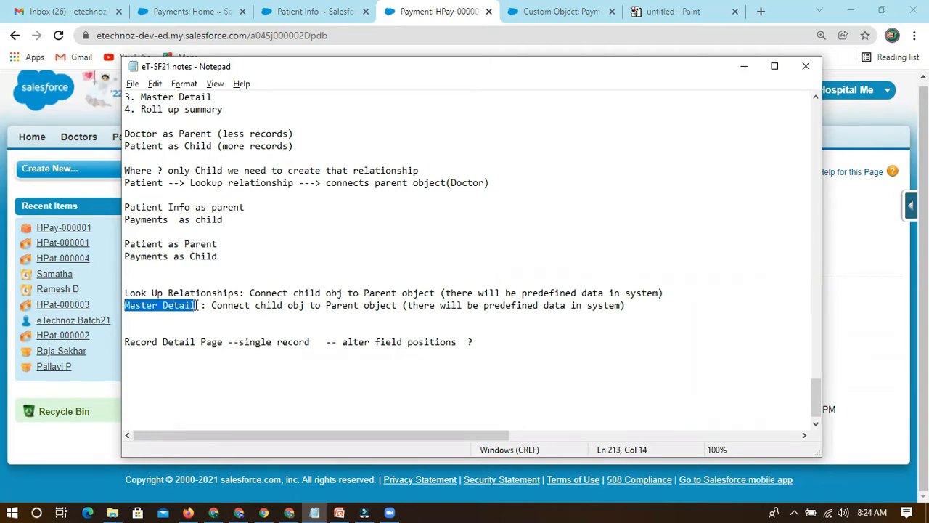
{"action": "left_click", "coordinate": [127, 326]}
{"action": "left_click_drag", "start_coordinate": [125, 293], "coordinate": [197, 306]}
{"action": "left_click", "coordinate": [131, 319]}
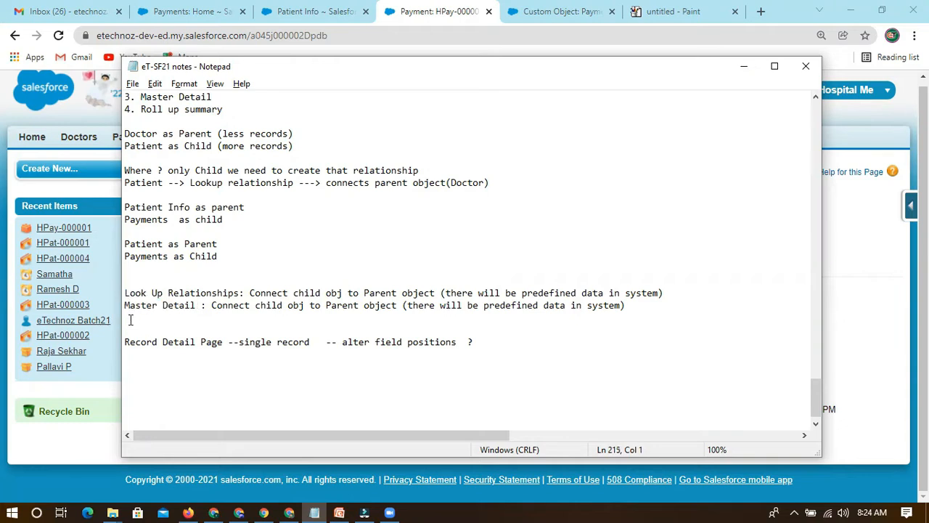
Add the line "MD: Always required" below the Master Detail definition, separated from it by a blank line.
{"action": "left_click", "coordinate": [196, 306]}
{"action": "left_click", "coordinate": [145, 321]}
{"action": "key", "text": "Return"}
{"action": "type", "text": "master"}
{"action": "key", "text": "BackSpace"}
{"action": "key", "text": "BackSpace"}
{"action": "key", "text": "BackSpace"}
{"action": "key", "text": "BackSpace"}
{"action": "key", "text": "BackSpace"}
{"action": "key", "text": "BackSpace"}
{"action": "type", "text": "MD: Re"}
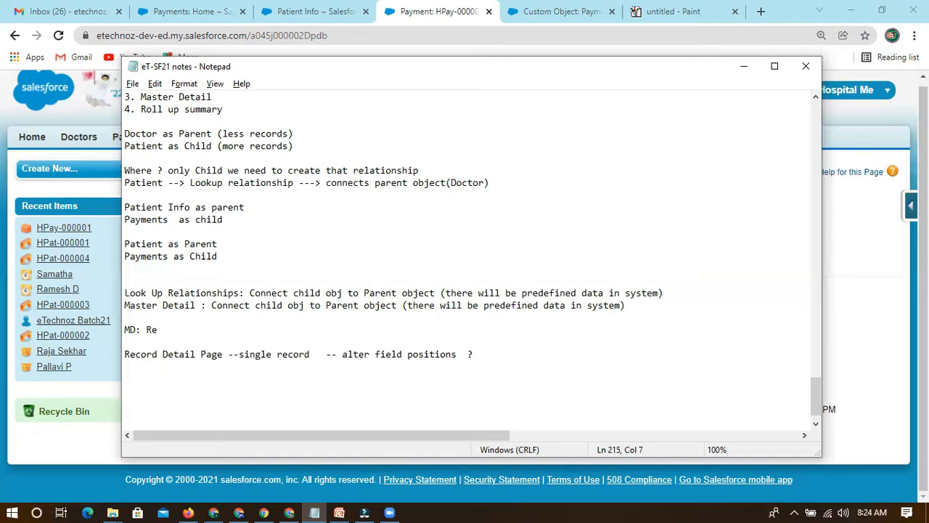
{"action": "key", "text": "BackSpace"}
{"action": "key", "text": "BackSpace"}
{"action": "type", "text": "Always required"}
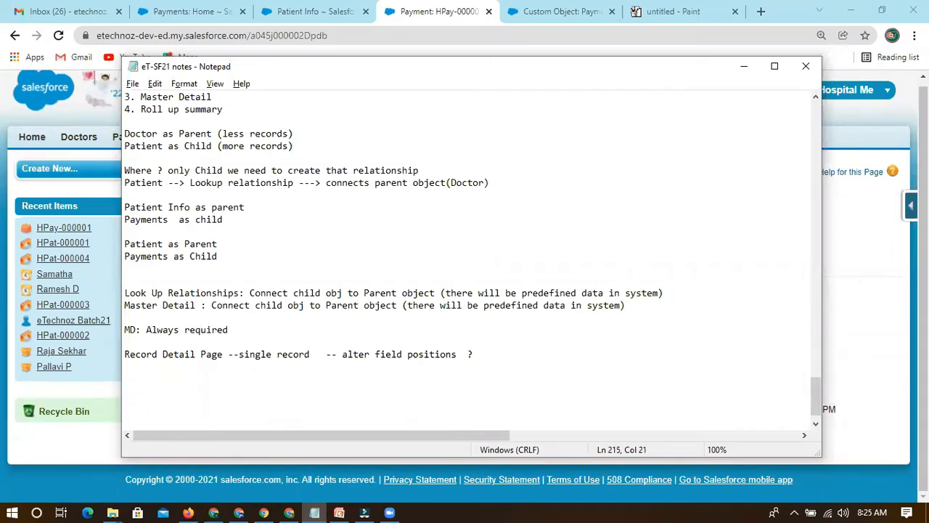
Switch to Salesforce and start a new payment record, entering the payment number and the Payment Date 12/7/2021.
{"action": "left_click", "coordinate": [312, 26]}
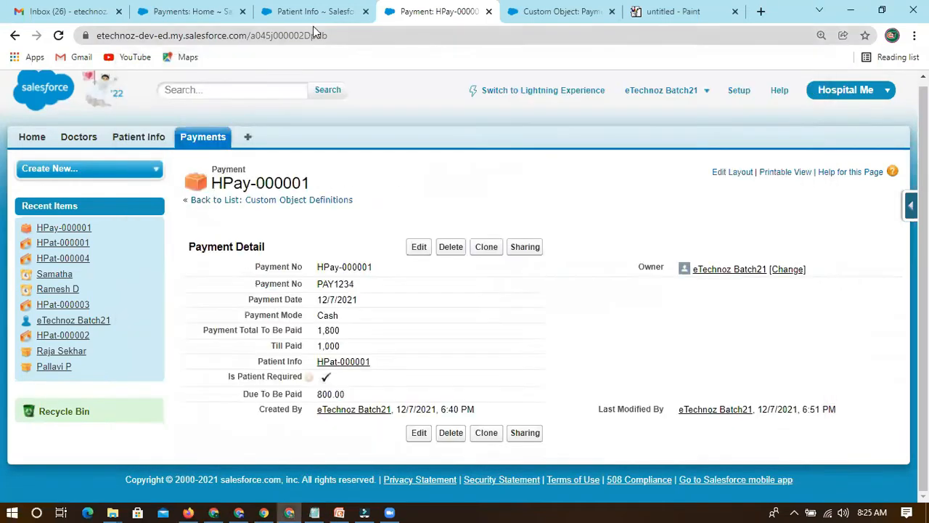
{"action": "left_click", "coordinate": [313, 13]}
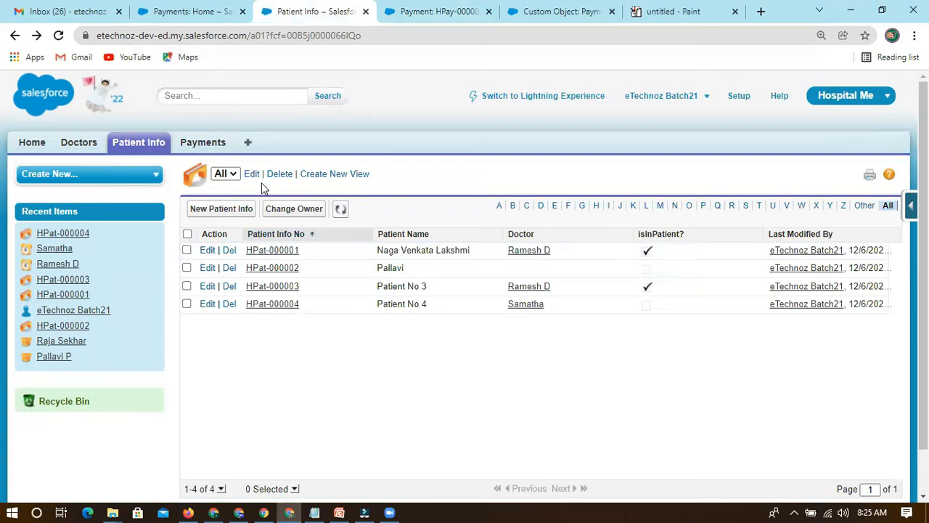
{"action": "left_click", "coordinate": [201, 146]}
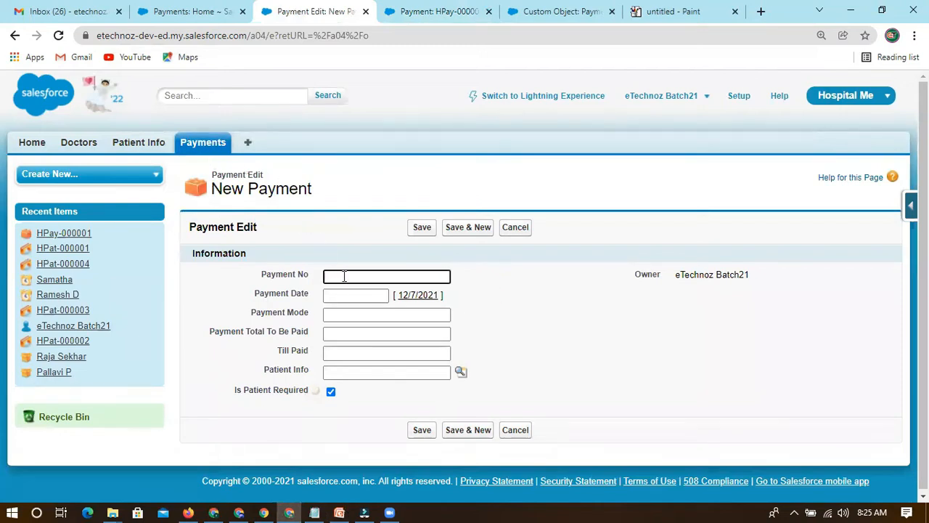
{"action": "type", "text": "PAY12345"}
{"action": "left_click", "coordinate": [410, 294]}
{"action": "left_click", "coordinate": [346, 313]}
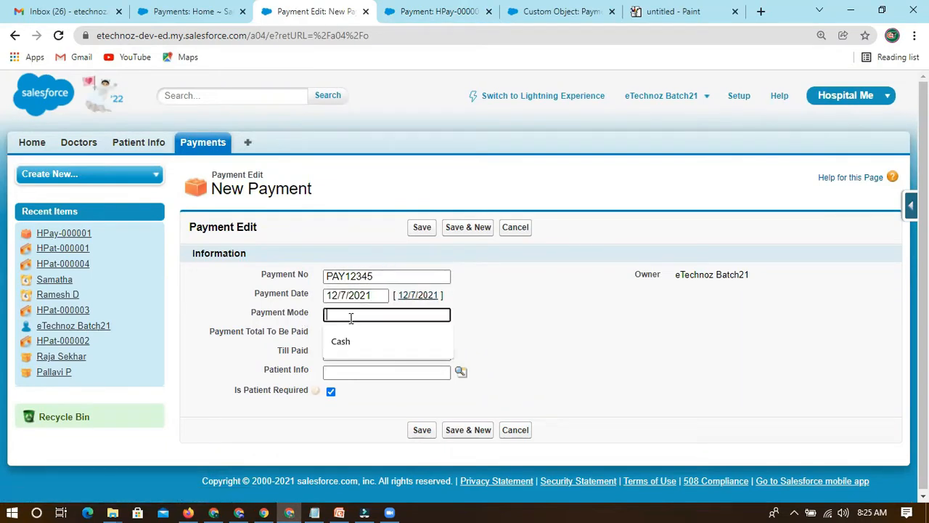
Set the new payment's Payment Mode to Cash, Payment Total To Be Paid to 1800 and Till Paid to 200.
{"action": "left_click", "coordinate": [342, 338]}
{"action": "left_click", "coordinate": [346, 333]}
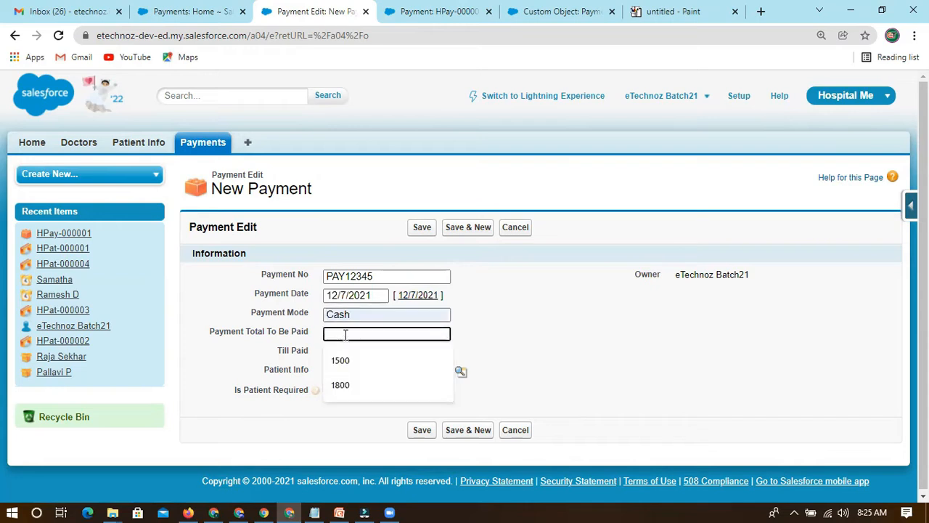
{"action": "left_click", "coordinate": [347, 389]}
{"action": "left_click", "coordinate": [352, 355]}
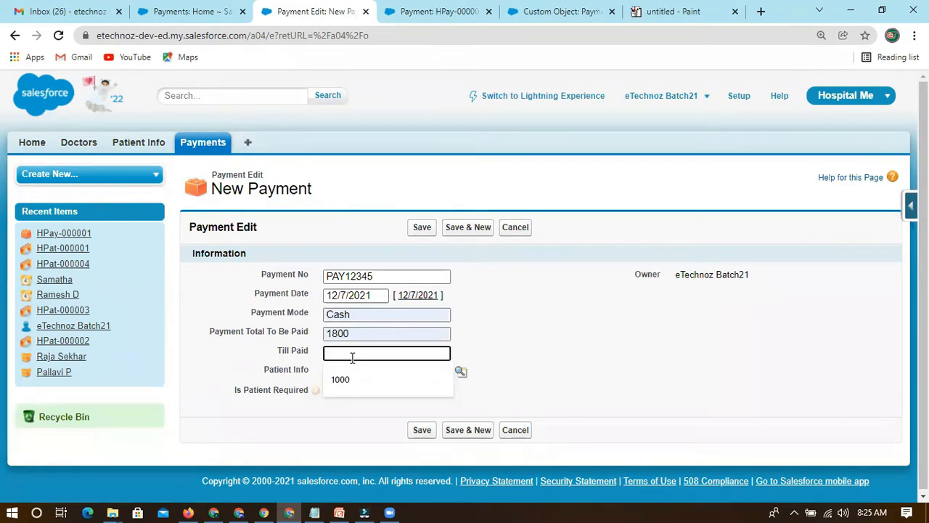
{"action": "type", "text": "200"}
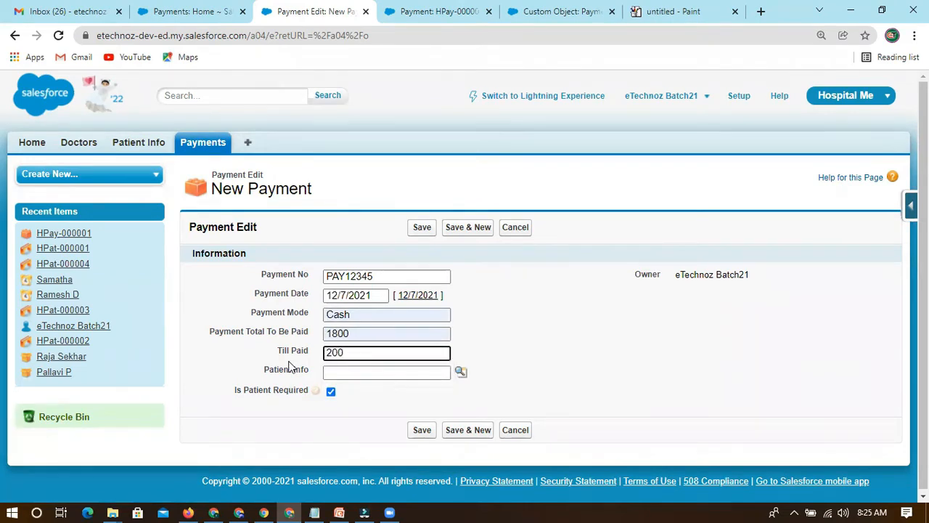
{"action": "left_click", "coordinate": [529, 322]}
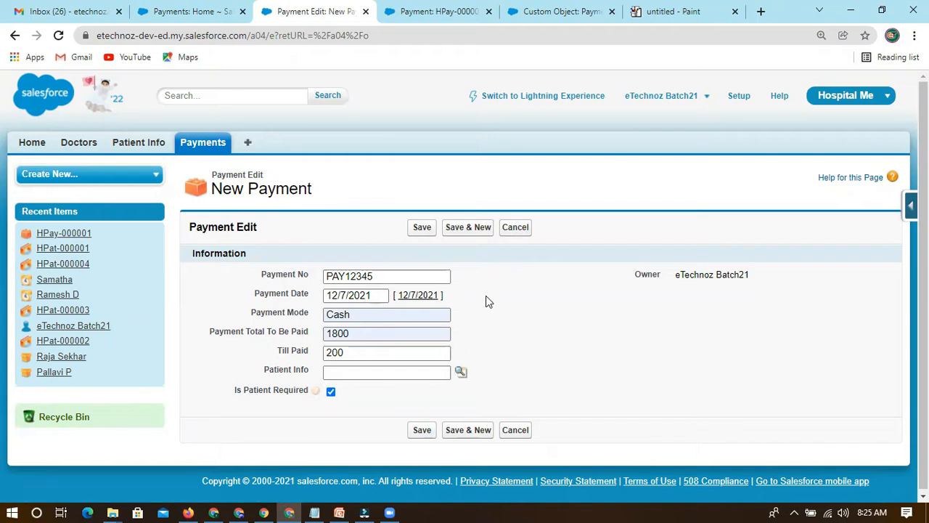
Look up a patient record for Patient Info, then replace it with a different patient record found through the lookup search.
{"action": "left_click", "coordinate": [460, 372]}
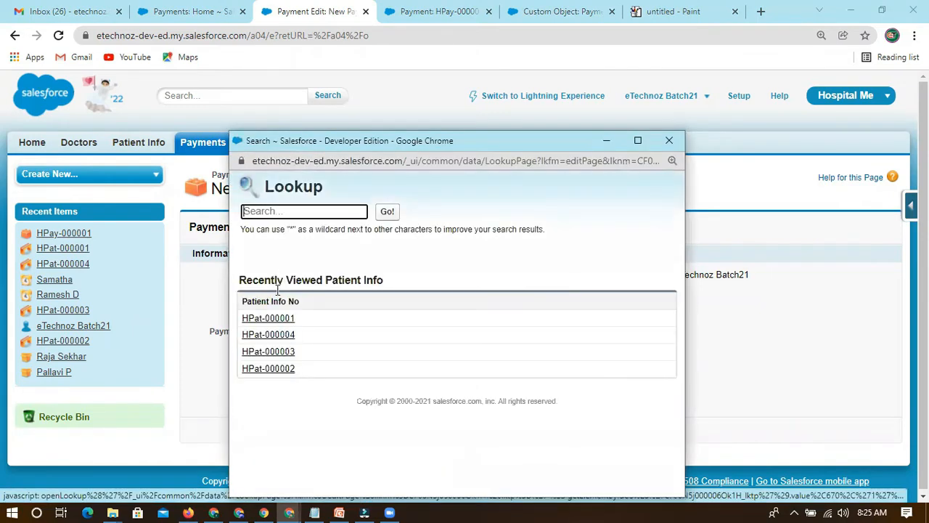
{"action": "left_click", "coordinate": [246, 335]}
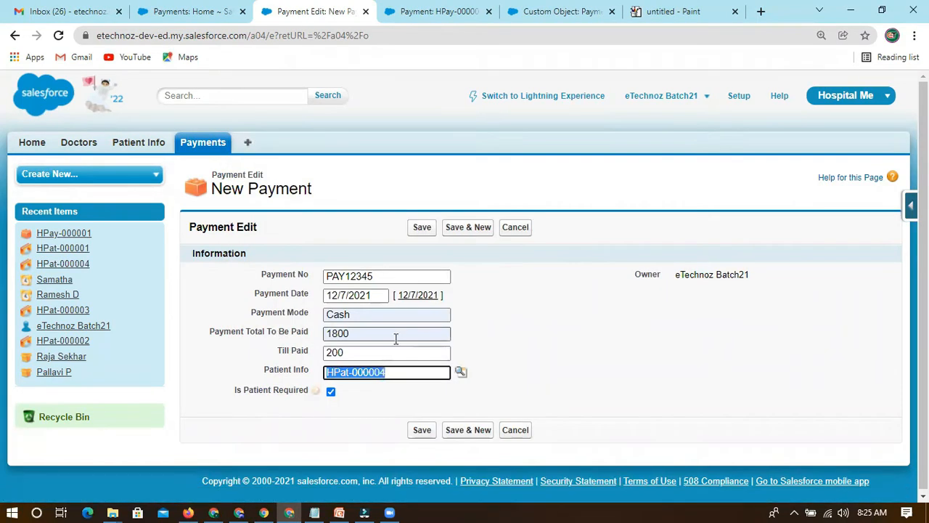
{"action": "left_click", "coordinate": [455, 377]}
{"action": "left_click", "coordinate": [299, 211]}
{"action": "key", "text": "BackSpace"}
{"action": "left_click", "coordinate": [378, 211]}
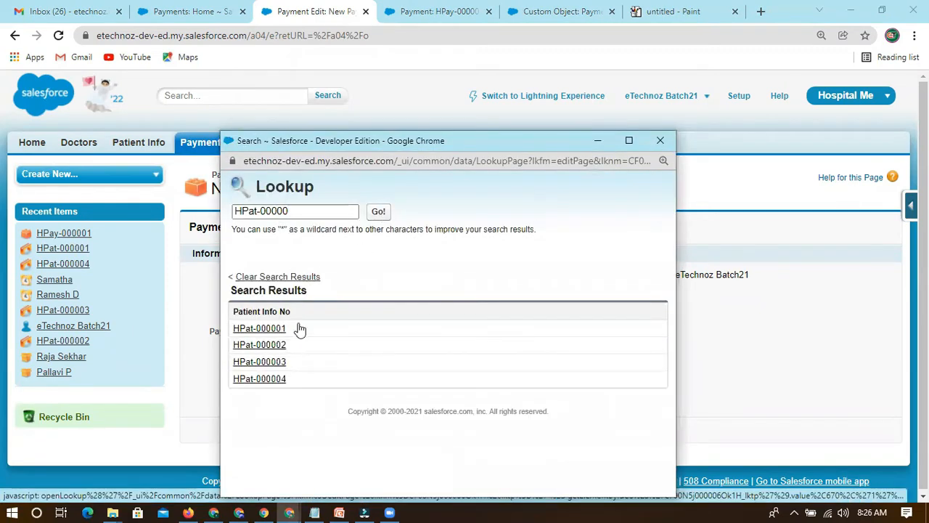
{"action": "left_click", "coordinate": [260, 345]}
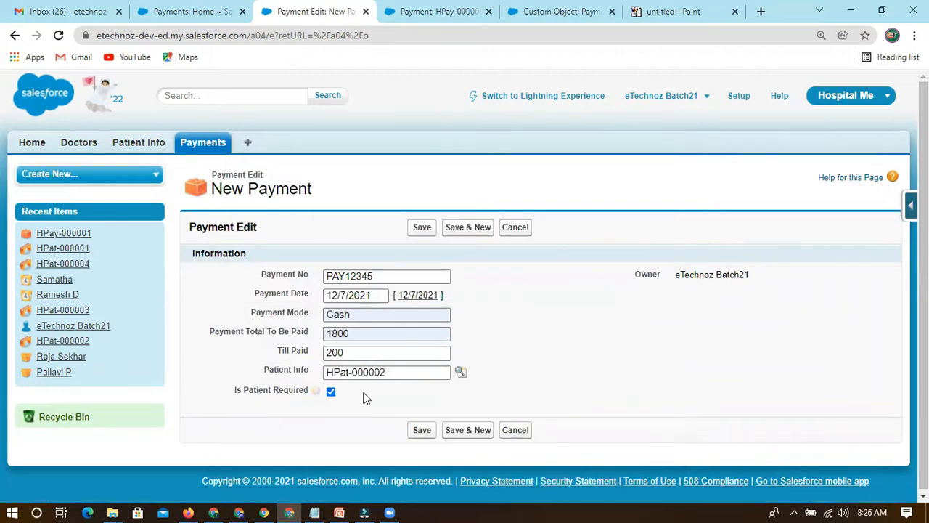
Clear the Patient Info field and save the new payment without a linked patient.
{"action": "left_click_drag", "start_coordinate": [234, 392], "coordinate": [314, 398]}
{"action": "left_click", "coordinate": [216, 368]}
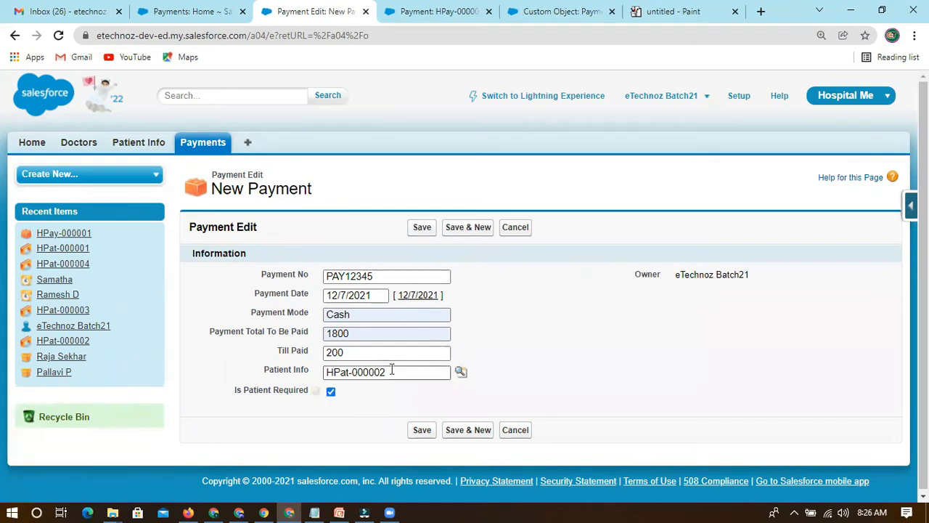
{"action": "left_click_drag", "start_coordinate": [391, 373], "coordinate": [306, 359]}
{"action": "key", "text": "BackSpace"}
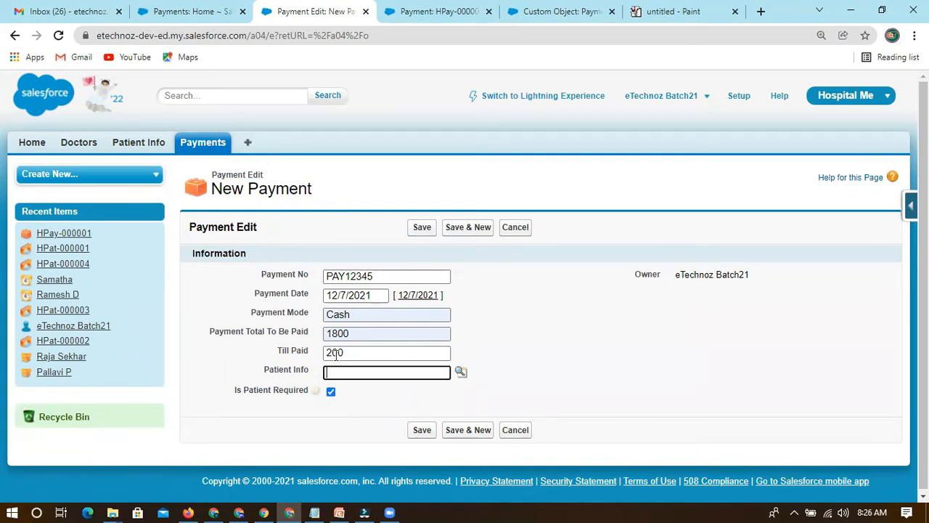
{"action": "left_click", "coordinate": [236, 347]}
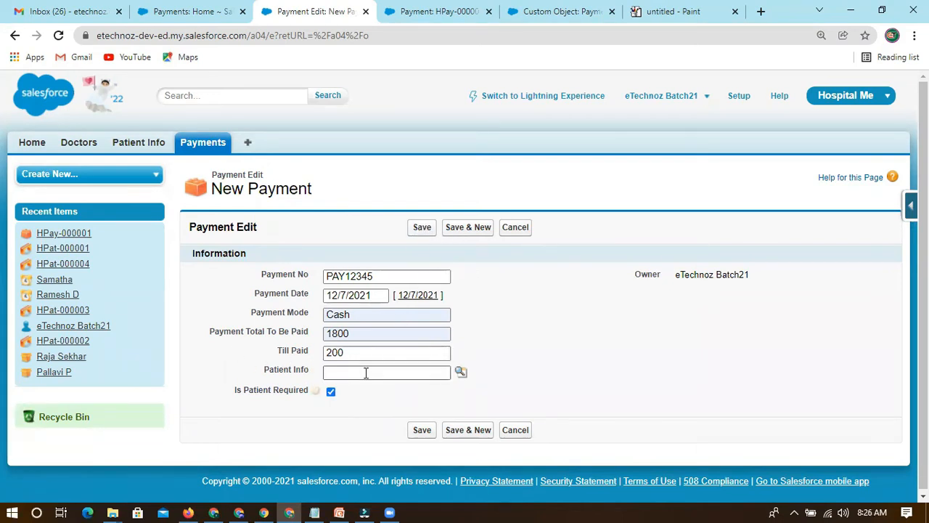
{"action": "left_click", "coordinate": [422, 228]}
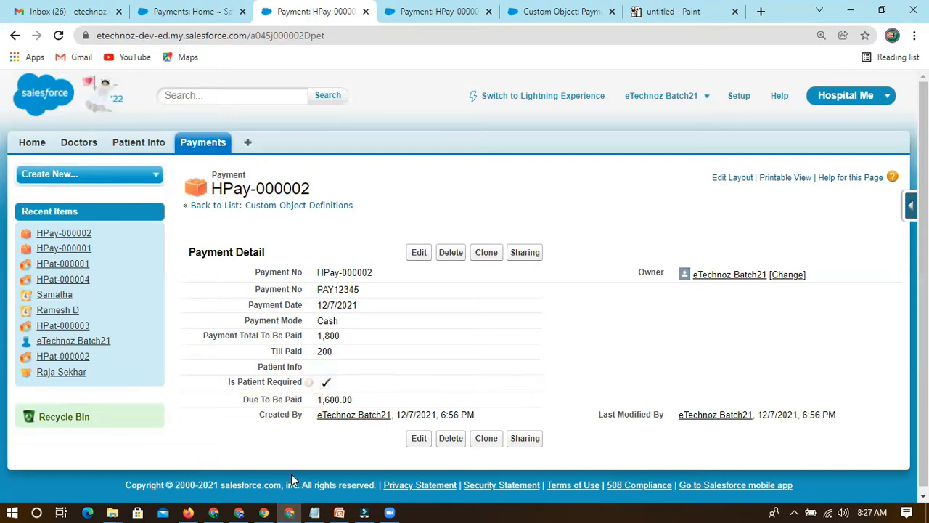
Switch to the Notepad notes and extend the MD line to read "Always required/Manatory", with a new line below it.
{"action": "left_click", "coordinate": [314, 513]}
{"action": "left_click", "coordinate": [251, 294]}
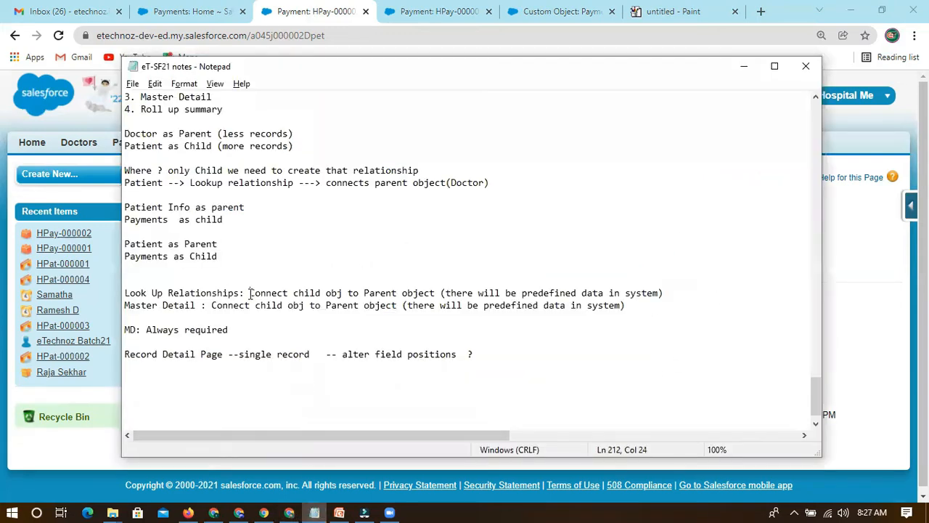
{"action": "left_click", "coordinate": [168, 332]}
{"action": "left_click_drag", "start_coordinate": [146, 330], "coordinate": [235, 326]}
{"action": "left_click", "coordinate": [243, 328]}
{"action": "left_click", "coordinate": [234, 329]}
{"action": "key", "text": "BackSpace"}
{"action": "key", "text": "BackSpace"}
{"action": "type", "text": "d"}
{"action": "key", "text": "BackSpace"}
{"action": "type", "text": "d/Manaro"}
{"action": "key", "text": "BackSpace"}
{"action": "type", "text": "tory"}
{"action": "key", "text": "Return"}
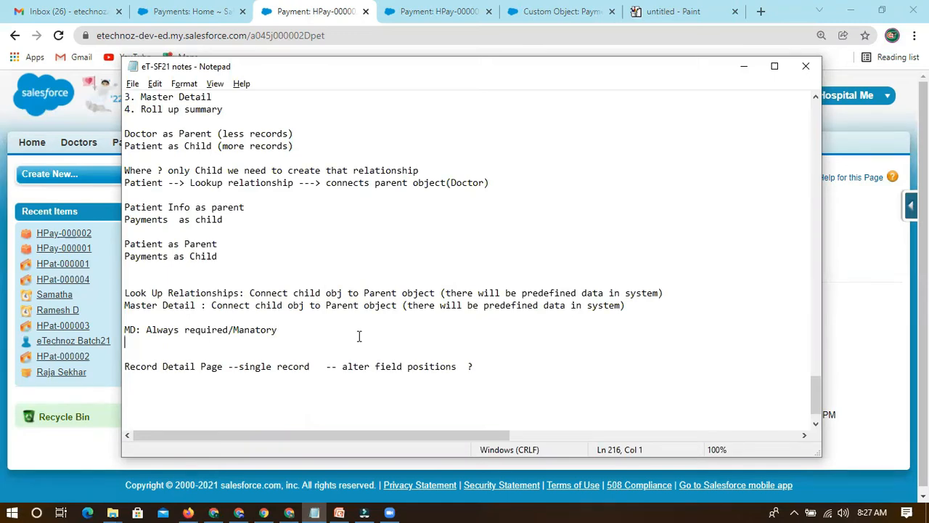
Move "Always required/Manatory" below the MD heading as item 1 and start an empty item 2.
{"action": "left_click_drag", "start_coordinate": [146, 330], "coordinate": [283, 330]}
{"action": "left_click", "coordinate": [282, 329]}
{"action": "key", "text": "Return"}
{"action": "type", "text": "1. Always required/Manatory"}
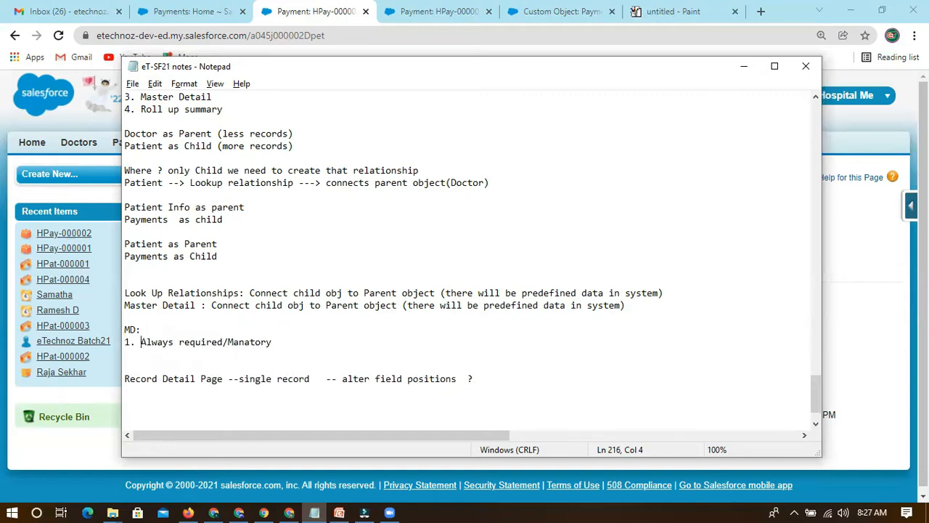
{"action": "left_click", "coordinate": [230, 332]}
{"action": "key", "text": "Return"}
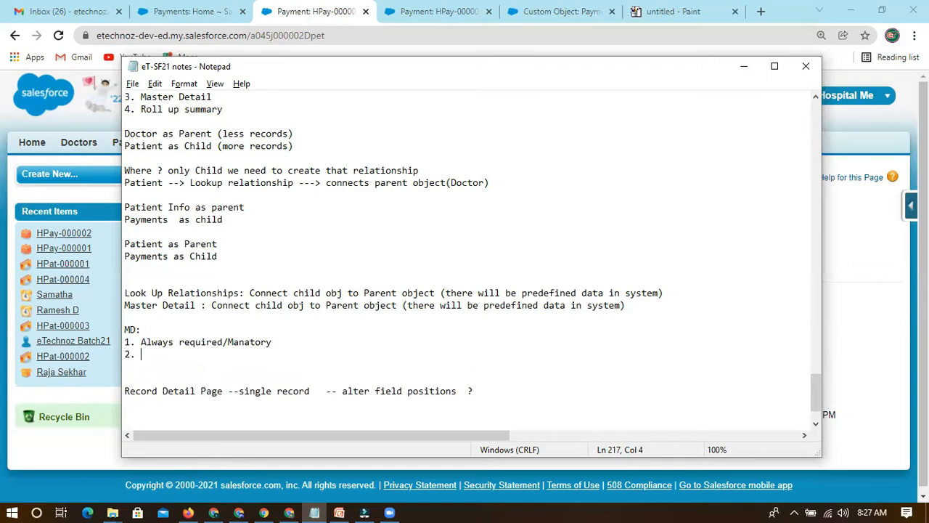
Highlight the MD heading in the notes, then switch back to the payment record in Salesforce.
{"action": "left_click_drag", "start_coordinate": [123, 330], "coordinate": [140, 330]}
{"action": "left_click", "coordinate": [147, 330]}
{"action": "left_click", "coordinate": [145, 355]}
{"action": "key", "text": "alt+Tab"}
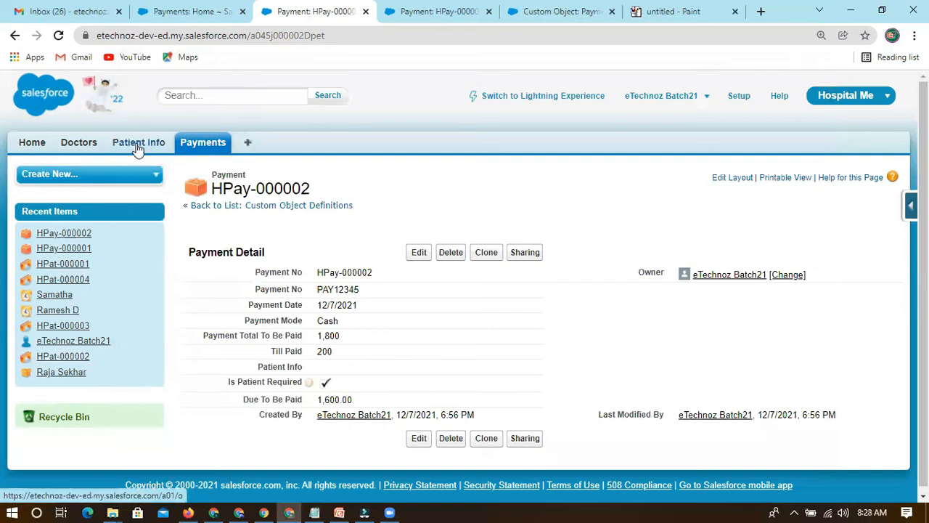
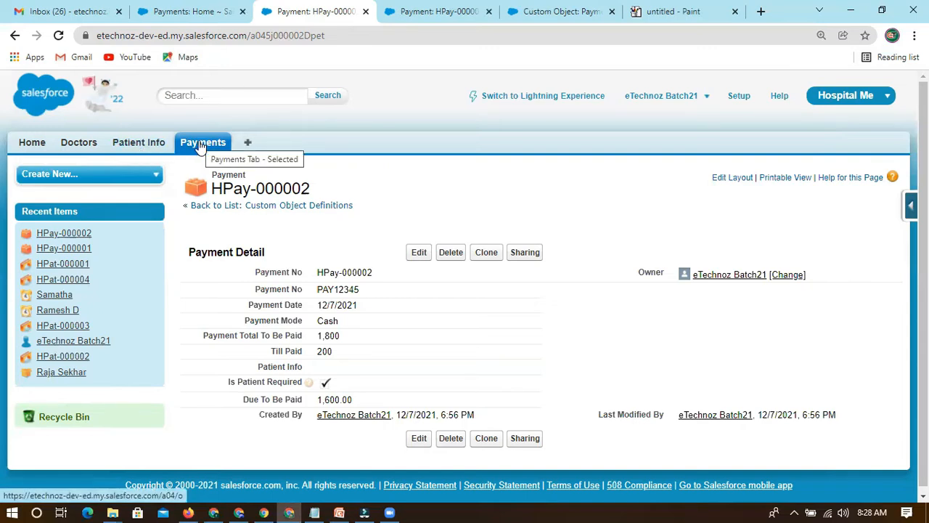
Switch to the Notepad notes and complete MD item 2 as "Roll Up Summary will work only to master detail relationship".
{"action": "key", "text": "alt+Tab"}
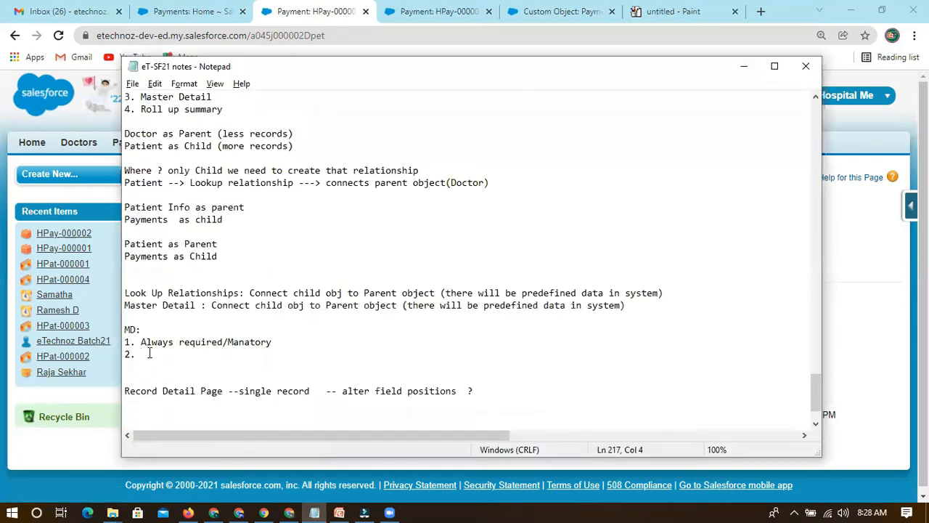
{"action": "type", "text": "Roll Up Summary will "}
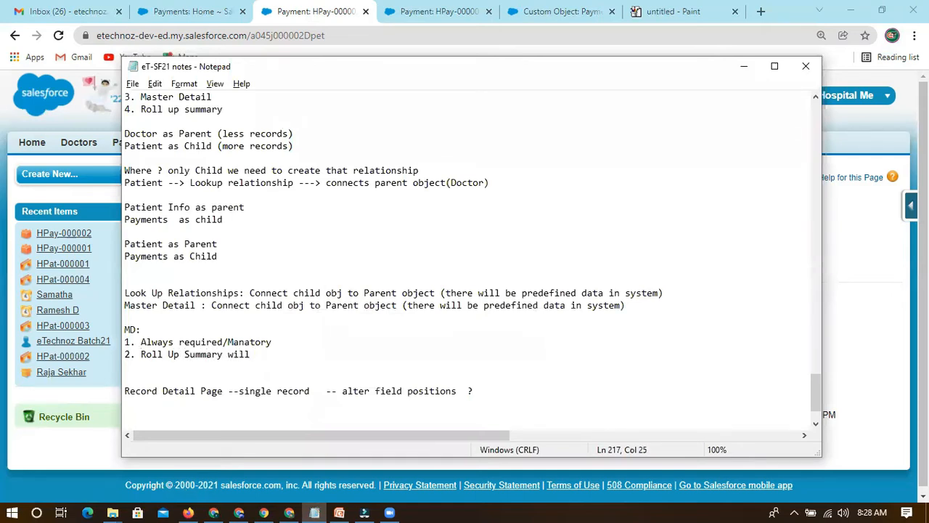
{"action": "type", "text": "work"}
{"action": "type", "text": "nly to master detail relationas"}
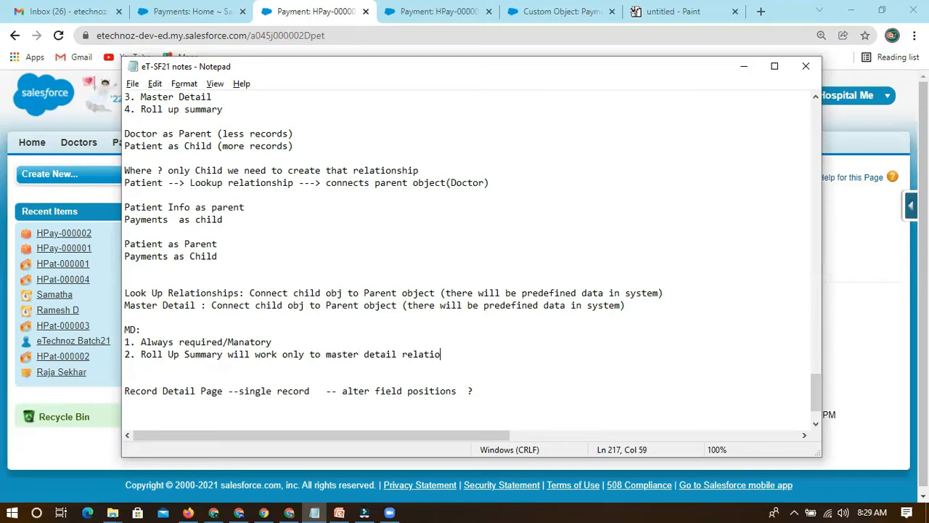
{"action": "key", "text": "BackSpace"}
{"action": "key", "text": "BackSpace"}
{"action": "type", "text": "ship"}
Review MD items 1 and 2, highlighting the always-required rule and the Roll Up Summary statement.
{"action": "left_click_drag", "start_coordinate": [228, 356], "coordinate": [472, 355]}
{"action": "left_click", "coordinate": [293, 356]}
{"action": "left_click", "coordinate": [473, 355]}
{"action": "left_click_drag", "start_coordinate": [141, 341], "coordinate": [279, 343]}
{"action": "left_click", "coordinate": [280, 342]}
{"action": "left_click_drag", "start_coordinate": [142, 355], "coordinate": [224, 355]}
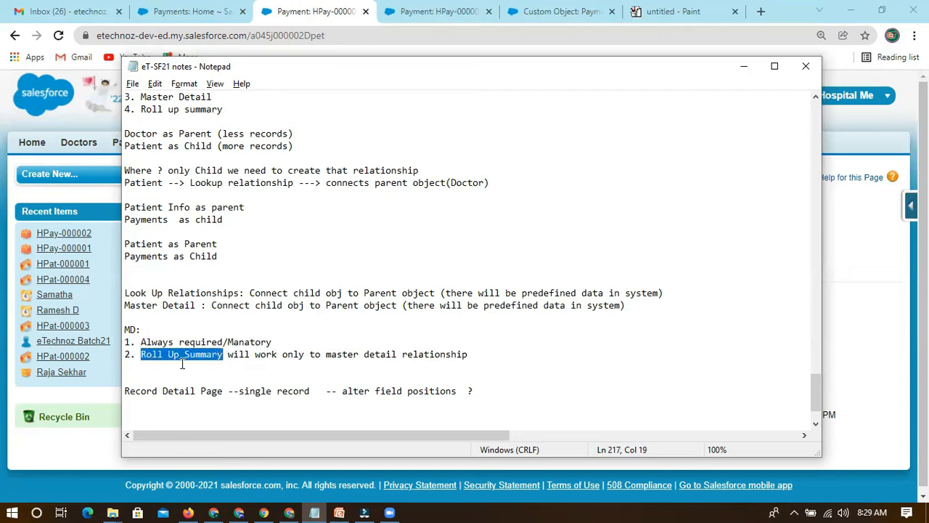
{"action": "left_click", "coordinate": [182, 363]}
{"action": "left_click_drag", "start_coordinate": [148, 355], "coordinate": [208, 355]}
{"action": "left_click", "coordinate": [161, 355]}
{"action": "left_click_drag", "start_coordinate": [141, 356], "coordinate": [479, 355]}
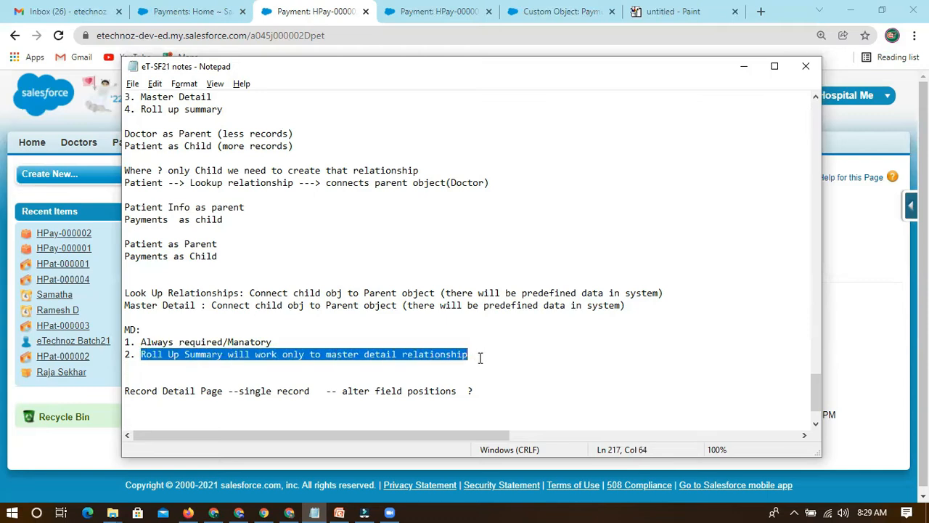
Add an opening parenthesis at the end of MD item 2.
{"action": "left_click", "coordinate": [143, 329]}
{"action": "left_click", "coordinate": [153, 354]}
{"action": "left_click", "coordinate": [492, 357]}
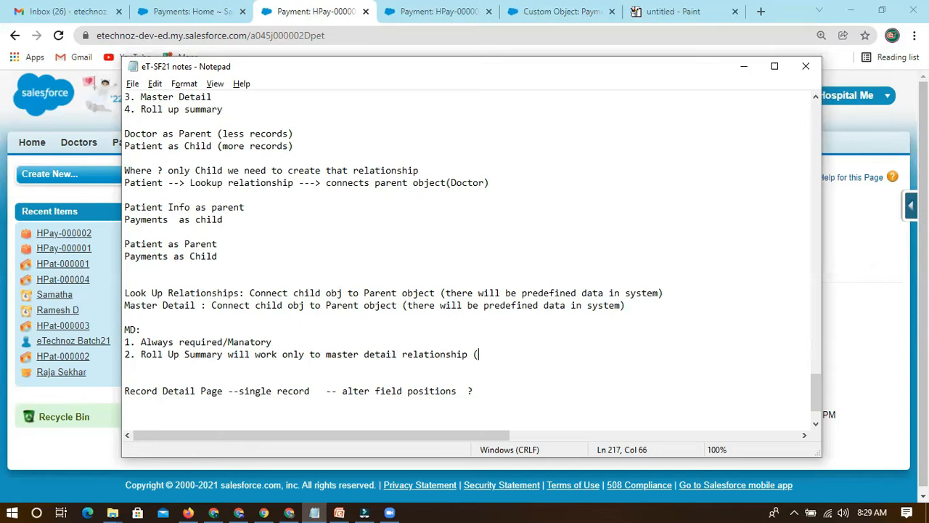
Examine the Master Detail definition and the parent and child example lines for Doctor, Patient and Payments.
{"action": "left_click_drag", "start_coordinate": [126, 306], "coordinate": [169, 305]}
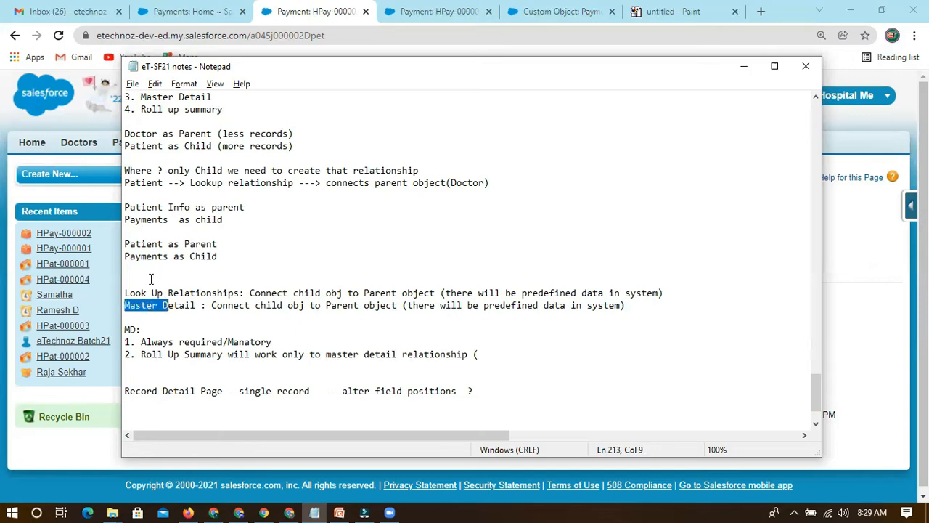
{"action": "left_click_drag", "start_coordinate": [125, 256], "coordinate": [169, 256]}
{"action": "double_click", "coordinate": [154, 257]}
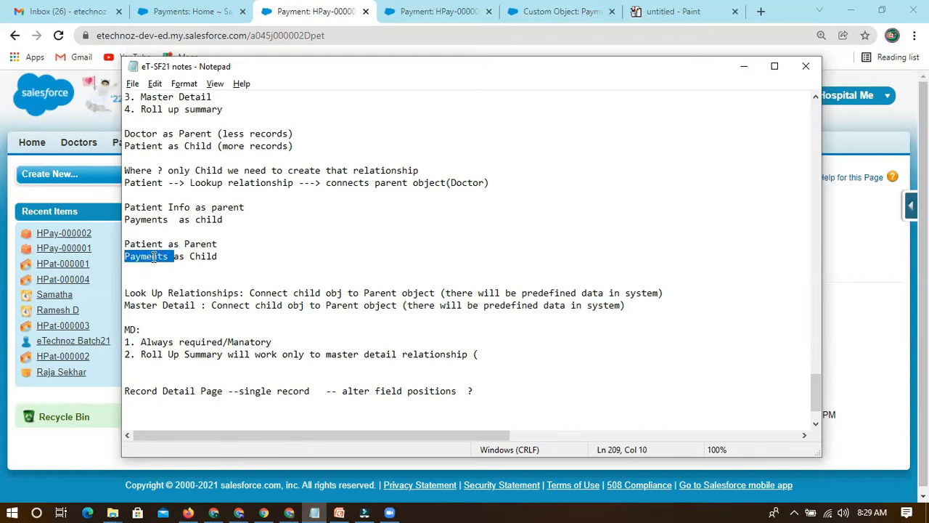
{"action": "left_click_drag", "start_coordinate": [126, 244], "coordinate": [166, 240]}
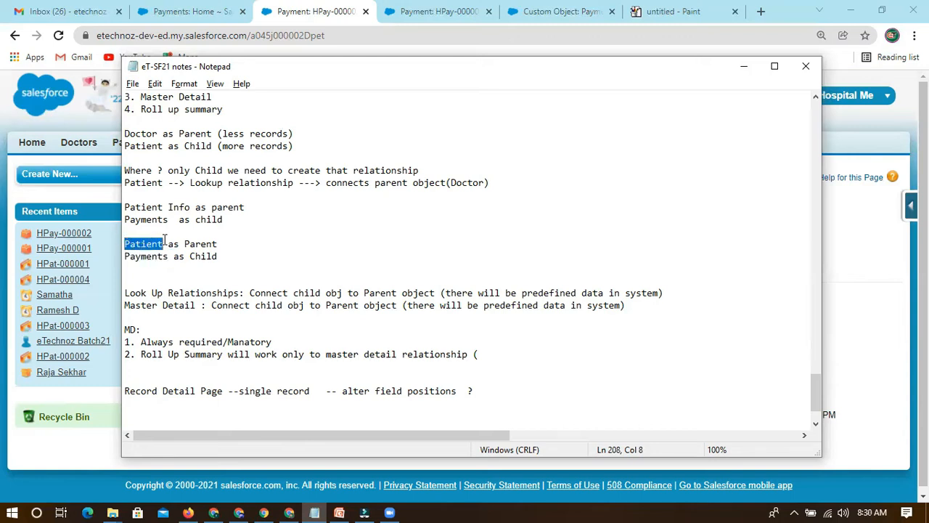
{"action": "scroll", "coordinate": [158, 216], "scroll_direction": "up", "scroll_amount": 2}
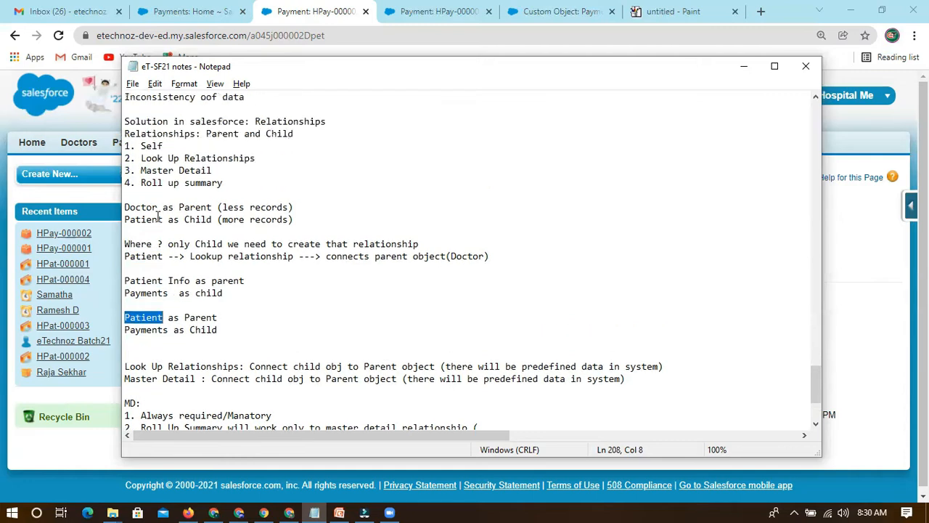
{"action": "left_click_drag", "start_coordinate": [125, 256], "coordinate": [156, 257]}
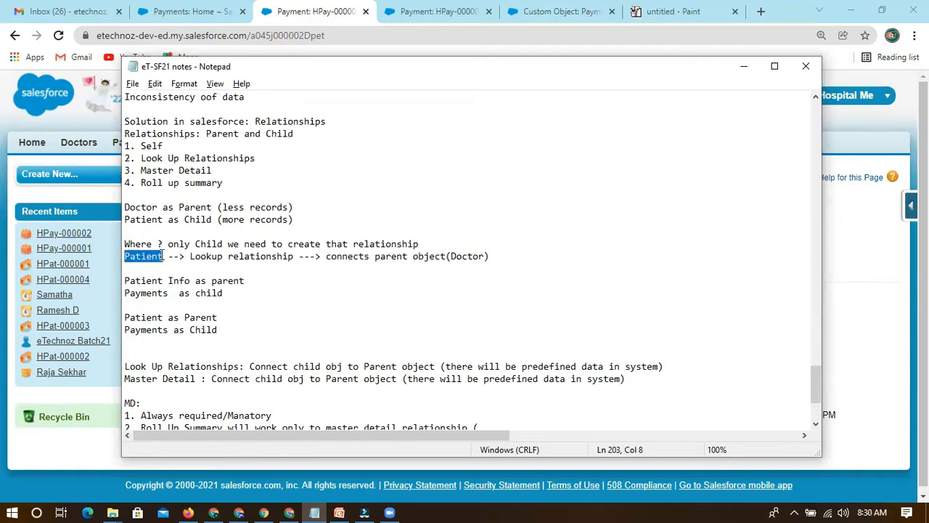
{"action": "left_click", "coordinate": [139, 219]}
{"action": "left_click_drag", "start_coordinate": [125, 219], "coordinate": [161, 218]}
{"action": "left_click", "coordinate": [125, 219]}
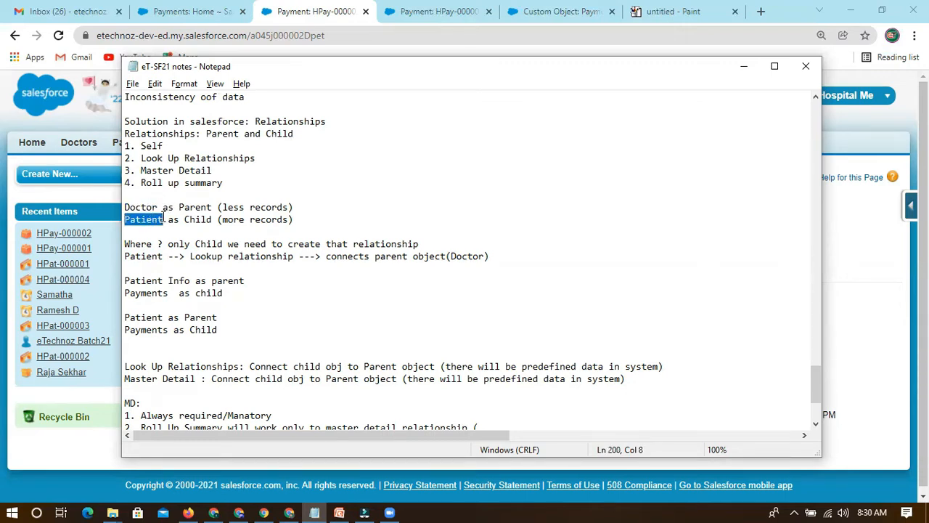
{"action": "left_click", "coordinate": [135, 220]}
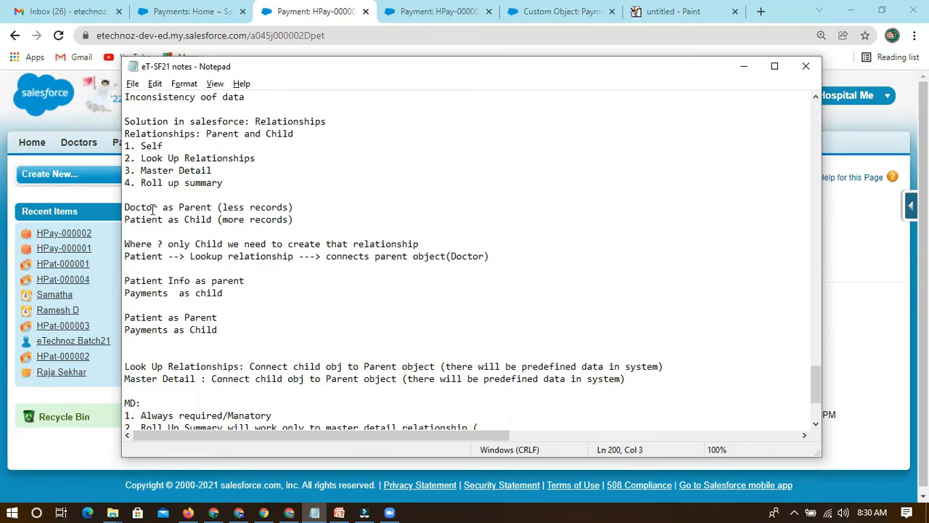
{"action": "scroll", "coordinate": [250, 340], "scroll_direction": "down", "scroll_amount": 4}
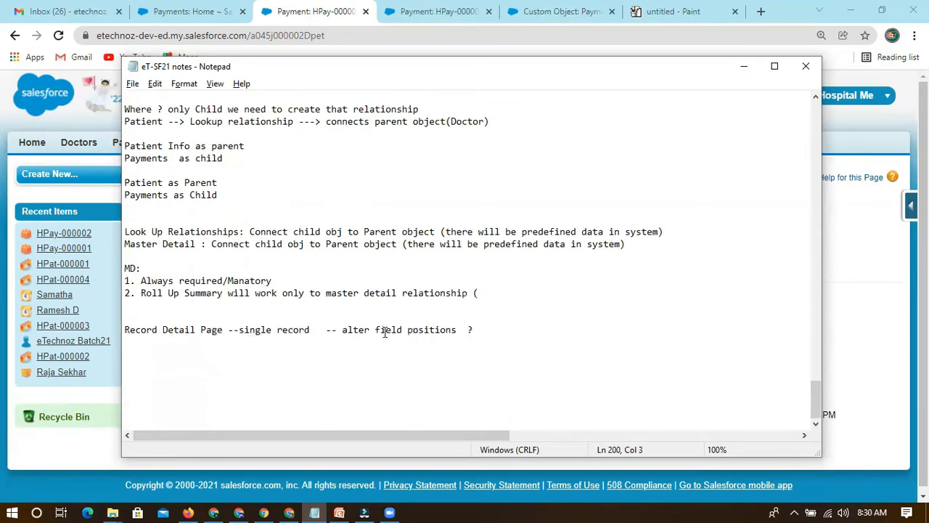
{"action": "scroll", "coordinate": [436, 254], "scroll_direction": "up", "scroll_amount": 1}
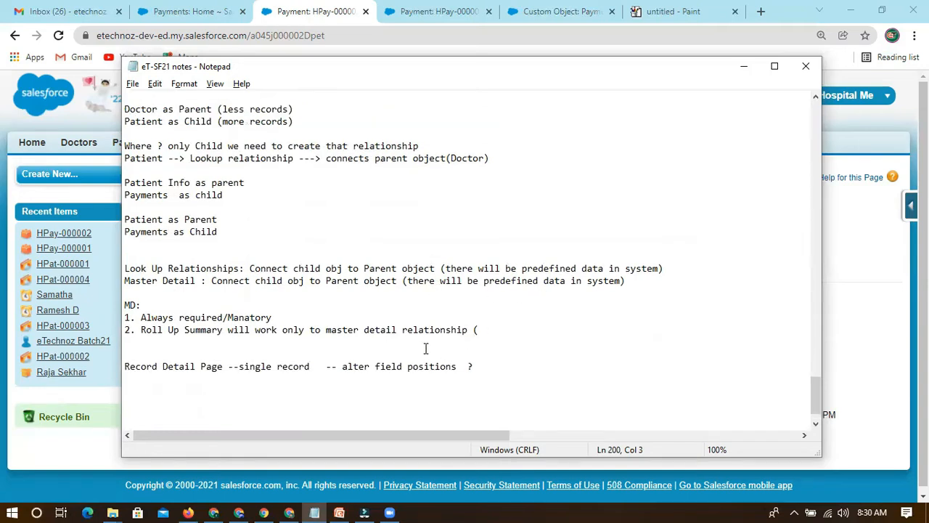
List "Count, Min, Max, " inside the parenthesis of MD item 2 and close the parenthesis.
{"action": "left_click", "coordinate": [482, 330]}
{"action": "type", "text": "o"}
{"action": "key", "text": "BackSpace"}
{"action": "type", "text": "Count, Min"}
{"action": "key", "text": "BackSpace"}
{"action": "type", "text": ", Max,"}
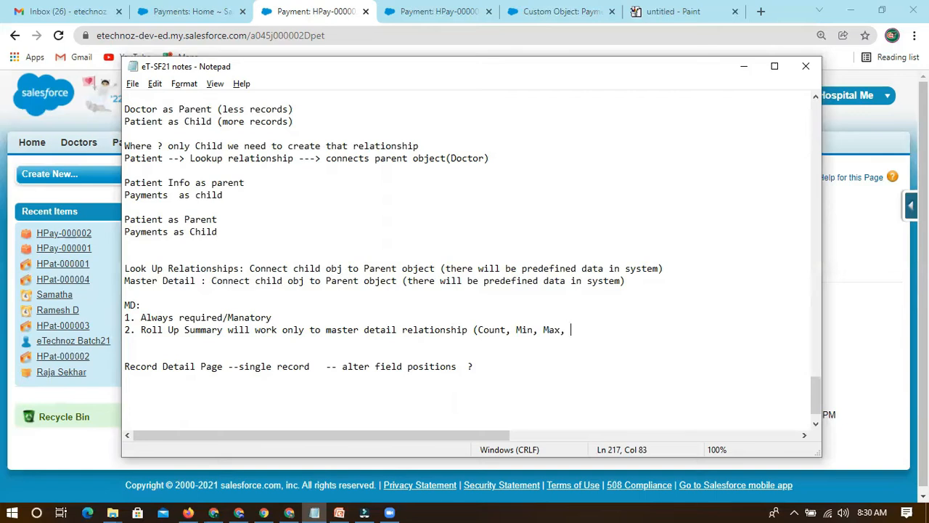
{"action": "key", "text": "BackSpace"}
{"action": "key", "text": "BackSpace"}
{"action": "type", "text": ")"}
Add item 3, "We can create only 2 MD", on the line below the Roll Up Summary item.
{"action": "left_click", "coordinate": [131, 305]}
{"action": "double_click", "coordinate": [132, 305]}
{"action": "left_click", "coordinate": [155, 305]}
{"action": "left_click_drag", "start_coordinate": [142, 329], "coordinate": [222, 330]}
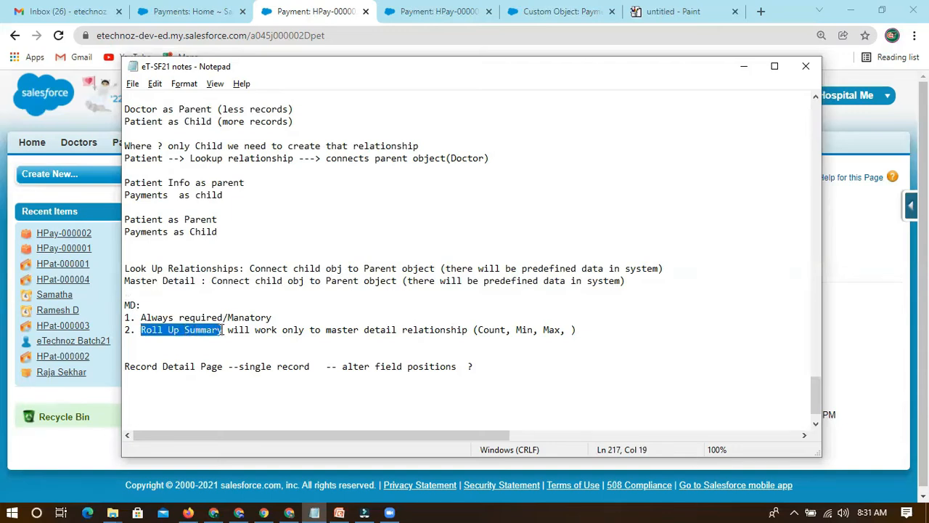
{"action": "left_click", "coordinate": [134, 339]}
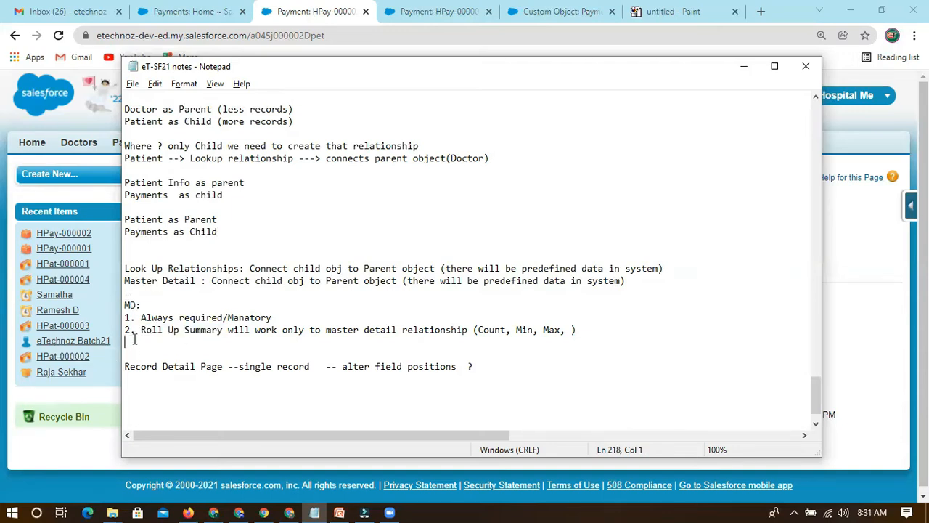
{"action": "type", "text": "3. We can create only 2 MD"}
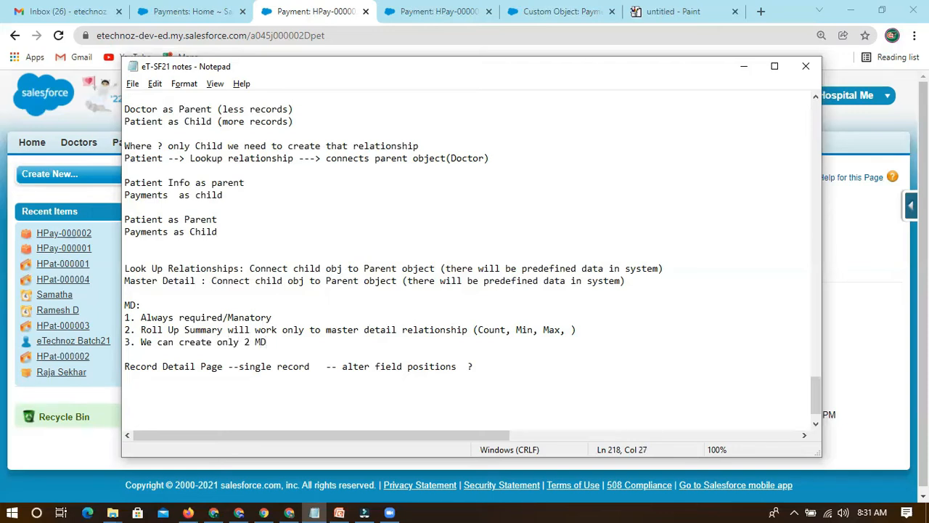
Insert an empty item 3 below the Roll Up Summary item and renumber "We can create only 2 MD" as 4.
{"action": "left_click", "coordinate": [587, 329]}
{"action": "key", "text": "Return"}
{"action": "type", "text": "3."}
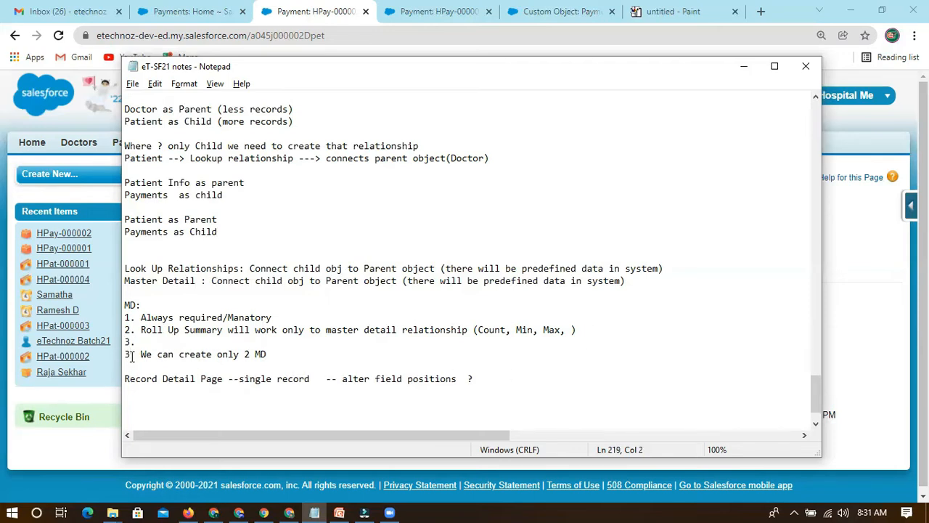
{"action": "key", "text": "BackSpace"}
{"action": "type", "text": "4"}
Compare the "Always required/Manatory" item with the Look Up Relationships line by highlighting them.
{"action": "left_click", "coordinate": [193, 354]}
{"action": "left_click_drag", "start_coordinate": [141, 317], "coordinate": [284, 318]}
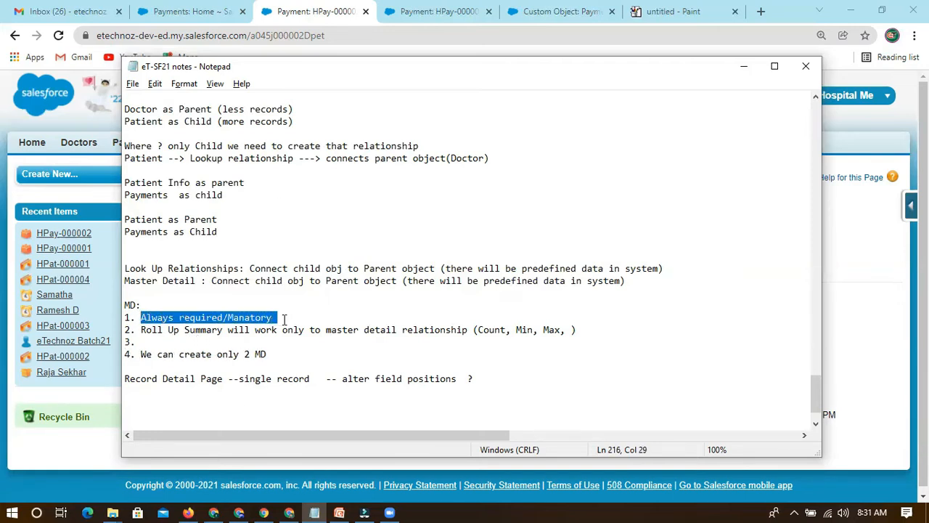
{"action": "left_click_drag", "start_coordinate": [129, 269], "coordinate": [164, 269]}
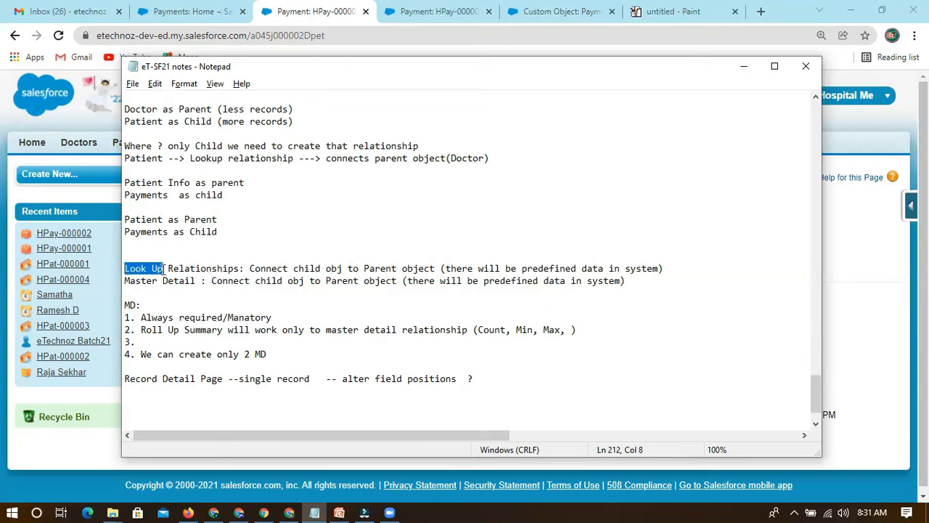
{"action": "left_click_drag", "start_coordinate": [141, 317], "coordinate": [279, 319]}
{"action": "left_click", "coordinate": [281, 317]}
{"action": "left_click", "coordinate": [167, 341]}
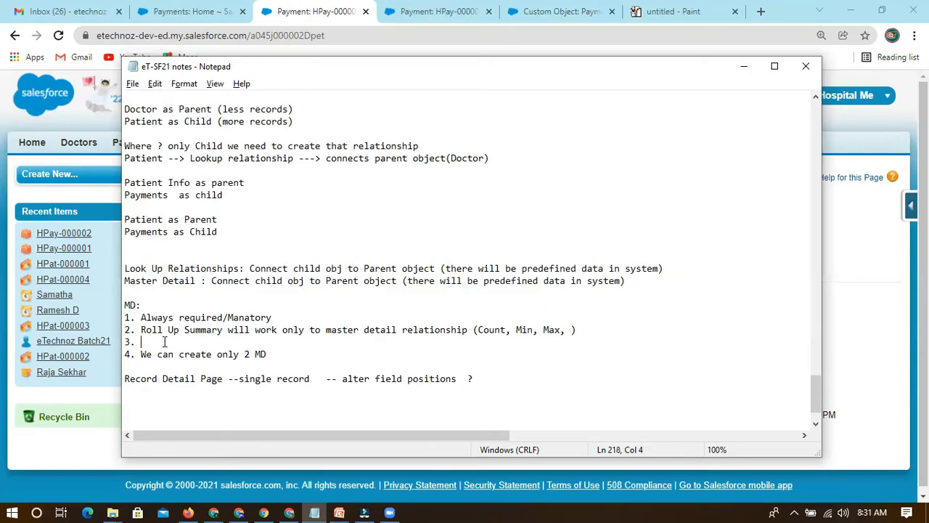
Add "Sum" as the last function in the parenthesized list of the Roll Up Summary item.
{"action": "left_click_drag", "start_coordinate": [143, 329], "coordinate": [224, 330]}
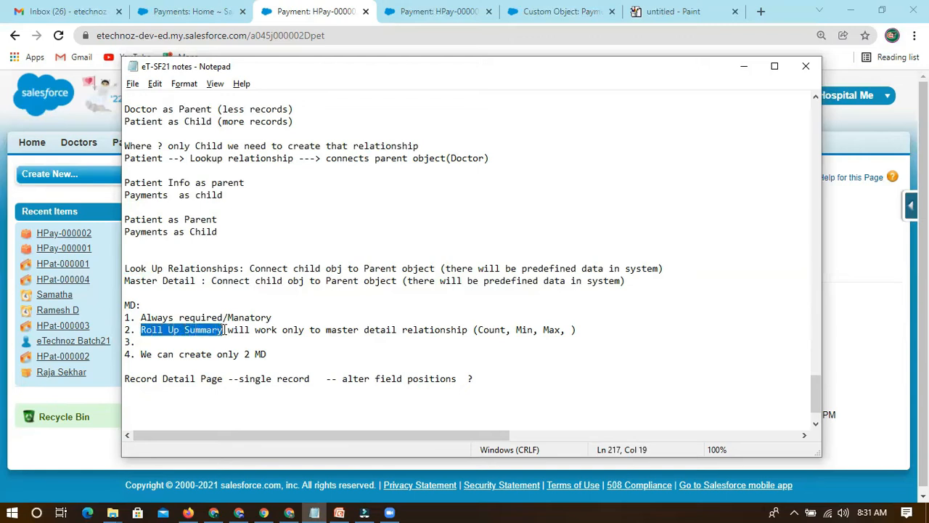
{"action": "left_click", "coordinate": [570, 330]}
{"action": "type", "text": "Sum"}
Examine the roll-up function list, the MD heading and the Patient as Parent and Payments as Child lines.
{"action": "left_click_drag", "start_coordinate": [596, 329], "coordinate": [474, 333]}
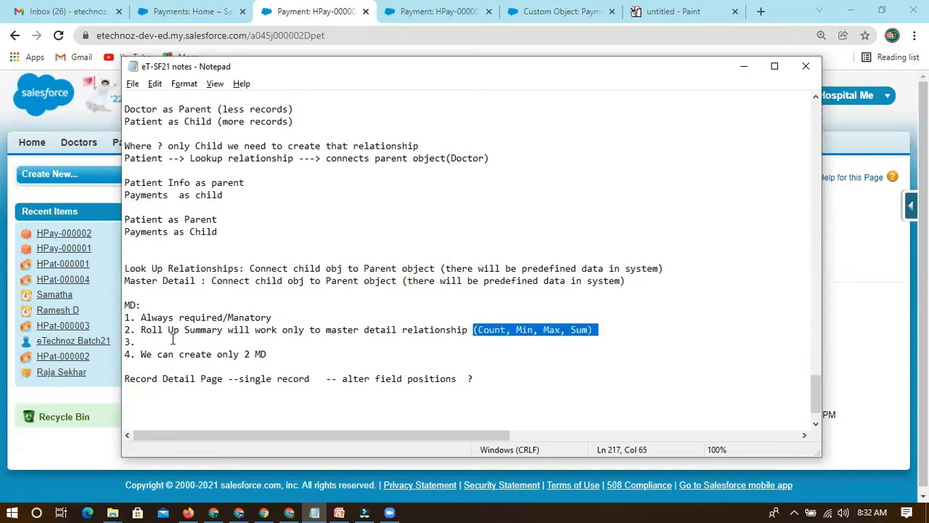
{"action": "left_click_drag", "start_coordinate": [125, 306], "coordinate": [135, 305]}
{"action": "left_click", "coordinate": [148, 306]}
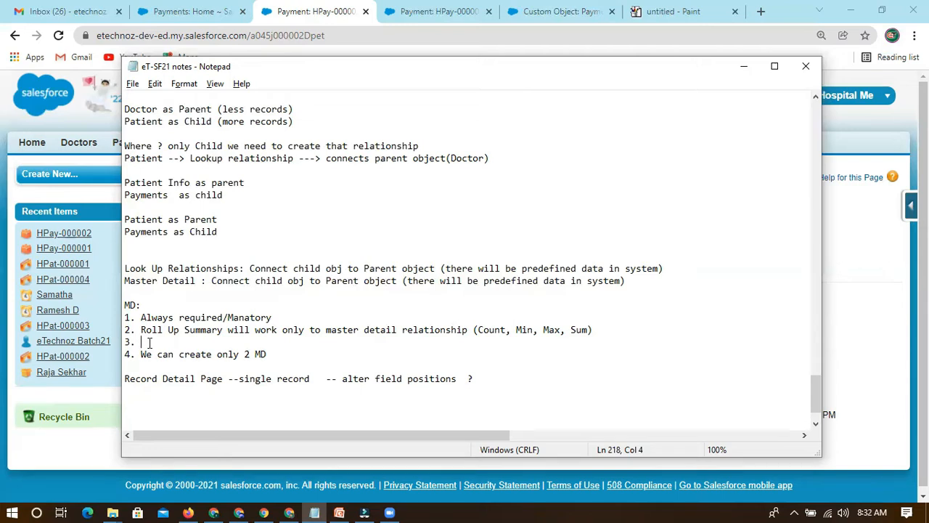
{"action": "left_click_drag", "start_coordinate": [125, 219], "coordinate": [164, 221]}
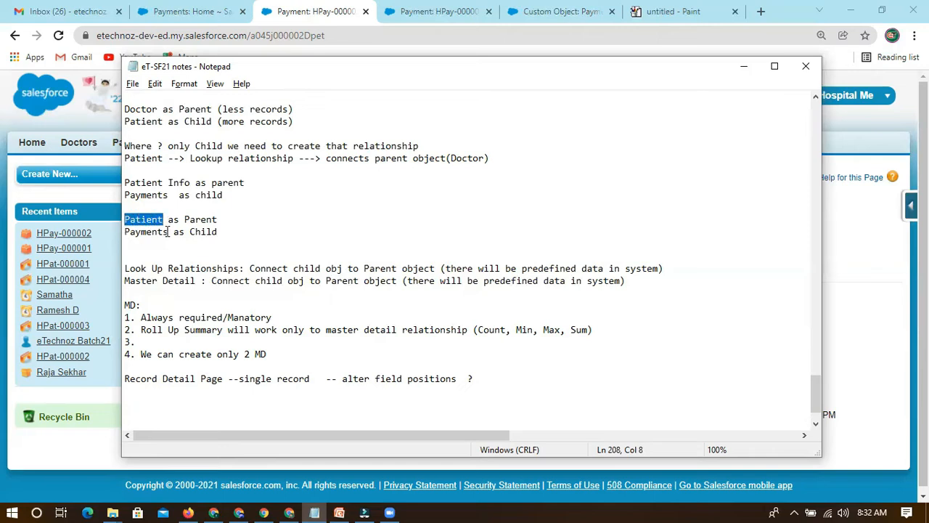
{"action": "left_click_drag", "start_coordinate": [129, 220], "coordinate": [170, 231]}
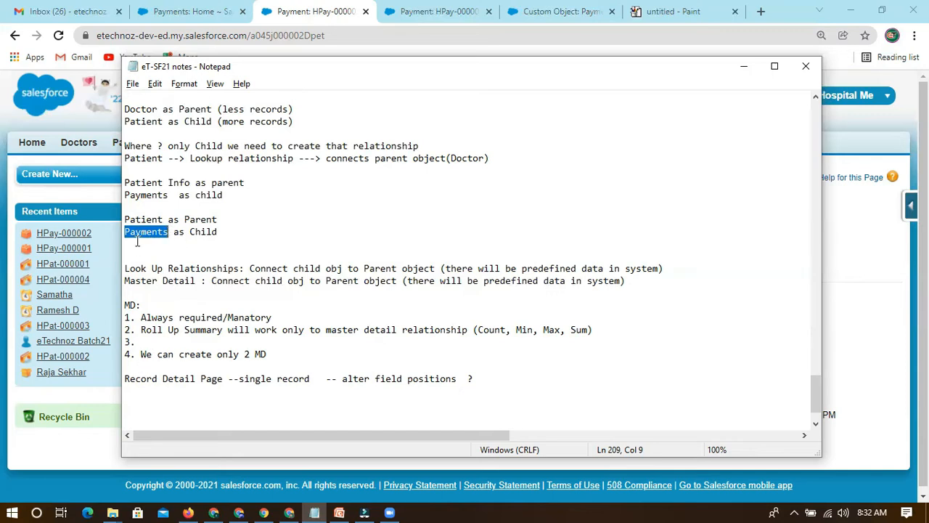
{"action": "double_click", "coordinate": [132, 305]}
{"action": "left_click", "coordinate": [155, 339]}
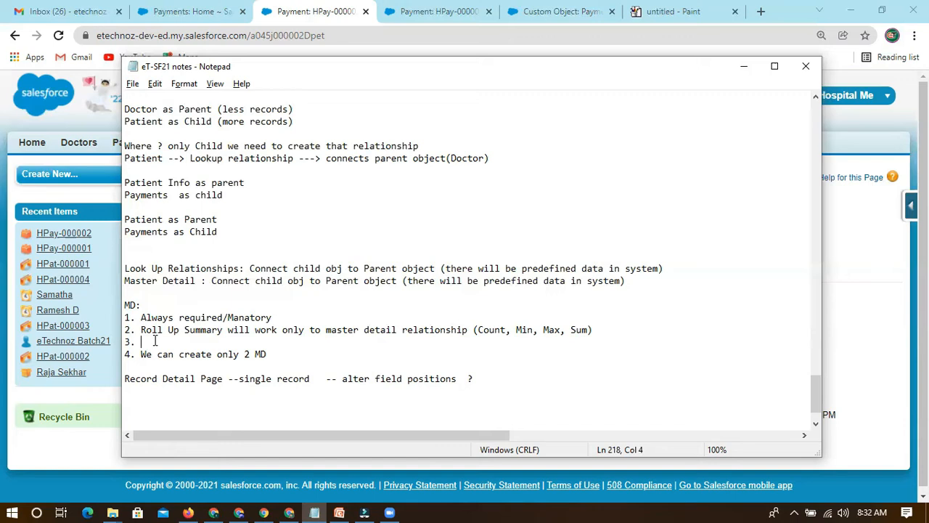
{"action": "left_click_drag", "start_coordinate": [125, 219], "coordinate": [169, 231]}
{"action": "left_click", "coordinate": [146, 341]}
{"action": "left_click_drag", "start_coordinate": [126, 219], "coordinate": [168, 232]}
Fill in MD item 3 as "When parent records deleted then Child records will also gets deleted".
{"action": "left_click", "coordinate": [150, 342]}
{"action": "type", "text": "When parent records deleted the"}
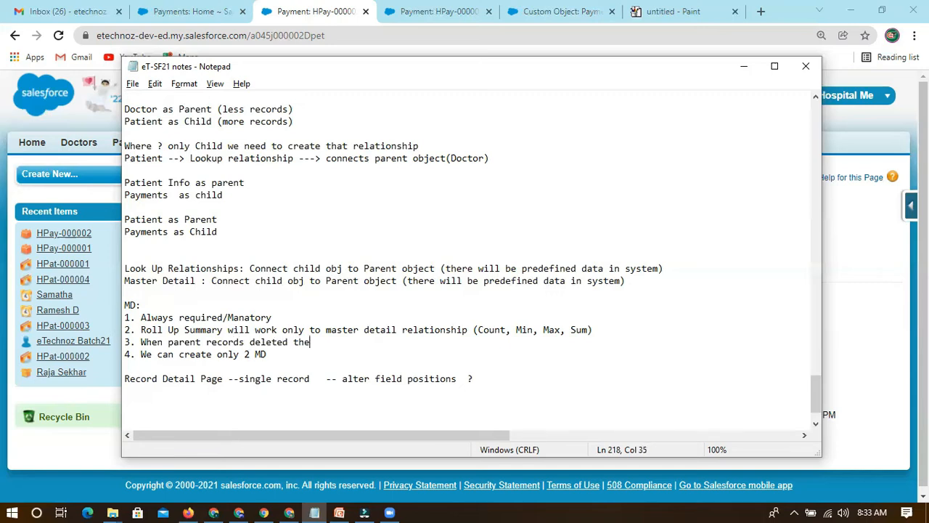
{"action": "type", "text": "n Child records will also gets "}
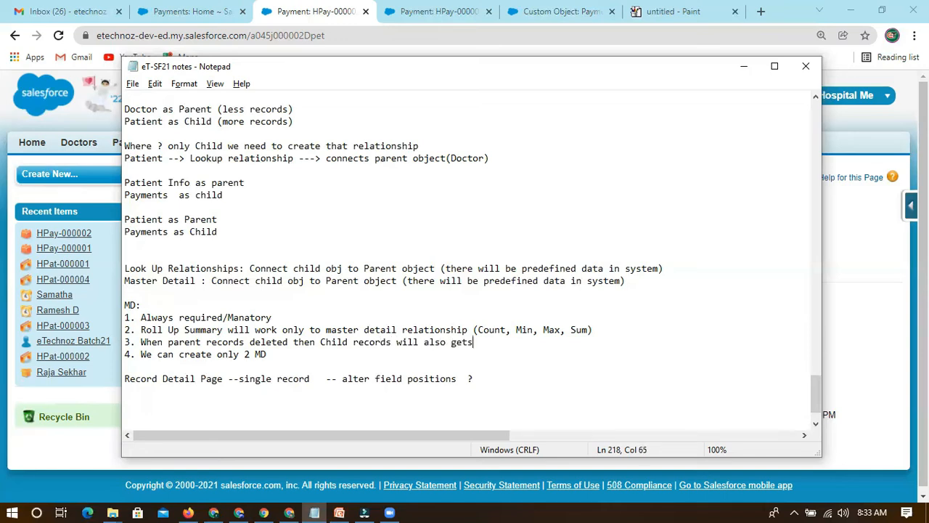
{"action": "type", "text": "deleted"}
Review the item 3 deletion rule against the MD heading and the Patient parent and Payments child example.
{"action": "left_click_drag", "start_coordinate": [167, 341], "coordinate": [287, 347]}
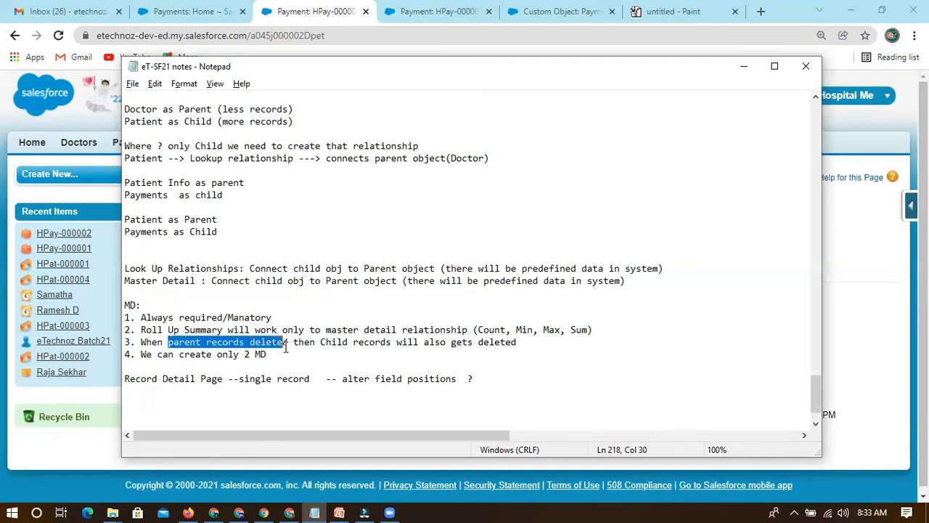
{"action": "left_click_drag", "start_coordinate": [353, 342], "coordinate": [537, 344]}
{"action": "left_click", "coordinate": [539, 344]}
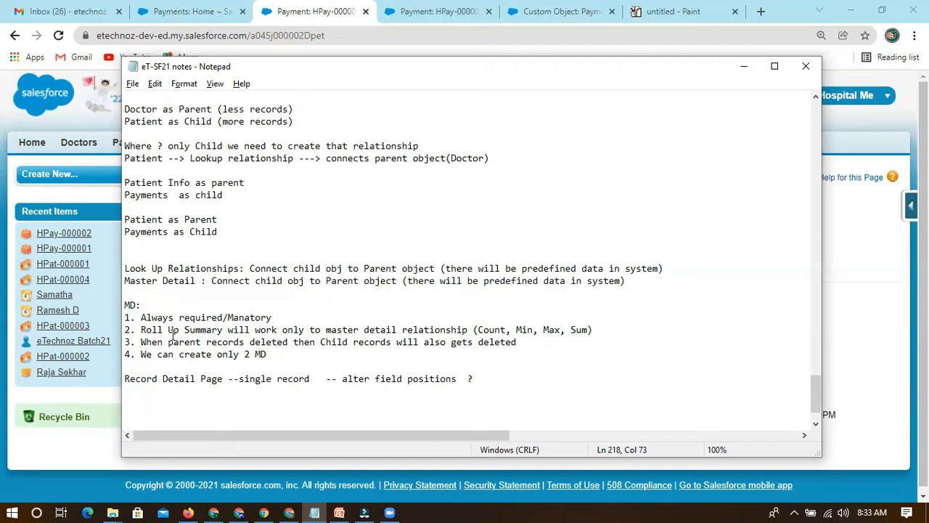
{"action": "left_click_drag", "start_coordinate": [124, 304], "coordinate": [137, 305]}
{"action": "left_click", "coordinate": [148, 306]}
{"action": "left_click_drag", "start_coordinate": [125, 219], "coordinate": [168, 232]}
{"action": "left_click", "coordinate": [142, 219]}
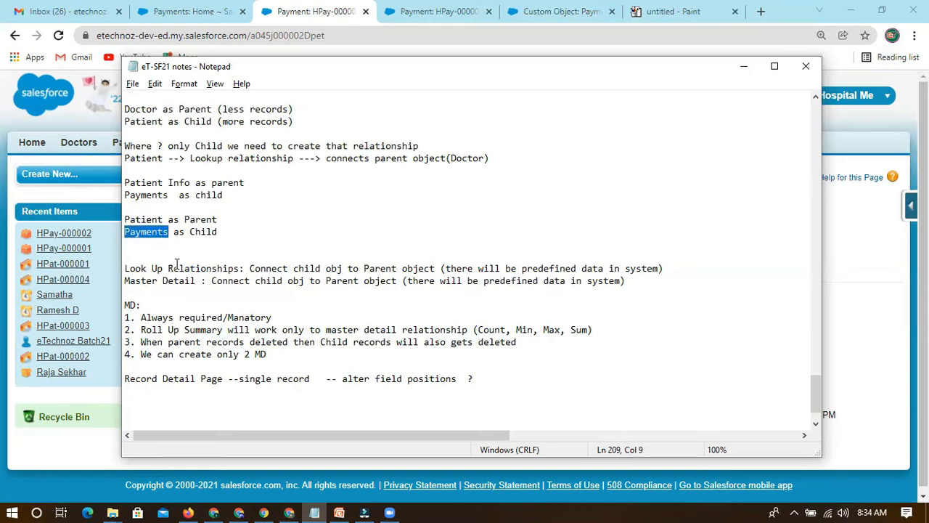
{"action": "double_click", "coordinate": [136, 219]}
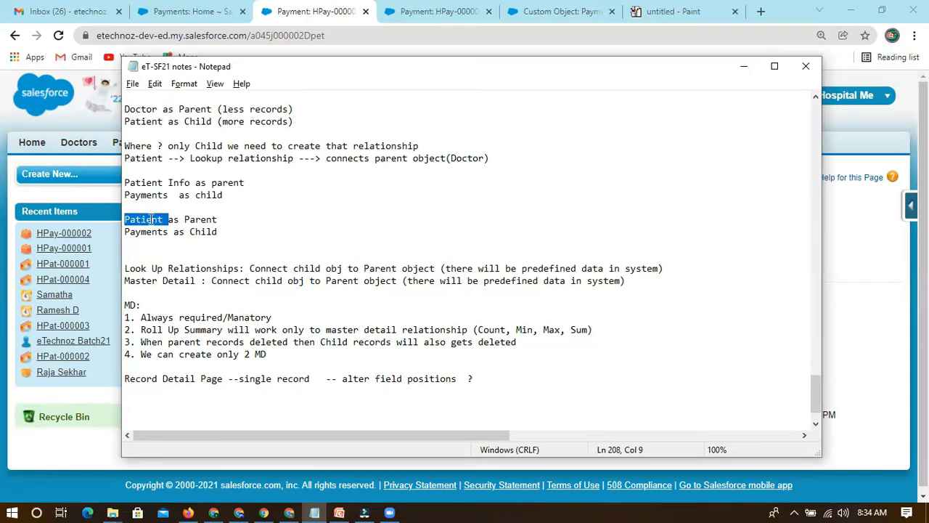
Compare the item 3 deletion rule with the Patient and Payments example lines and the Look Up Relationships definition.
{"action": "left_click_drag", "start_coordinate": [125, 232], "coordinate": [169, 230]}
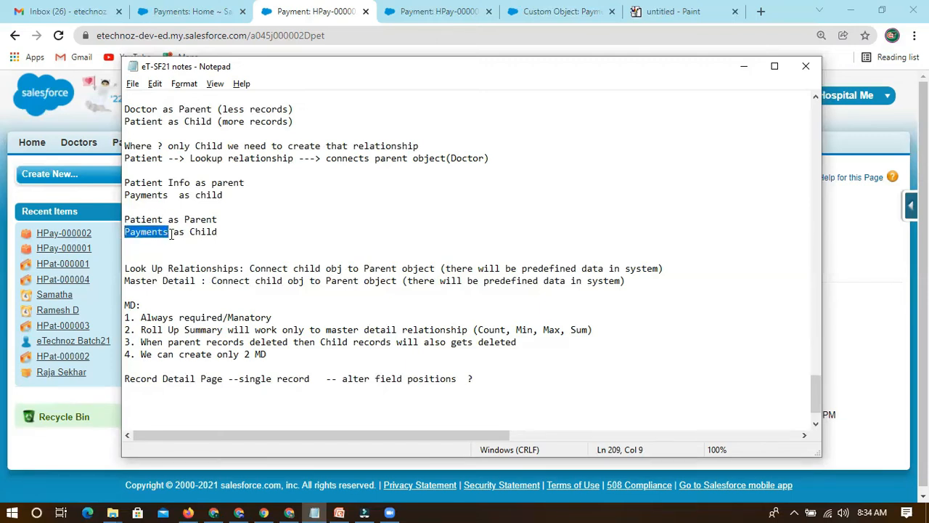
{"action": "left_click", "coordinate": [137, 305]}
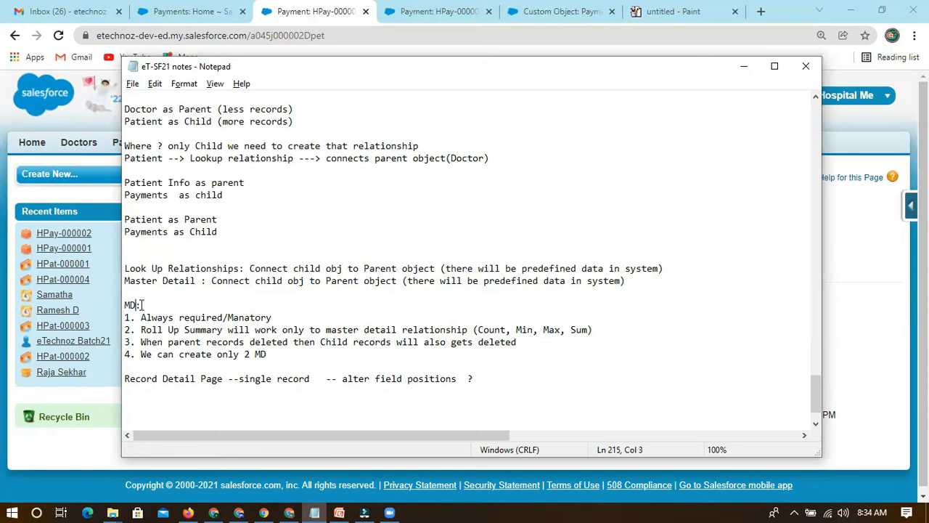
{"action": "mouse_move", "coordinate": [125, 268]}
{"action": "left_mouse_down"}
{"action": "mouse_move", "coordinate": [166, 268]}
{"action": "mouse_move", "coordinate": [126, 270]}
{"action": "left_mouse_up"}
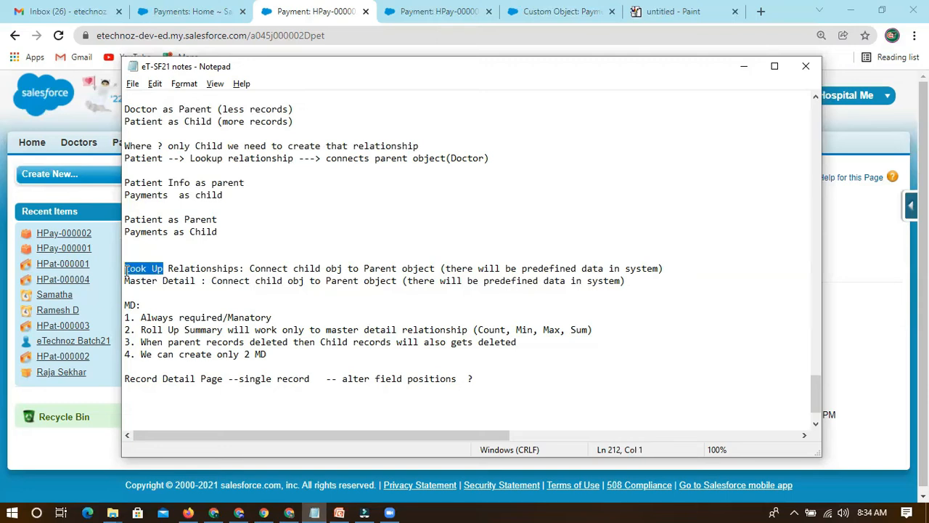
{"action": "left_click_drag", "start_coordinate": [141, 342], "coordinate": [242, 342]}
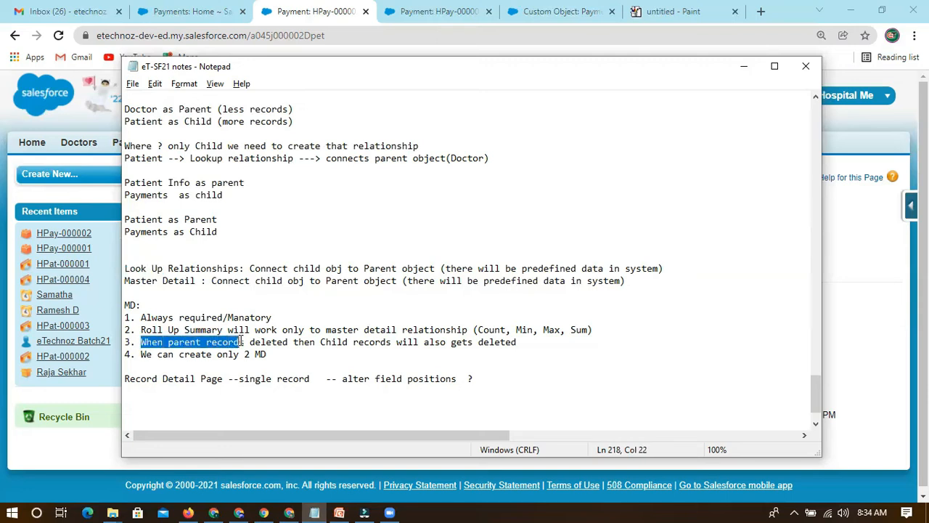
{"action": "left_click_drag", "start_coordinate": [125, 219], "coordinate": [163, 219]}
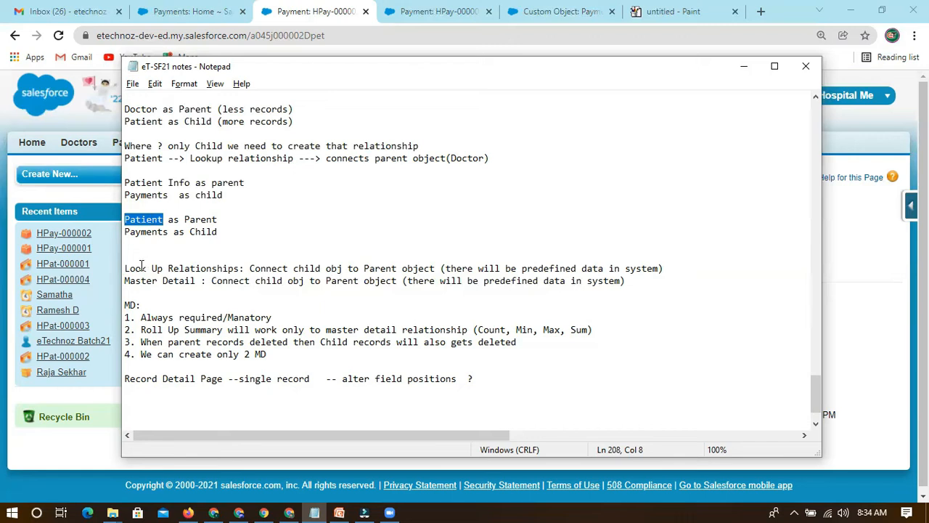
{"action": "left_click_drag", "start_coordinate": [125, 268], "coordinate": [164, 269]}
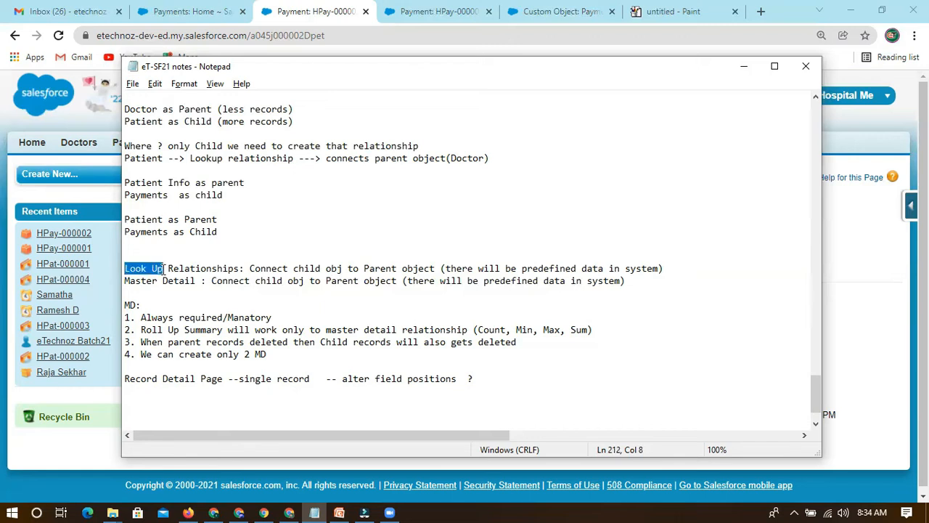
{"action": "left_click_drag", "start_coordinate": [124, 219], "coordinate": [165, 220]}
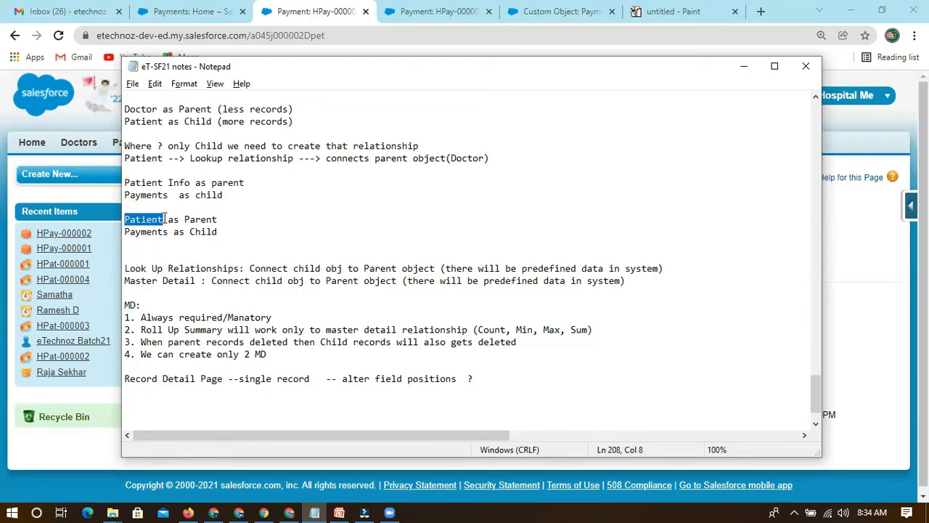
{"action": "left_click", "coordinate": [140, 219]}
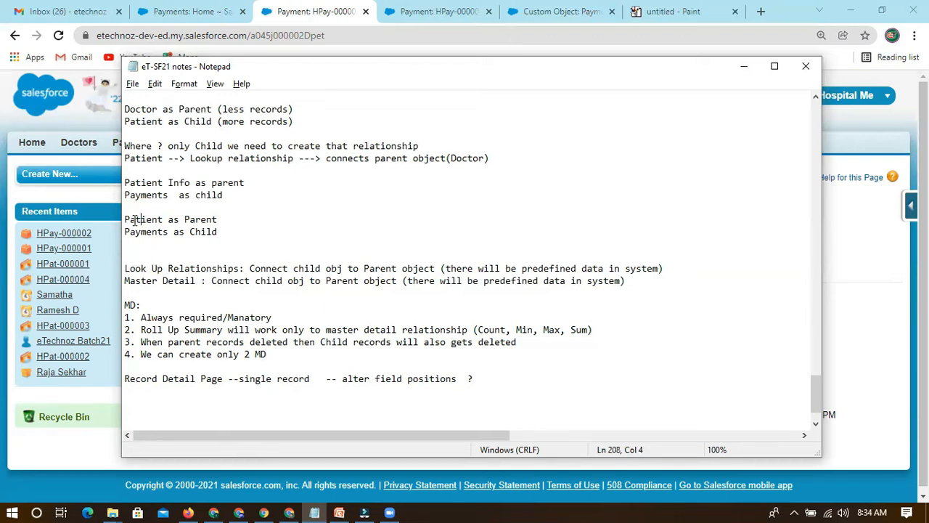
{"action": "left_click_drag", "start_coordinate": [125, 219], "coordinate": [169, 232]}
{"action": "left_click", "coordinate": [127, 232]}
Duplicate the MD heading and its four numbered items directly below the existing MD block.
{"action": "left_click", "coordinate": [147, 366]}
{"action": "key", "text": "Return"}
{"action": "left_click", "coordinate": [206, 268]}
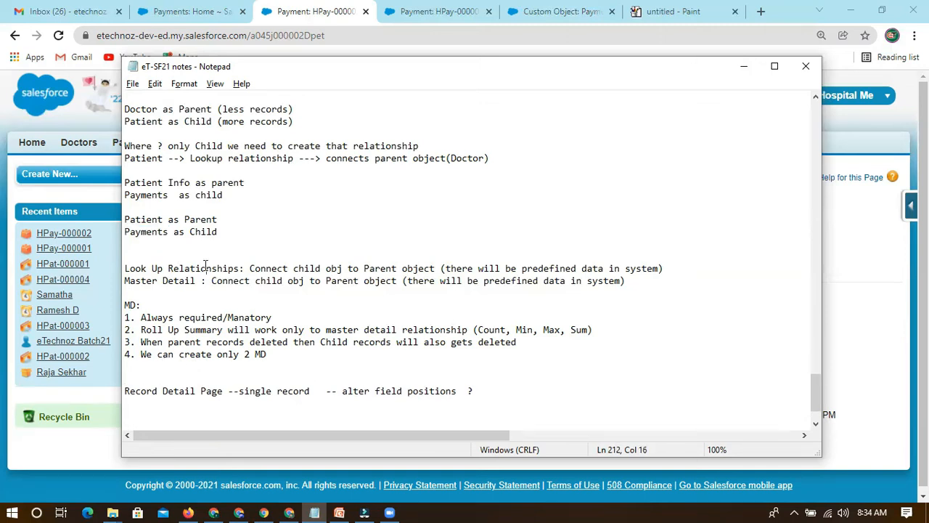
{"action": "left_click_drag", "start_coordinate": [142, 317], "coordinate": [273, 317]}
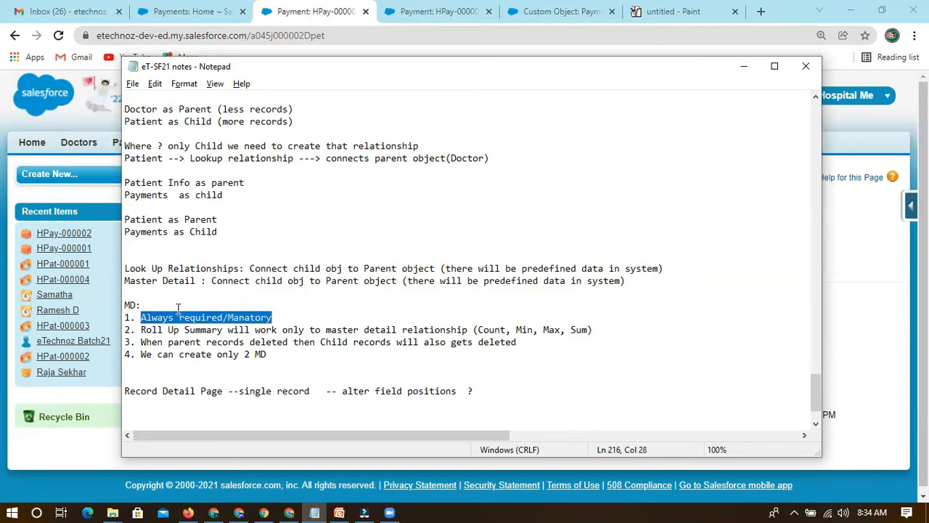
{"action": "left_click", "coordinate": [148, 305]}
{"action": "left_click_drag", "start_coordinate": [125, 305], "coordinate": [463, 367]}
{"action": "key", "text": "ctrl+c"}
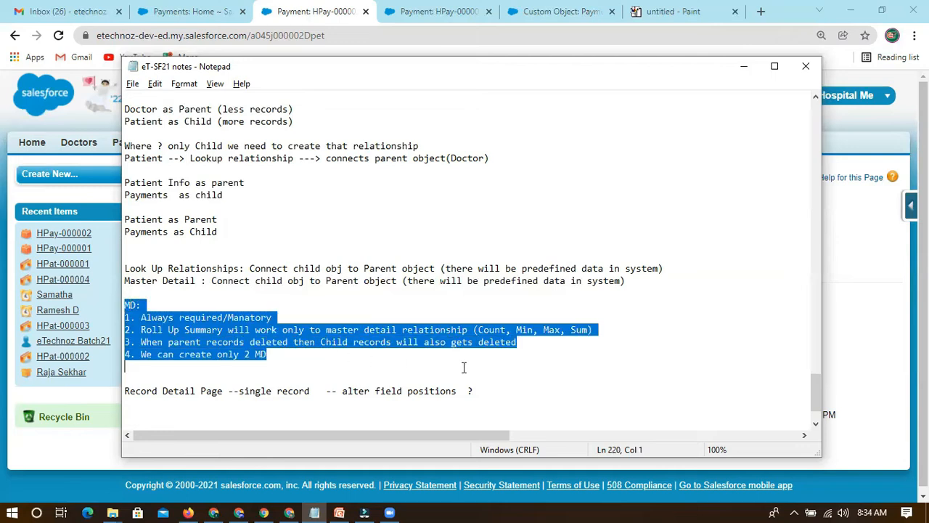
{"action": "left_click", "coordinate": [177, 357]}
{"action": "left_click", "coordinate": [156, 368]}
{"action": "key", "text": "Return"}
{"action": "key", "text": "ctrl+v"}
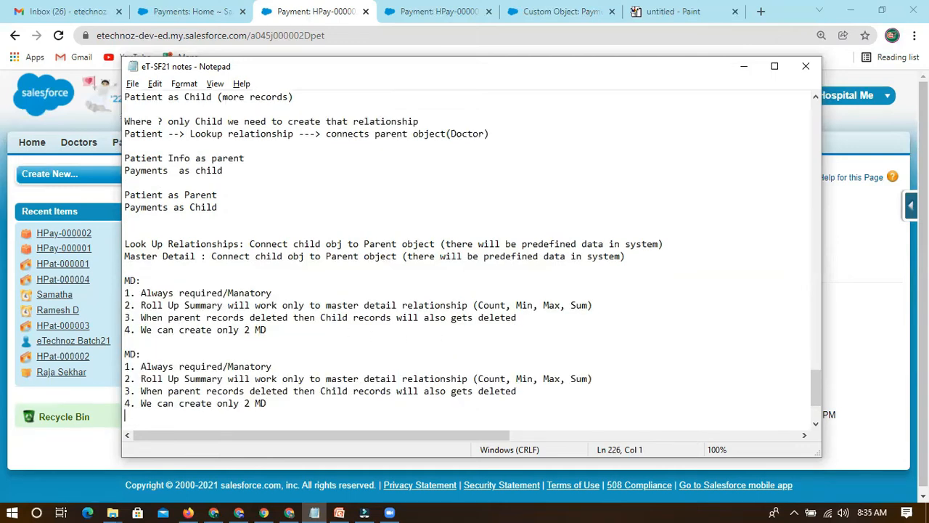
Rename the heading of the duplicated block to "Look Up:".
{"action": "left_click", "coordinate": [132, 353]}
{"action": "key", "text": "BackSpace"}
{"action": "type", "text": "Look Up"}
{"action": "left_click", "coordinate": [194, 353]}
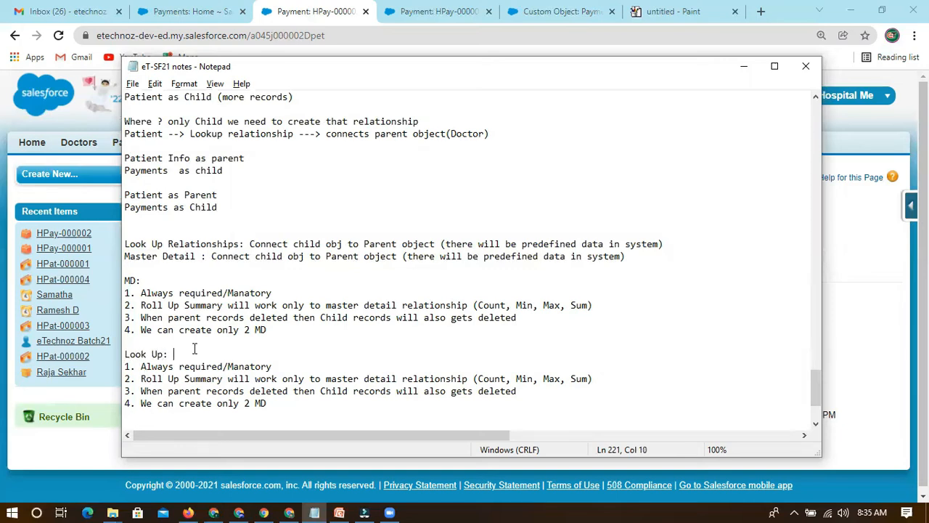
Reword item 1 of the Look Up list as "Not required/Manatory".
{"action": "left_click", "coordinate": [140, 366]}
{"action": "type", "text": "Not"}
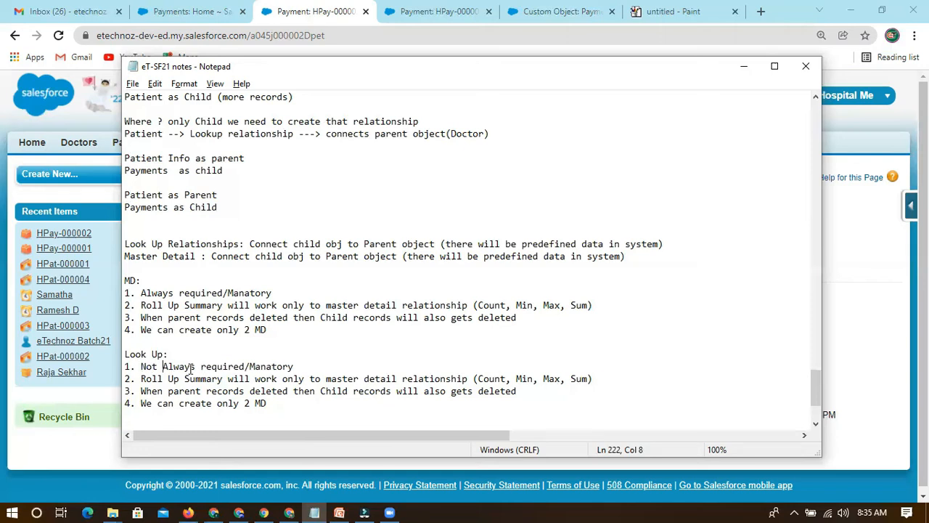
{"action": "double_click", "coordinate": [190, 368]}
{"action": "key", "text": "BackSpace"}
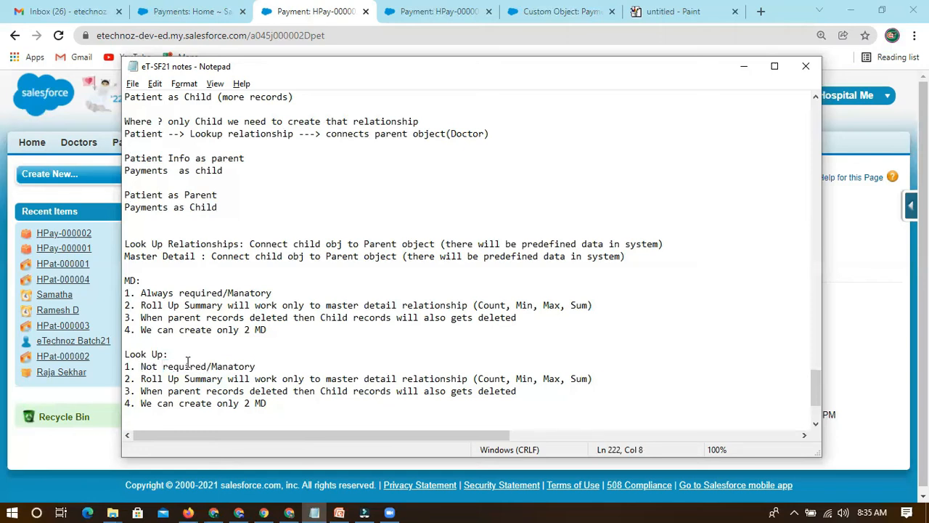
{"action": "left_click_drag", "start_coordinate": [163, 367], "coordinate": [261, 367]}
{"action": "left_click", "coordinate": [270, 366]}
Try inserting "not" after "will" in the Roll Up Summary item of the Look Up list.
{"action": "scroll", "coordinate": [156, 366], "scroll_direction": "down", "scroll_amount": 2}
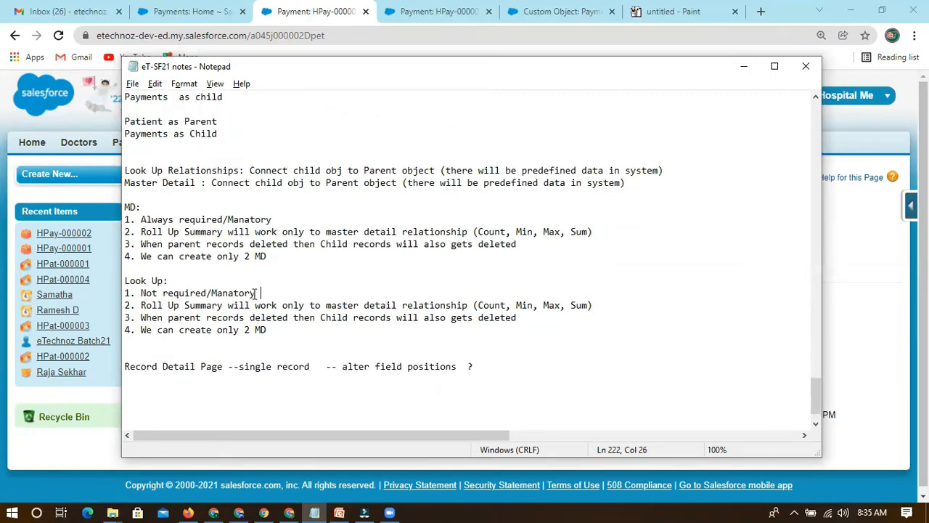
{"action": "left_click_drag", "start_coordinate": [143, 305], "coordinate": [185, 305]}
{"action": "left_click", "coordinate": [221, 305]}
{"action": "left_click", "coordinate": [142, 304]}
{"action": "left_click", "coordinate": [254, 305]}
{"action": "type", "text": "not"}
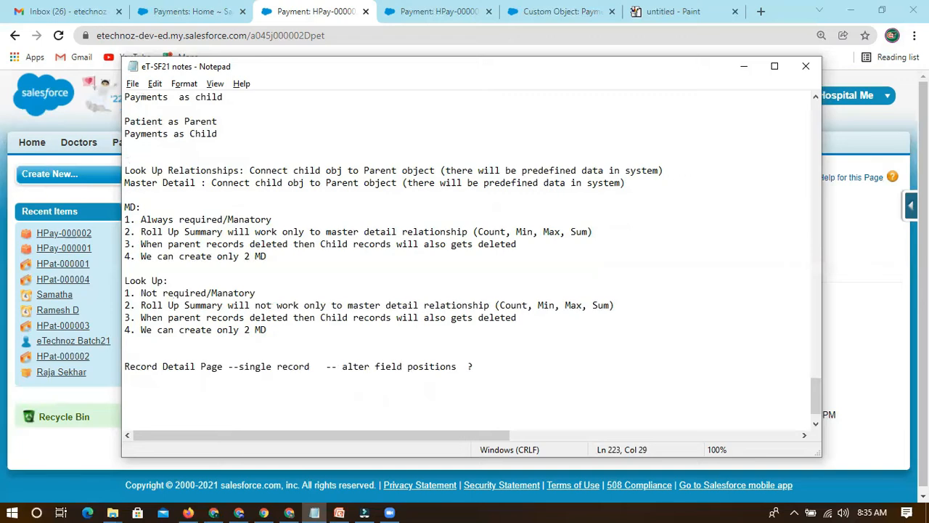
{"action": "left_click", "coordinate": [325, 305]}
{"action": "left_click", "coordinate": [264, 305]}
{"action": "double_click", "coordinate": [265, 304]}
{"action": "key", "text": "BackSpace"}
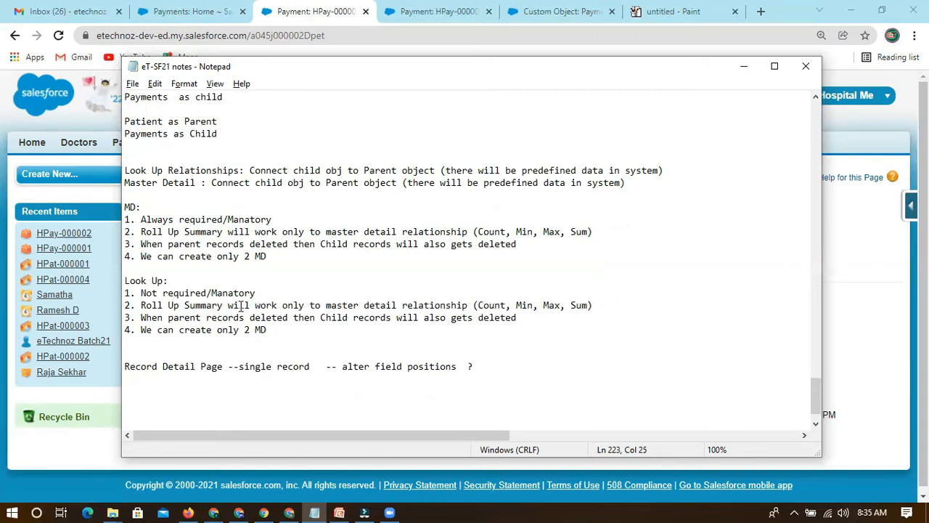
Append "-- can not be done through LookUp" to the Roll Up Summary item of the Look Up list.
{"action": "left_click_drag", "start_coordinate": [325, 305], "coordinate": [475, 305]}
{"action": "left_click", "coordinate": [607, 304]}
{"action": "type", "text": "-- can not be done"}
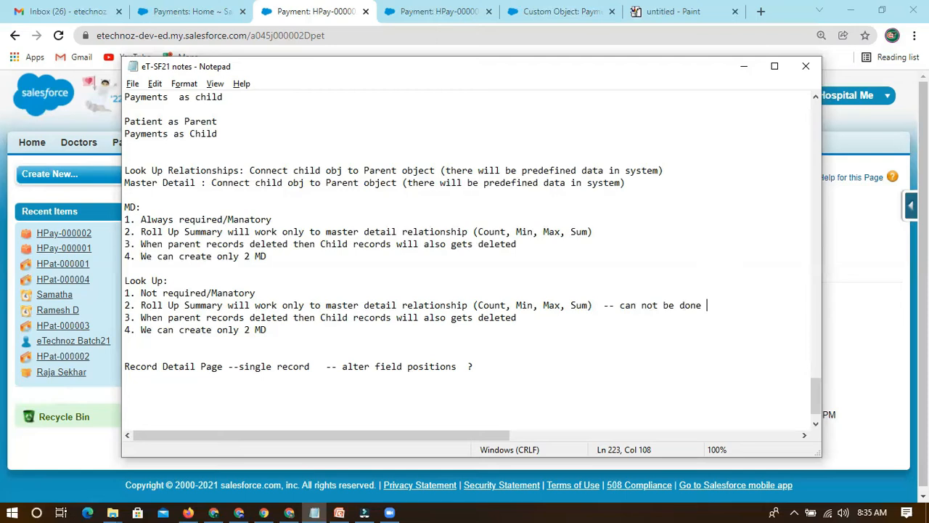
{"action": "type", "text": " through LookU"}
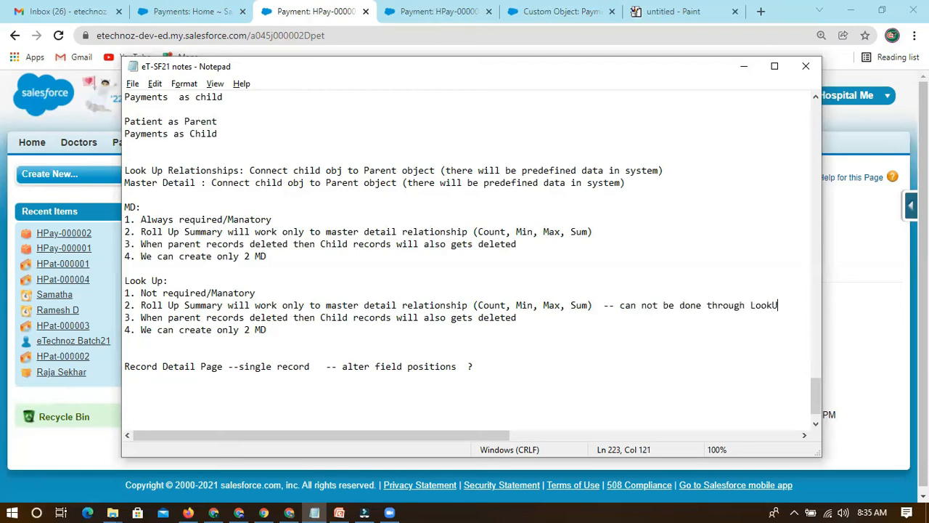
Review the Roll Up Summary item and the parent record deletion rule in the Look Up list.
{"action": "left_click_drag", "start_coordinate": [141, 304], "coordinate": [223, 304]}
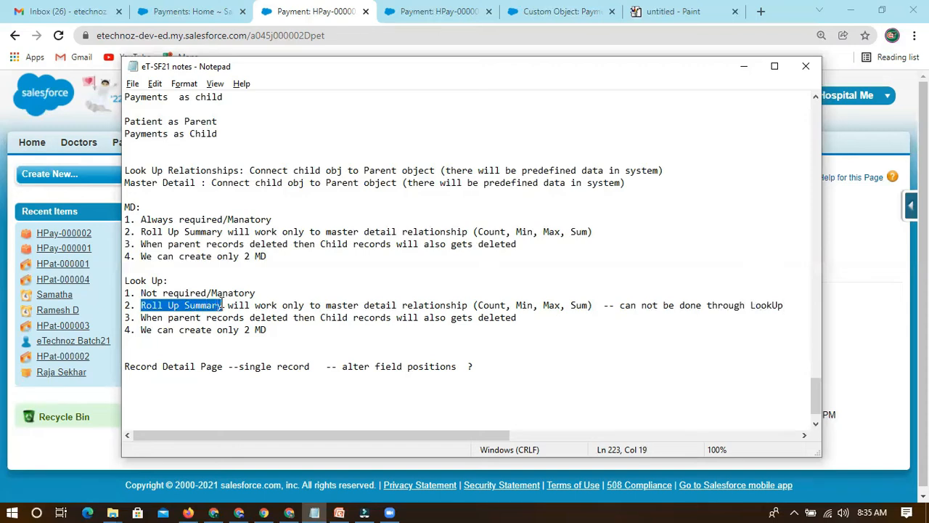
{"action": "left_click", "coordinate": [148, 328]}
{"action": "left_click_drag", "start_coordinate": [141, 305], "coordinate": [223, 305]}
{"action": "left_click", "coordinate": [142, 313]}
{"action": "left_click_drag", "start_coordinate": [141, 317], "coordinate": [531, 317]}
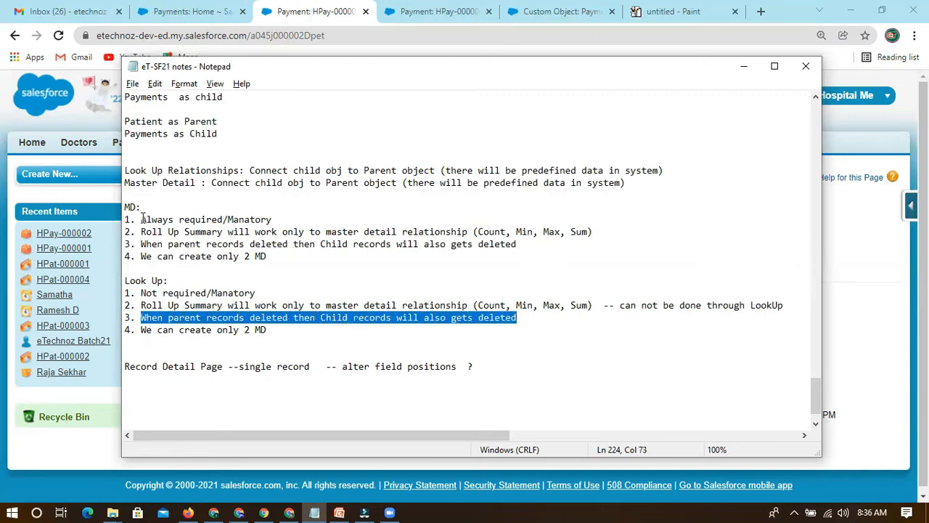
{"action": "left_click", "coordinate": [164, 317]}
{"action": "left_click", "coordinate": [240, 319]}
{"action": "left_click", "coordinate": [272, 319]}
{"action": "left_click", "coordinate": [298, 318]}
{"action": "left_click", "coordinate": [320, 318]}
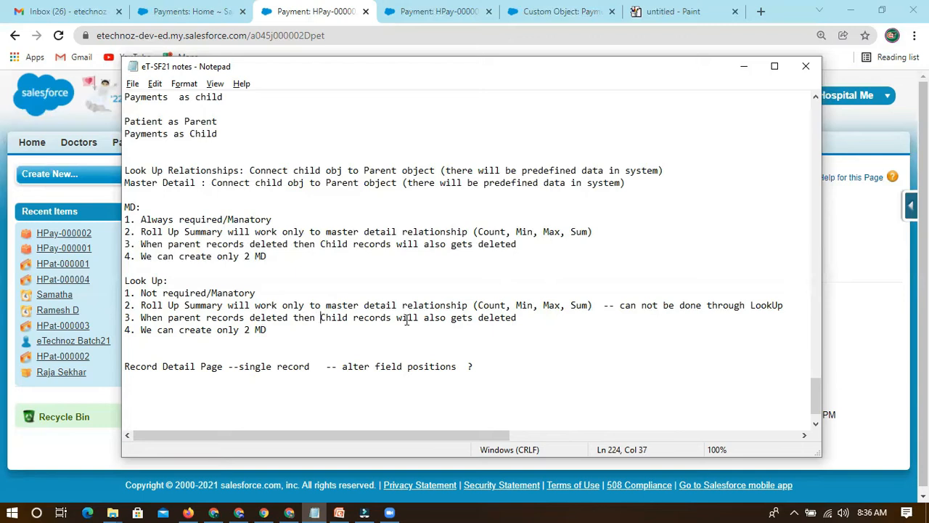
Replace "also gets deleted" with "not be deleted" in item 3 of the Look Up list.
{"action": "left_click_drag", "start_coordinate": [428, 322], "coordinate": [517, 319]}
{"action": "left_click", "coordinate": [464, 319]}
{"action": "left_click_drag", "start_coordinate": [426, 319], "coordinate": [540, 318]}
{"action": "type", "text": "no"}
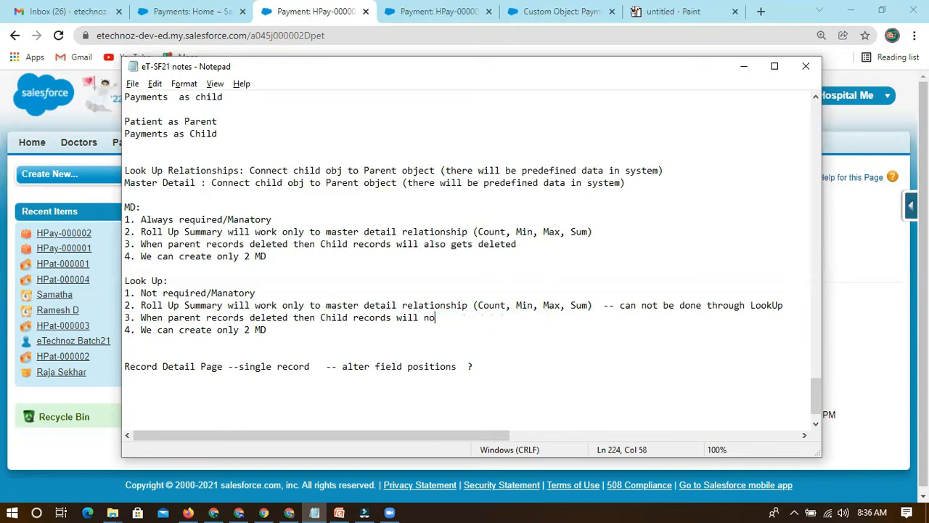
{"action": "type", "text": "t be deleted which will be"}
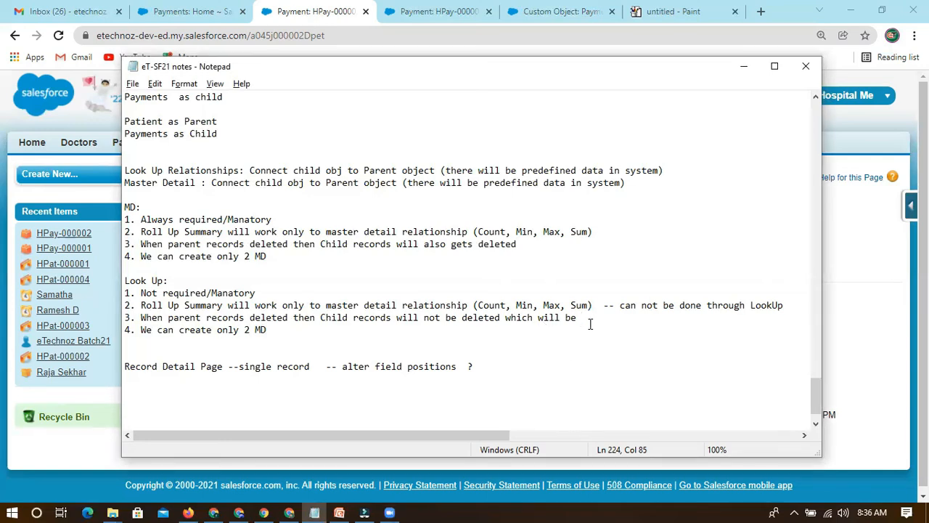
Extend item 3 of the Look Up list with "which will exist in system".
{"action": "key", "text": "BackSpace"}
{"action": "key", "text": "BackSpace"}
{"action": "key", "text": "BackSpace"}
{"action": "type", "text": "exist in system"}
{"action": "left_click", "coordinate": [658, 319]}
Replace "MD" with "LU" in item 4 of the Look Up list.
{"action": "left_click_drag", "start_coordinate": [141, 330], "coordinate": [275, 333]}
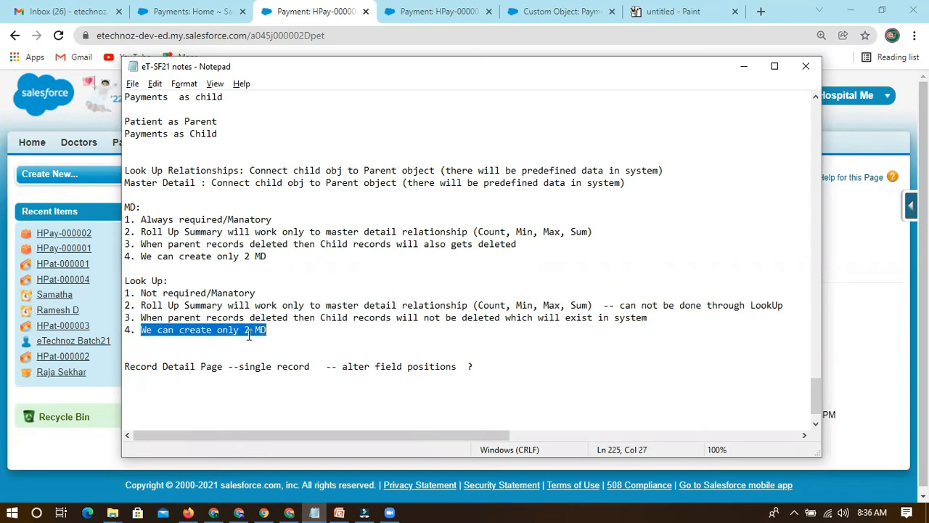
{"action": "left_click", "coordinate": [194, 331]}
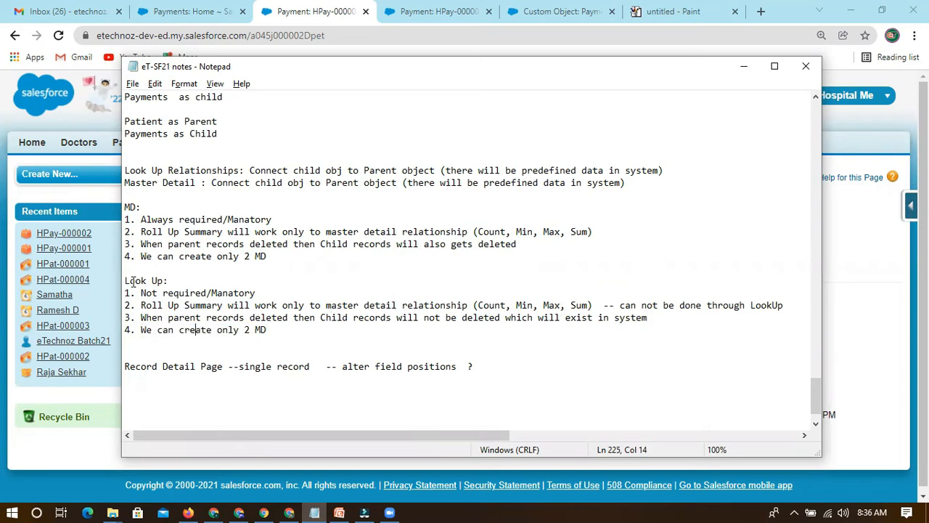
{"action": "left_click", "coordinate": [262, 330]}
{"action": "left_click_drag", "start_coordinate": [270, 257], "coordinate": [177, 256]}
{"action": "left_click", "coordinate": [293, 255]}
{"action": "left_click_drag", "start_coordinate": [274, 334], "coordinate": [254, 332]}
{"action": "type", "text": "LU"}
Change the relationship limit in item 4 of the Look Up list to ">=20".
{"action": "left_click", "coordinate": [248, 330]}
{"action": "type", "text": "0"}
{"action": "left_click_drag", "start_coordinate": [278, 330], "coordinate": [141, 330]}
{"action": "left_click", "coordinate": [241, 330]}
{"action": "left_click_drag", "start_coordinate": [246, 332], "coordinate": [254, 329]}
{"action": "left_click", "coordinate": [247, 329]}
{"action": "type", "text": ">="}
{"action": "key", "text": "End"}
Compare the relationship limits given in item 4 of the MD and Look Up lists.
{"action": "left_click", "coordinate": [305, 329]}
{"action": "left_click_drag", "start_coordinate": [140, 329], "coordinate": [266, 329]}
{"action": "left_click", "coordinate": [266, 329]}
{"action": "double_click", "coordinate": [254, 330]}
{"action": "left_click", "coordinate": [317, 331]}
{"action": "mouse_move", "coordinate": [270, 264]}
{"action": "left_mouse_down"}
{"action": "mouse_move", "coordinate": [225, 258]}
{"action": "mouse_move", "coordinate": [272, 255]}
{"action": "left_mouse_up"}
{"action": "left_click", "coordinate": [280, 256]}
{"action": "left_click", "coordinate": [274, 256]}
{"action": "left_click_drag", "start_coordinate": [140, 330], "coordinate": [308, 331]}
{"action": "left_click", "coordinate": [309, 331]}
{"action": "double_click", "coordinate": [225, 330]}
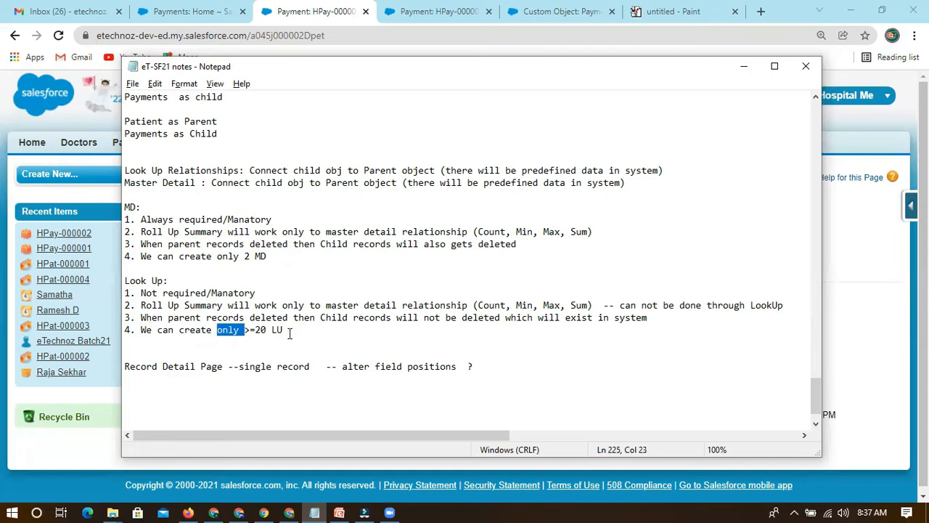
Examine the wording, comparison sign and number in item 4 of the Look Up list.
{"action": "scroll", "coordinate": [202, 349], "scroll_direction": "down", "scroll_amount": 1}
{"action": "left_click", "coordinate": [159, 310]}
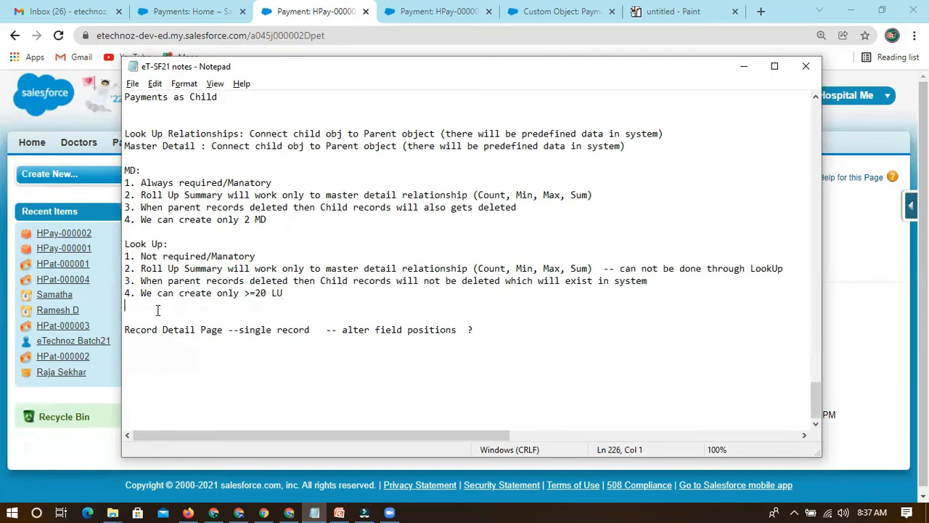
{"action": "left_click_drag", "start_coordinate": [293, 294], "coordinate": [141, 292]}
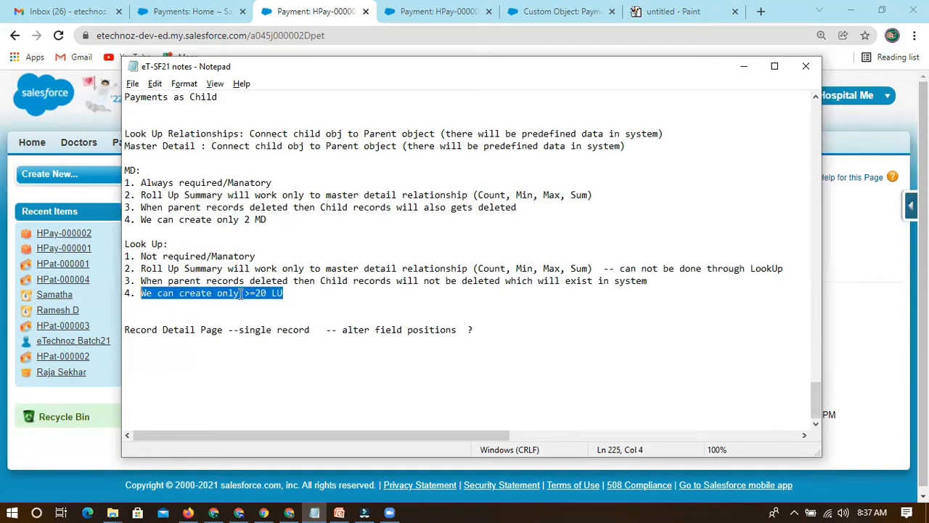
{"action": "left_click", "coordinate": [290, 292]}
{"action": "left_click_drag", "start_coordinate": [257, 292], "coordinate": [245, 292]}
{"action": "left_click", "coordinate": [296, 294]}
{"action": "double_click", "coordinate": [262, 293]}
{"action": "left_click", "coordinate": [297, 293]}
{"action": "left_click", "coordinate": [165, 309]}
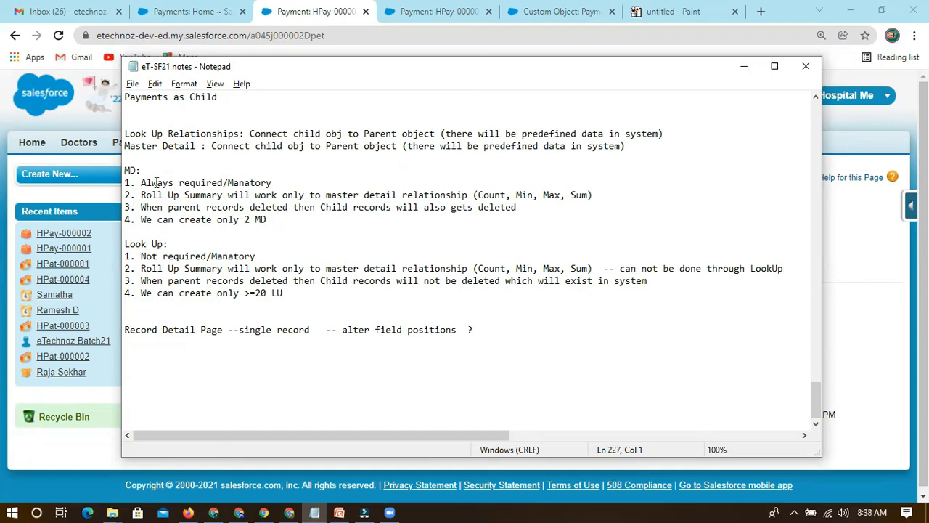
Review the Look Up and MD headings, the MD required rule and the MD Roll Up Summary item.
{"action": "scroll", "coordinate": [156, 182], "scroll_direction": "up", "scroll_amount": 1}
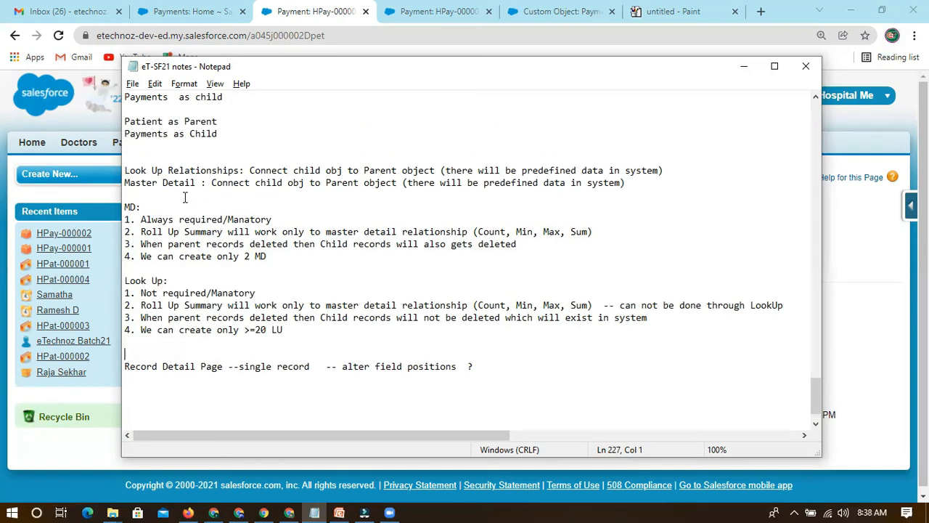
{"action": "left_click_drag", "start_coordinate": [125, 280], "coordinate": [166, 281]}
{"action": "left_click", "coordinate": [178, 280]}
{"action": "left_click_drag", "start_coordinate": [125, 206], "coordinate": [139, 207]}
{"action": "left_click", "coordinate": [166, 209]}
{"action": "left_click_drag", "start_coordinate": [124, 208], "coordinate": [281, 219]}
{"action": "left_click", "coordinate": [283, 219]}
{"action": "left_click_drag", "start_coordinate": [141, 220], "coordinate": [279, 219]}
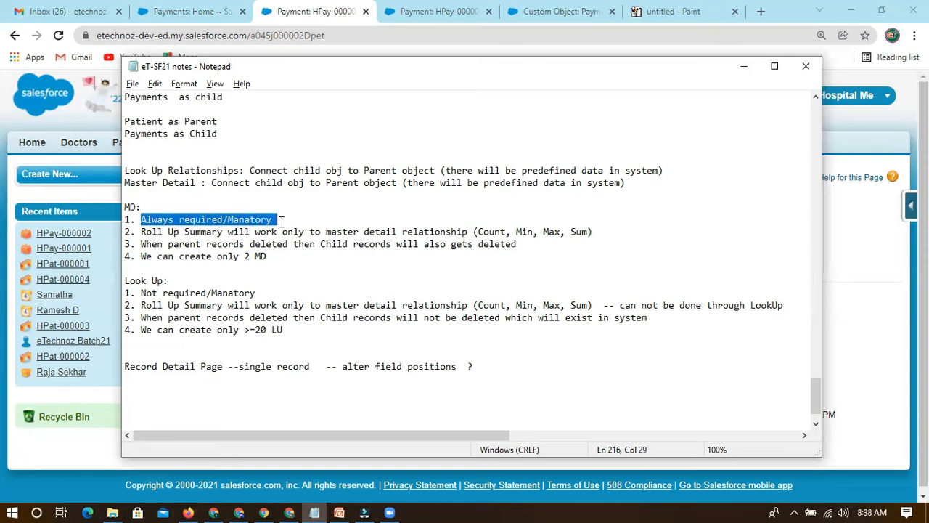
{"action": "left_click", "coordinate": [280, 219]}
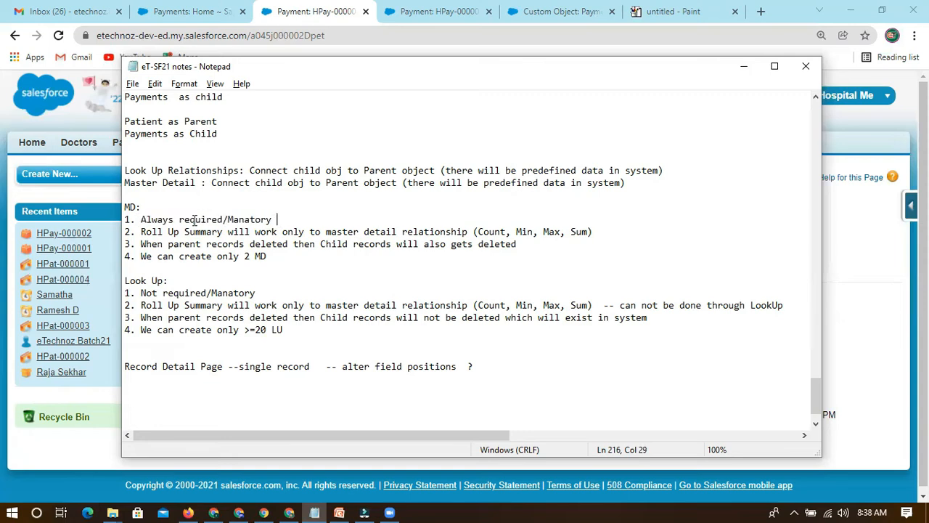
{"action": "left_click_drag", "start_coordinate": [124, 207], "coordinate": [275, 218]}
{"action": "left_click", "coordinate": [148, 206]}
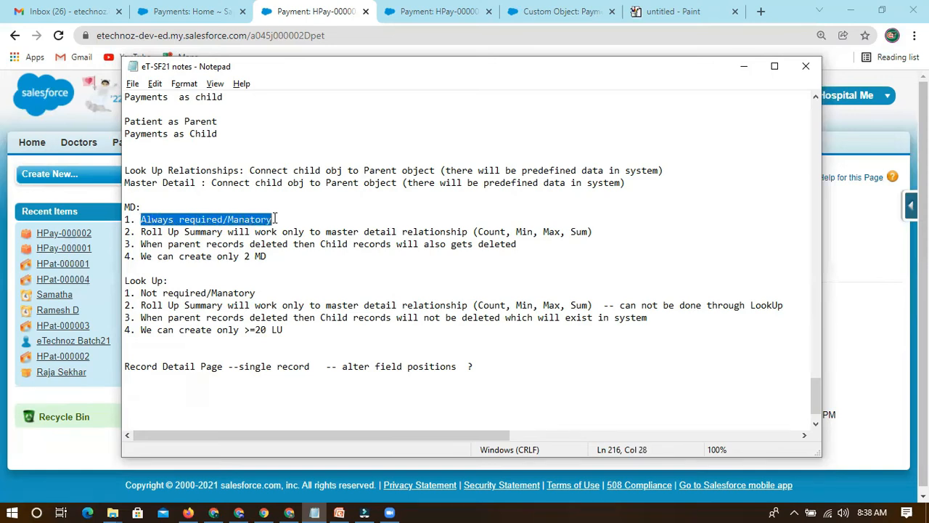
{"action": "left_click", "coordinate": [276, 218]}
{"action": "left_click", "coordinate": [141, 230]}
{"action": "left_click_drag", "start_coordinate": [178, 231], "coordinate": [223, 230]}
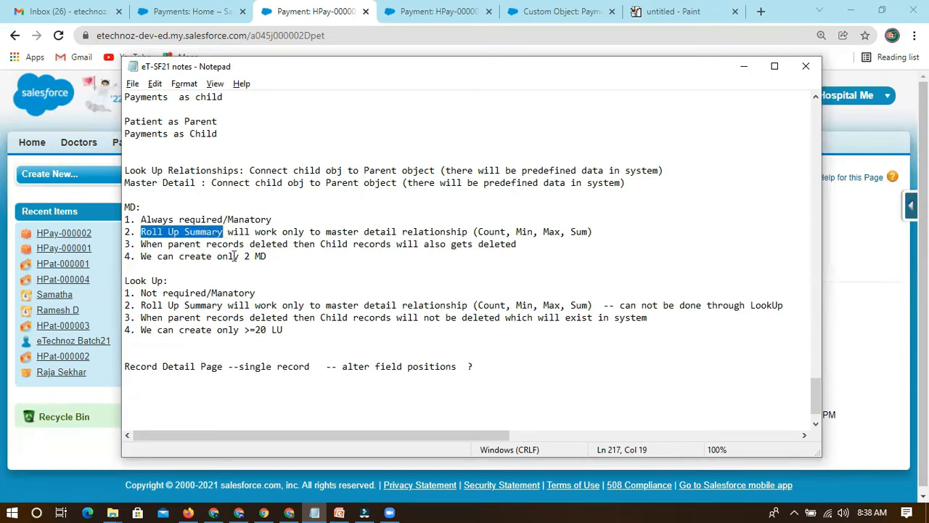
Switch to Salesforce in the browser and start a new custom field on the Payment custom object.
{"action": "left_click", "coordinate": [190, 11]}
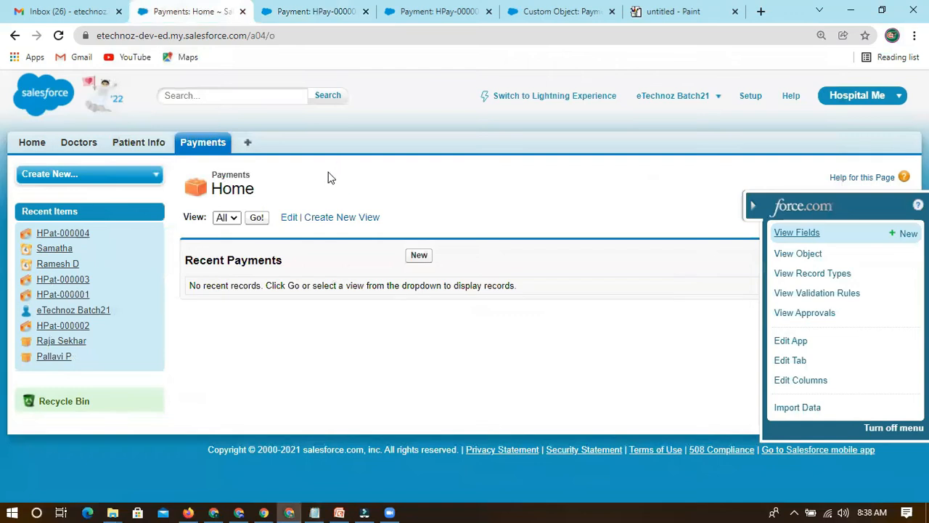
{"action": "left_click", "coordinate": [301, 11]}
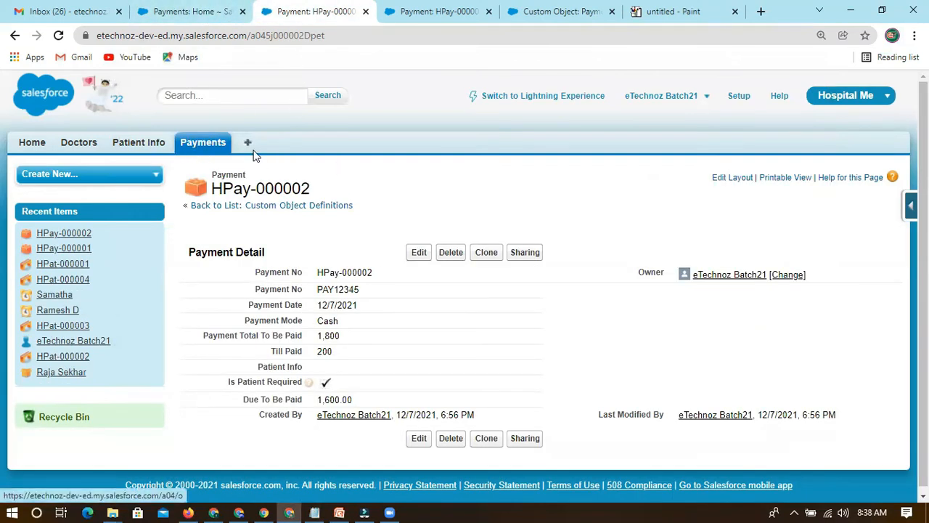
{"action": "left_click", "coordinate": [410, 11]}
{"action": "left_click", "coordinate": [512, 11]}
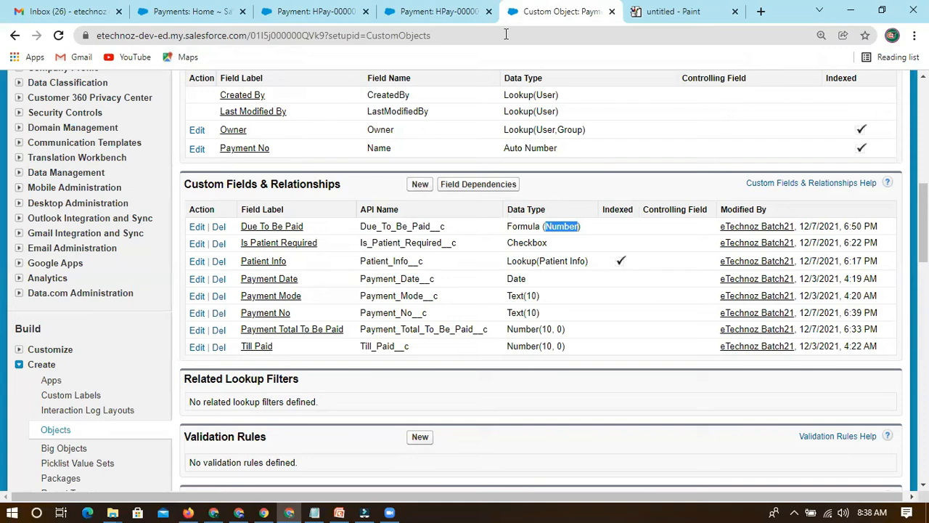
{"action": "scroll", "coordinate": [343, 240], "scroll_direction": "up", "scroll_amount": 2}
{"action": "left_click", "coordinate": [419, 322]}
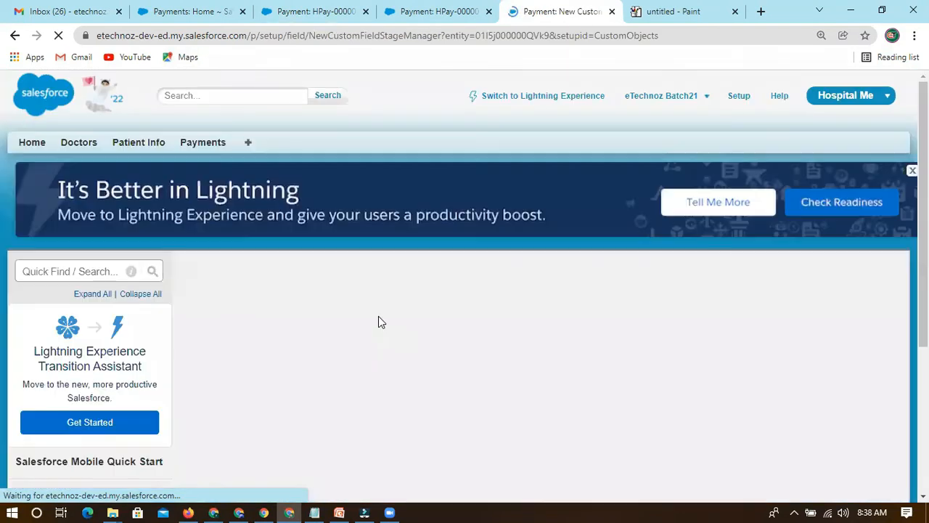
Examine the Roll-Up Summary, Formula and Master-Detail Relationship data types and check them against the MD notes.
{"action": "scroll", "coordinate": [297, 328], "scroll_direction": "down", "scroll_amount": 4}
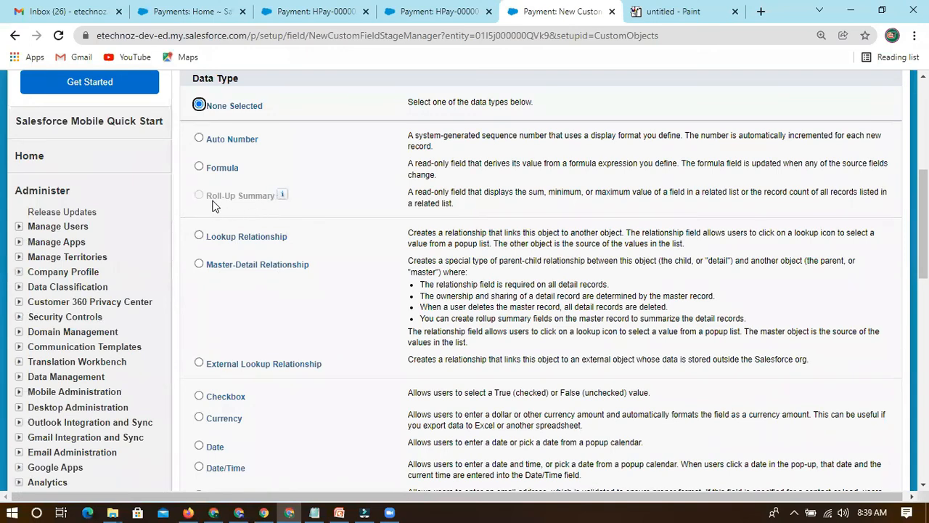
{"action": "left_click_drag", "start_coordinate": [249, 196], "coordinate": [257, 142]}
{"action": "double_click", "coordinate": [225, 169]}
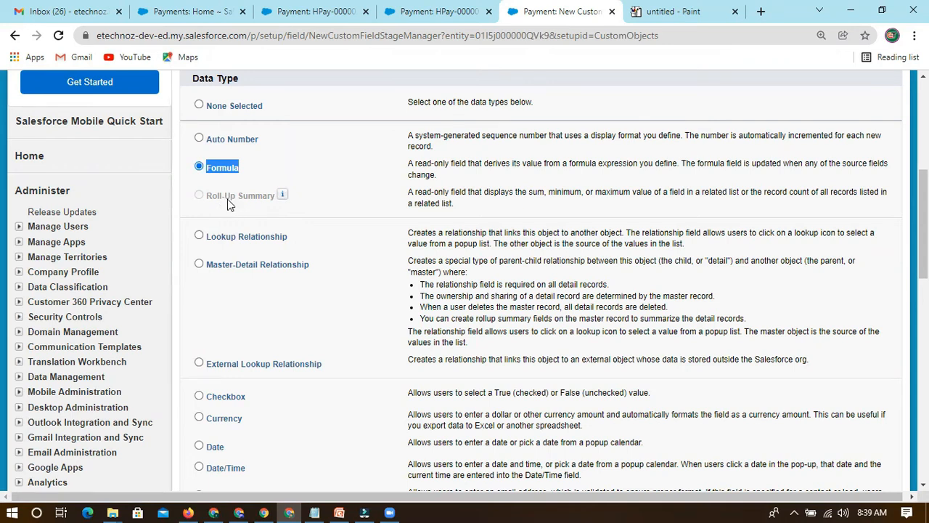
{"action": "left_click", "coordinate": [200, 265]}
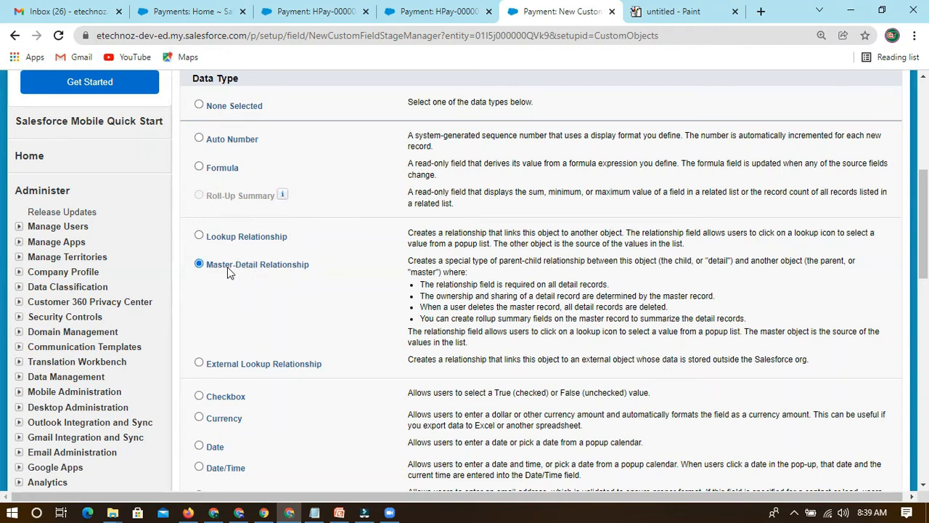
{"action": "left_click", "coordinate": [314, 513]}
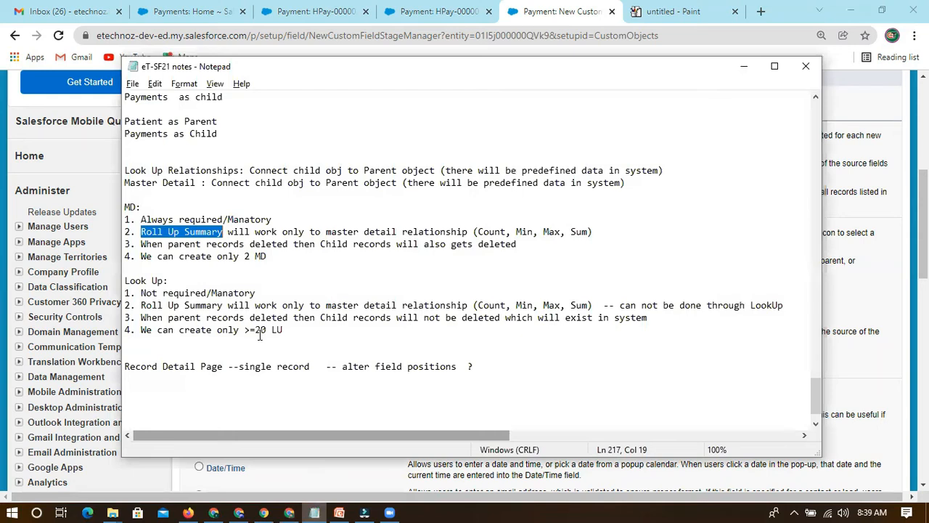
{"action": "left_click", "coordinate": [178, 269]}
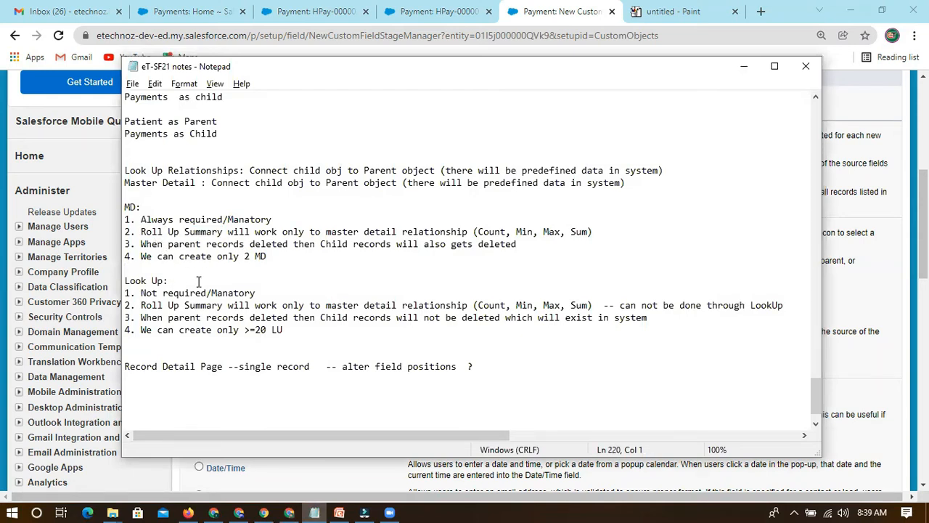
{"action": "key", "text": "alt+Tab"}
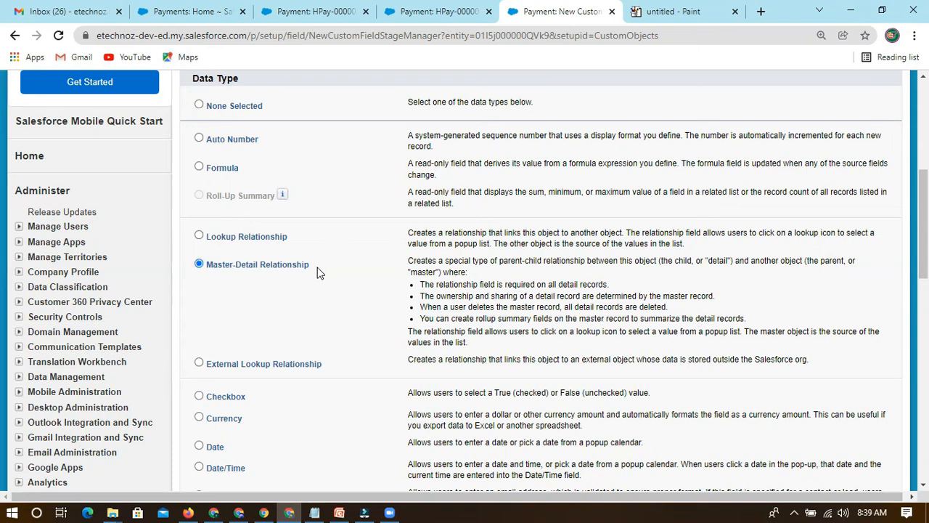
Choose Master-Detail Relationship as the new field's data type and continue to the related object selection.
{"action": "scroll", "coordinate": [317, 269], "scroll_direction": "up", "scroll_amount": 5}
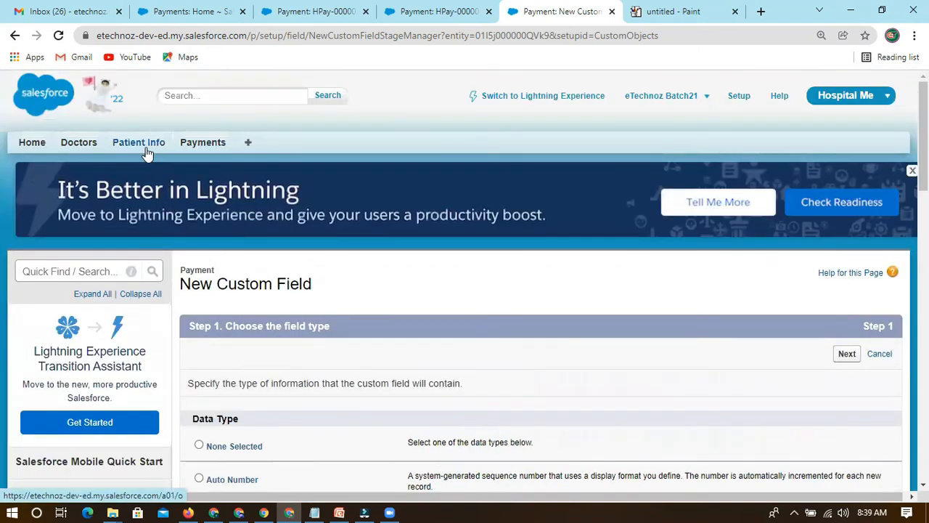
{"action": "scroll", "coordinate": [276, 287], "scroll_direction": "down", "scroll_amount": 2}
{"action": "scroll", "coordinate": [276, 283], "scroll_direction": "up", "scroll_amount": 2}
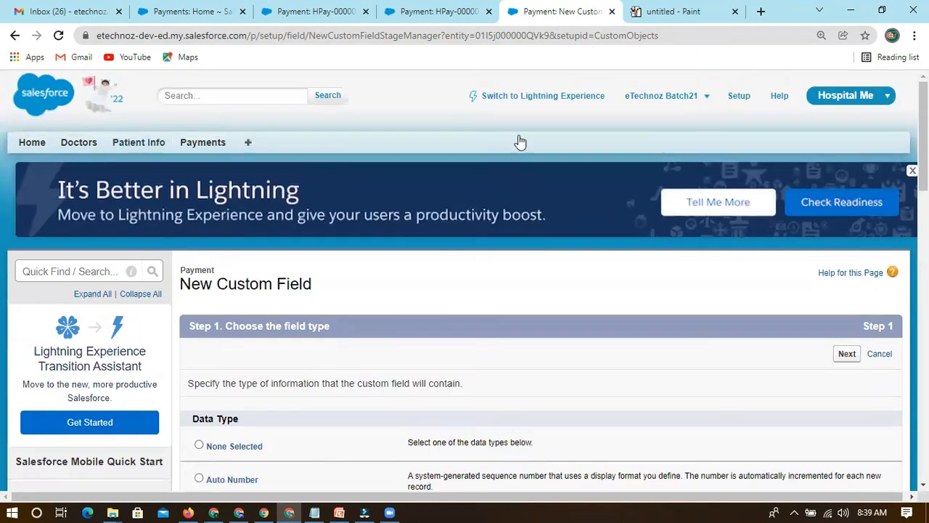
{"action": "scroll", "coordinate": [322, 317], "scroll_direction": "down", "scroll_amount": 5}
{"action": "left_click", "coordinate": [246, 237]}
{"action": "left_click", "coordinate": [250, 265]}
{"action": "scroll", "coordinate": [562, 258], "scroll_direction": "up", "scroll_amount": 3}
{"action": "left_click", "coordinate": [844, 218]}
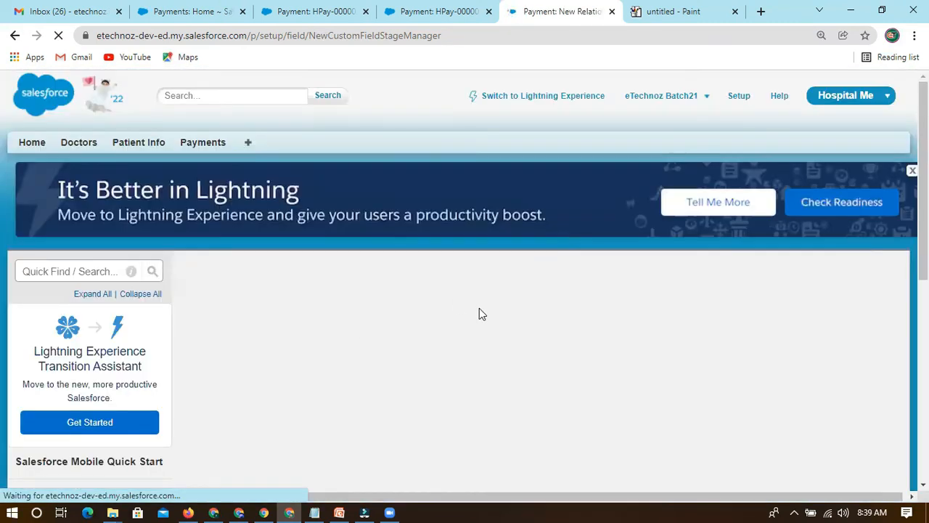
Relate the Payment object to Patient Info and continue to the field label and name.
{"action": "scroll", "coordinate": [434, 340], "scroll_direction": "down", "scroll_amount": 2}
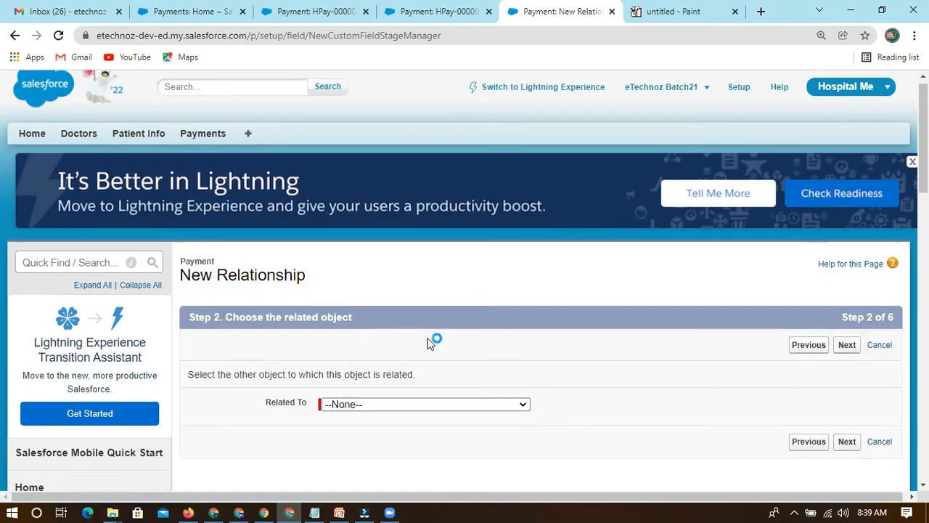
{"action": "left_click", "coordinate": [409, 280]}
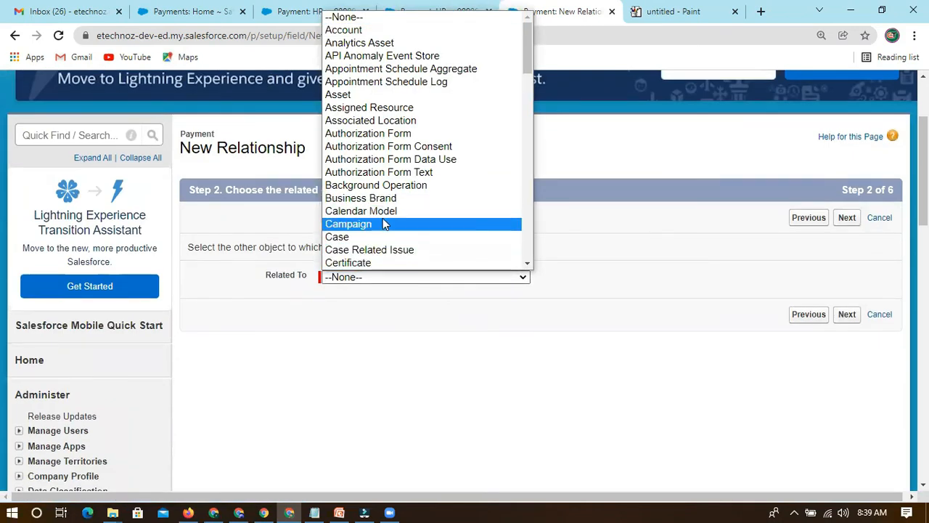
{"action": "scroll", "coordinate": [377, 243], "scroll_direction": "down", "scroll_amount": 5}
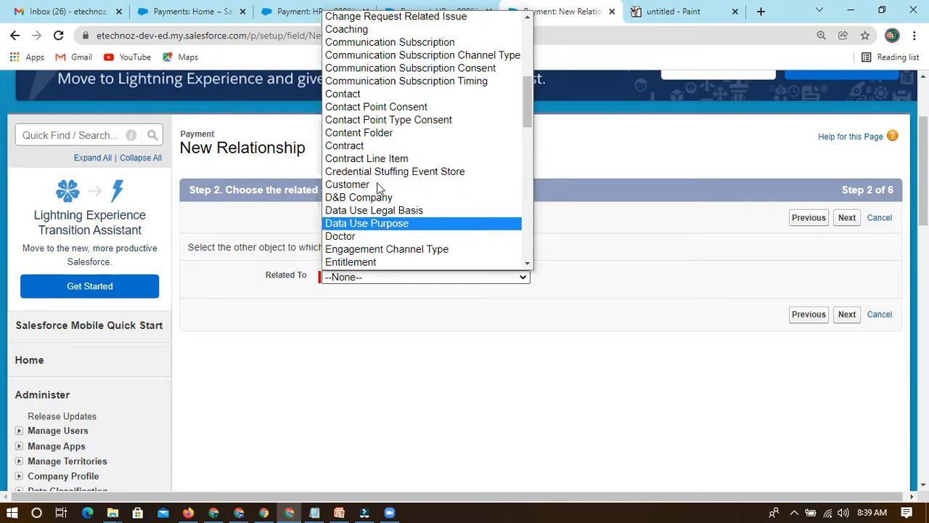
{"action": "scroll", "coordinate": [377, 189], "scroll_direction": "up", "scroll_amount": 5}
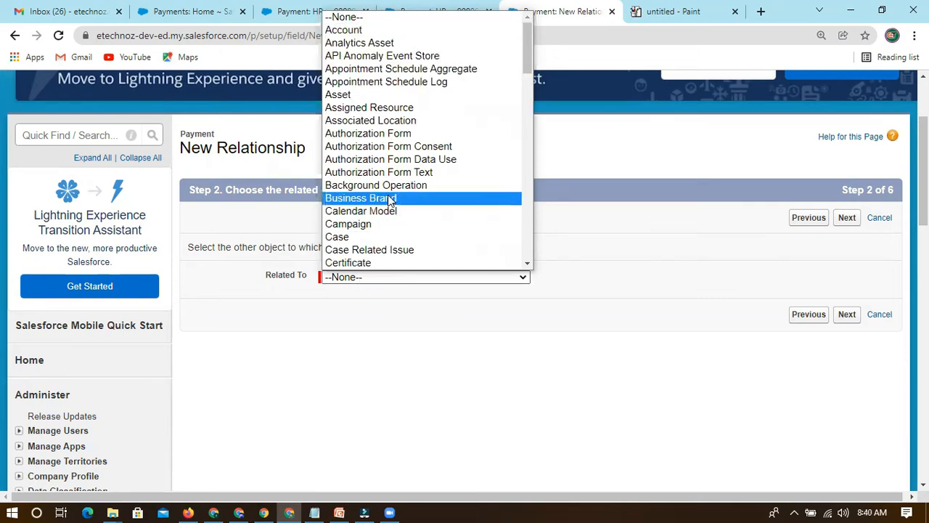
{"action": "key", "text": "p"}
{"action": "key", "text": "p"}
{"action": "key", "text": "p"}
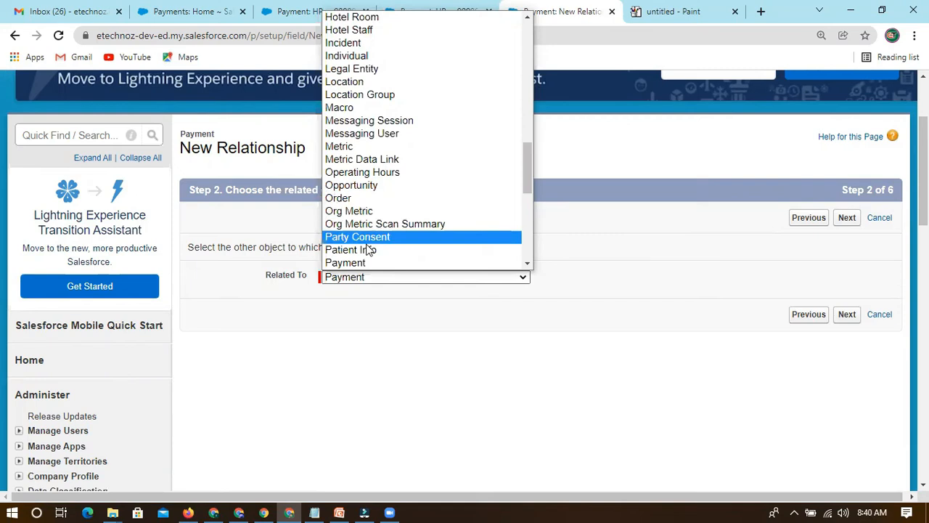
{"action": "left_click", "coordinate": [425, 249]}
{"action": "left_click", "coordinate": [846, 219]}
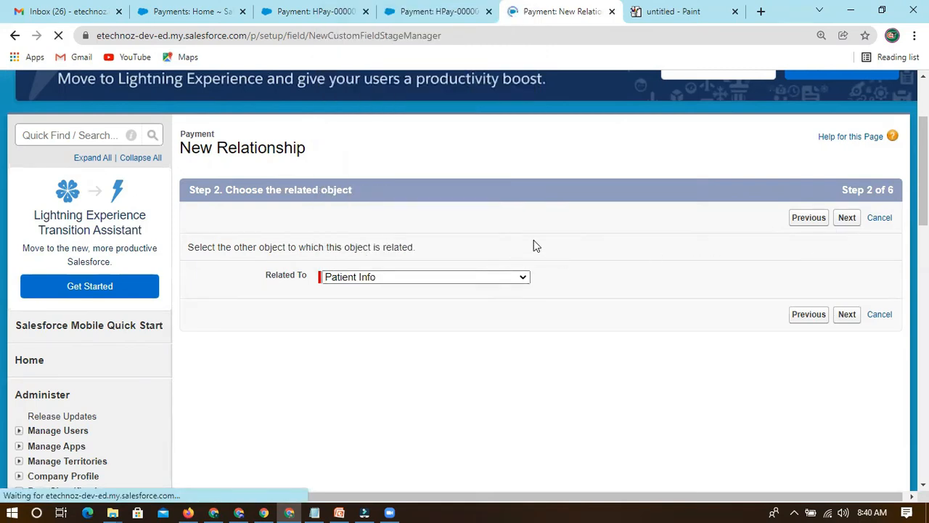
Set the relationship's field label to "Patient Info MD" with the field name Patient_Info_MD.
{"action": "scroll", "coordinate": [490, 261], "scroll_direction": "down", "scroll_amount": 2}
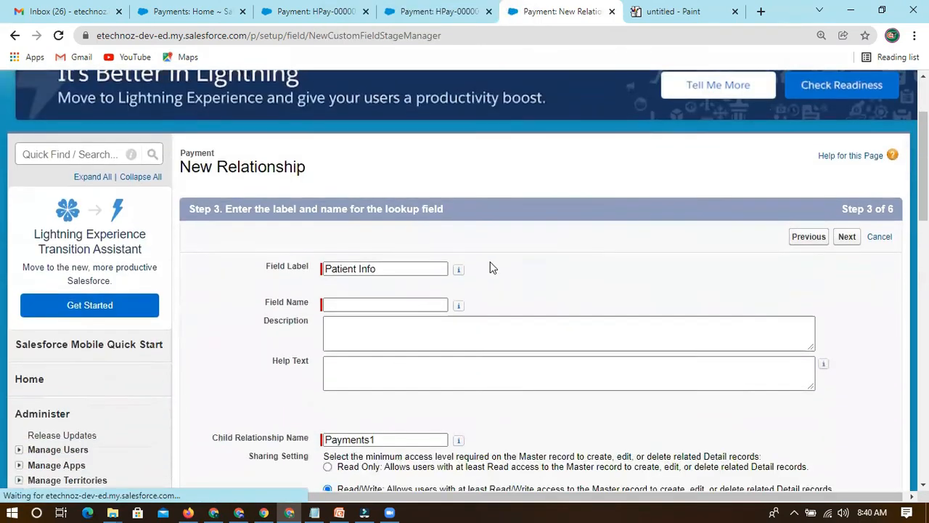
{"action": "left_click", "coordinate": [378, 249]}
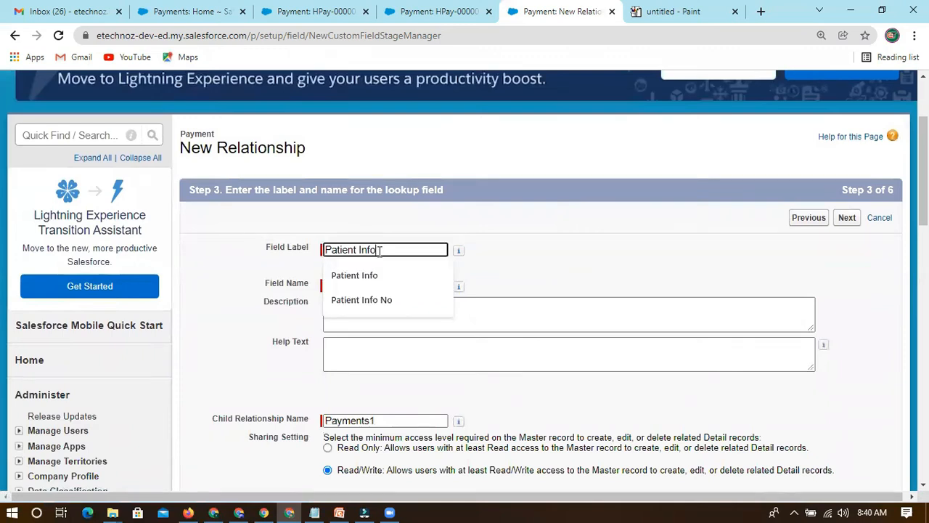
{"action": "type", "text": "MD"}
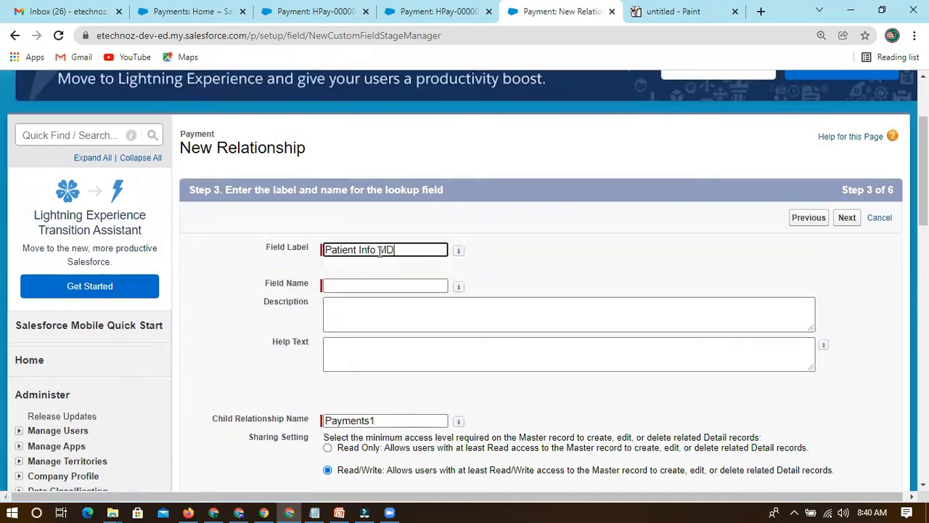
{"action": "left_click", "coordinate": [485, 255]}
{"action": "left_click", "coordinate": [401, 251]}
{"action": "left_click_drag", "start_coordinate": [376, 250], "coordinate": [326, 250]}
{"action": "left_click", "coordinate": [257, 274]}
{"action": "left_click", "coordinate": [284, 257]}
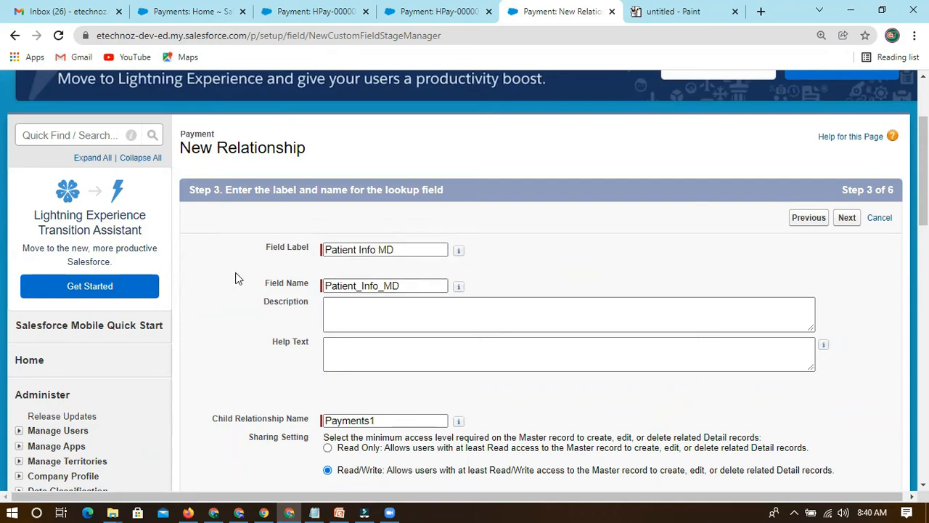
{"action": "left_click_drag", "start_coordinate": [410, 250], "coordinate": [373, 249]}
{"action": "left_click", "coordinate": [488, 249]}
Change the child relationship name to "PaymentsMD" and continue to the field-level security settings.
{"action": "scroll", "coordinate": [489, 249], "scroll_direction": "down", "scroll_amount": 3}
{"action": "left_click", "coordinate": [378, 216]}
{"action": "key", "text": "BackSpace"}
{"action": "type", "text": "MD"}
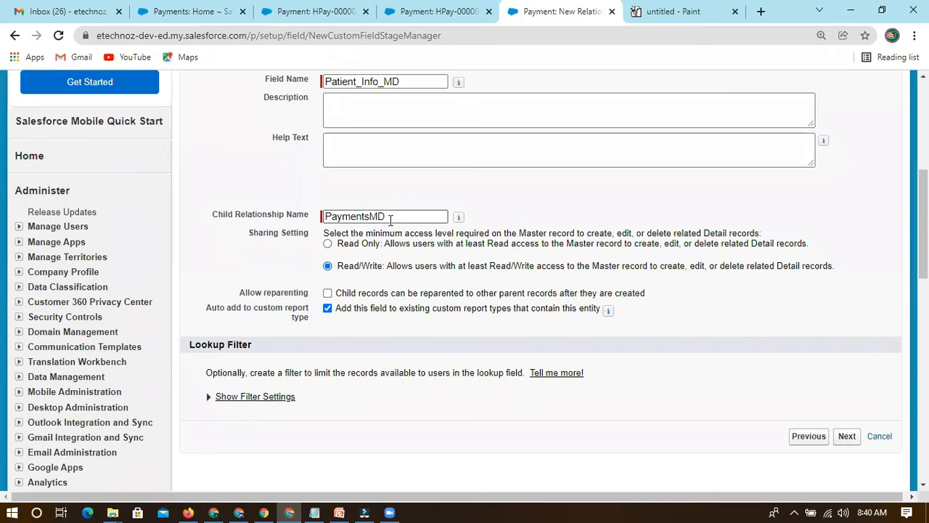
{"action": "left_click_drag", "start_coordinate": [390, 218], "coordinate": [313, 217]}
{"action": "left_click", "coordinate": [224, 212]}
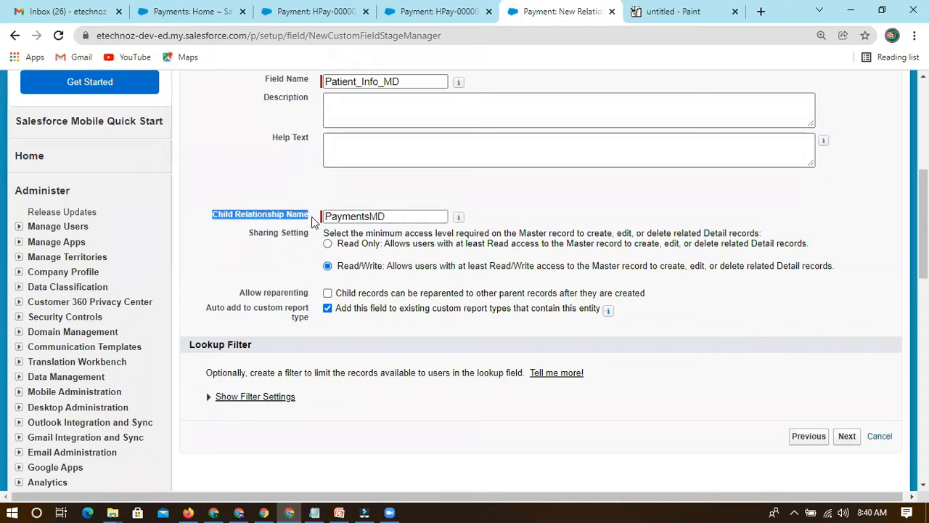
{"action": "left_click", "coordinate": [221, 219]}
{"action": "left_click_drag", "start_coordinate": [212, 216], "coordinate": [306, 227]}
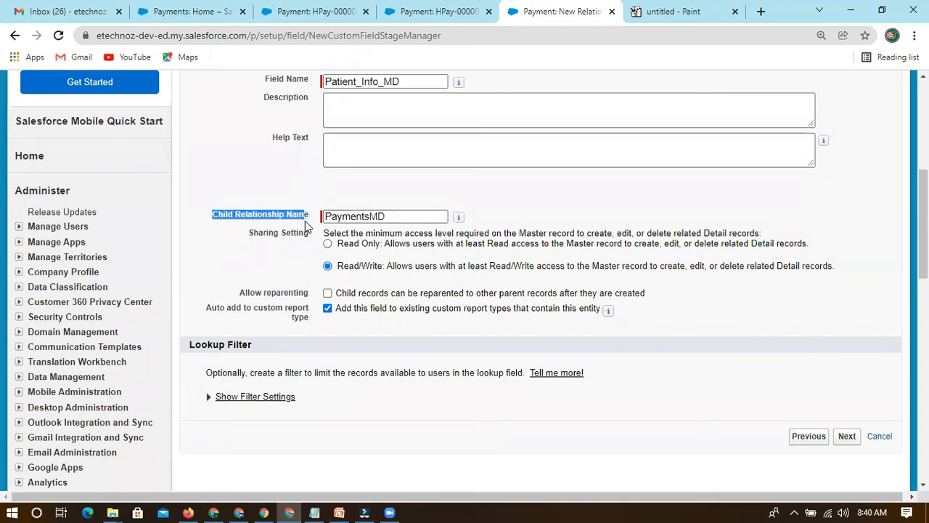
{"action": "left_click_drag", "start_coordinate": [398, 215], "coordinate": [328, 216]}
{"action": "left_click", "coordinate": [347, 217]}
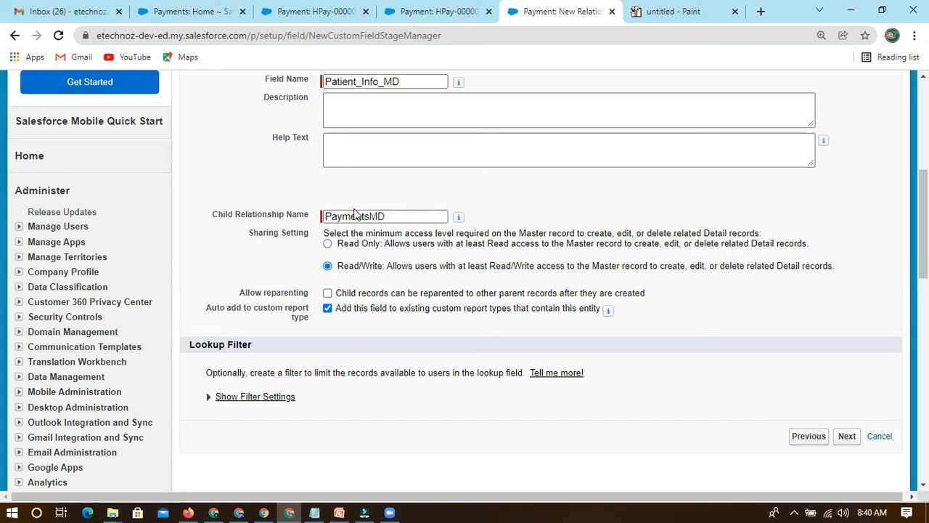
{"action": "scroll", "coordinate": [726, 206], "scroll_direction": "up", "scroll_amount": 3}
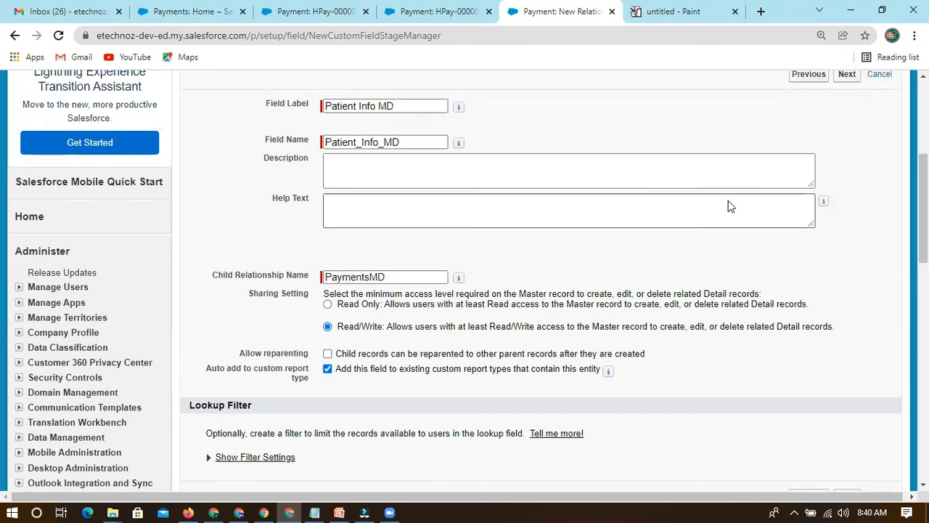
{"action": "left_click", "coordinate": [844, 218]}
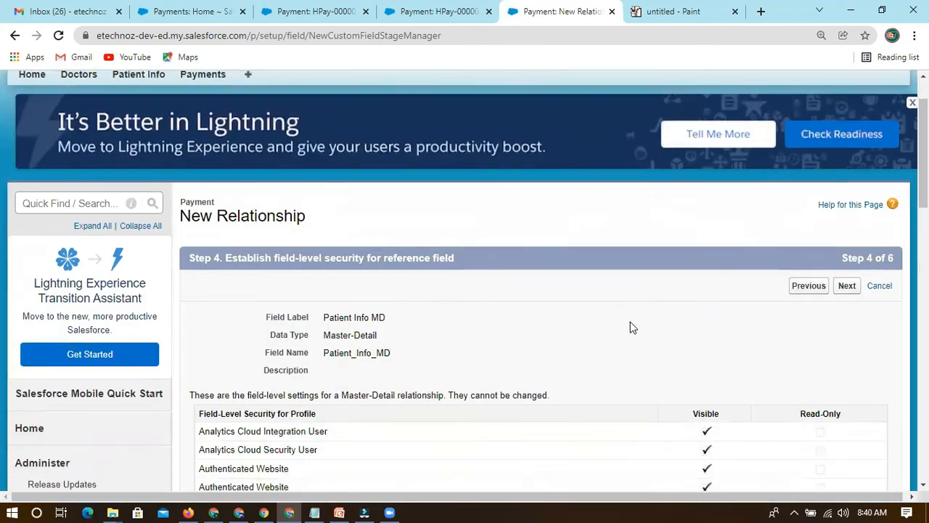
Examine the visible and read-only field-level security settings of Patient Info MD across all profiles.
{"action": "scroll", "coordinate": [726, 290], "scroll_direction": "down", "scroll_amount": 2}
{"action": "scroll", "coordinate": [712, 287], "scroll_direction": "down", "scroll_amount": 2}
{"action": "scroll", "coordinate": [715, 283], "scroll_direction": "up", "scroll_amount": 2}
{"action": "scroll", "coordinate": [722, 280], "scroll_direction": "down", "scroll_amount": 5}
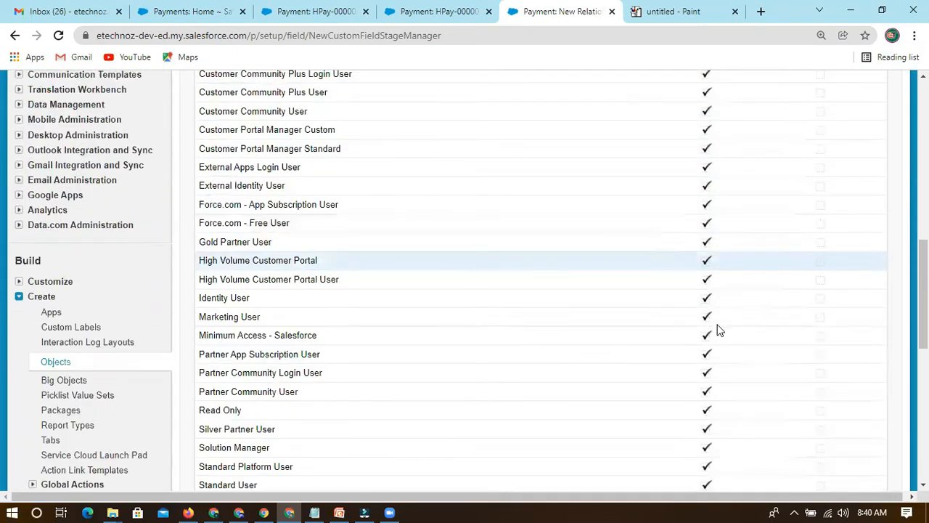
{"action": "scroll", "coordinate": [717, 329], "scroll_direction": "down", "scroll_amount": 4}
{"action": "scroll", "coordinate": [714, 311], "scroll_direction": "up", "scroll_amount": 6}
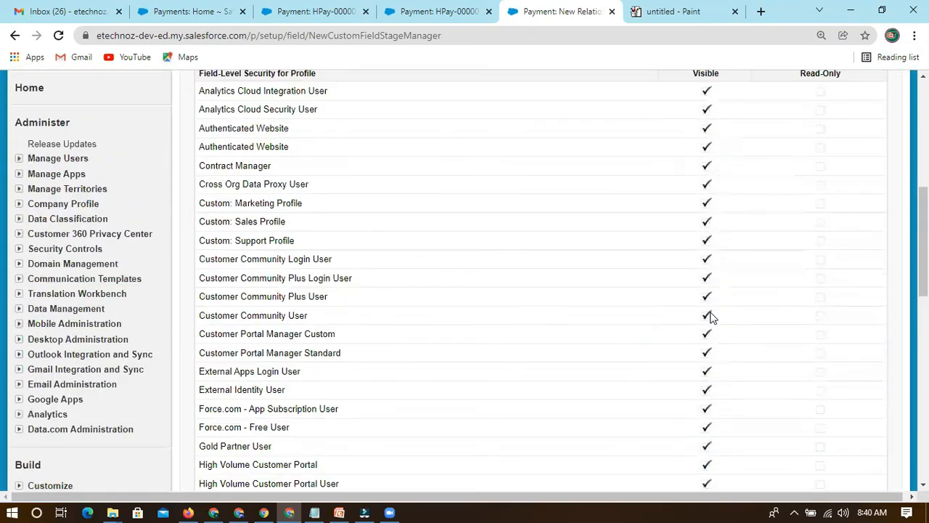
{"action": "scroll", "coordinate": [711, 312], "scroll_direction": "up", "scroll_amount": 2}
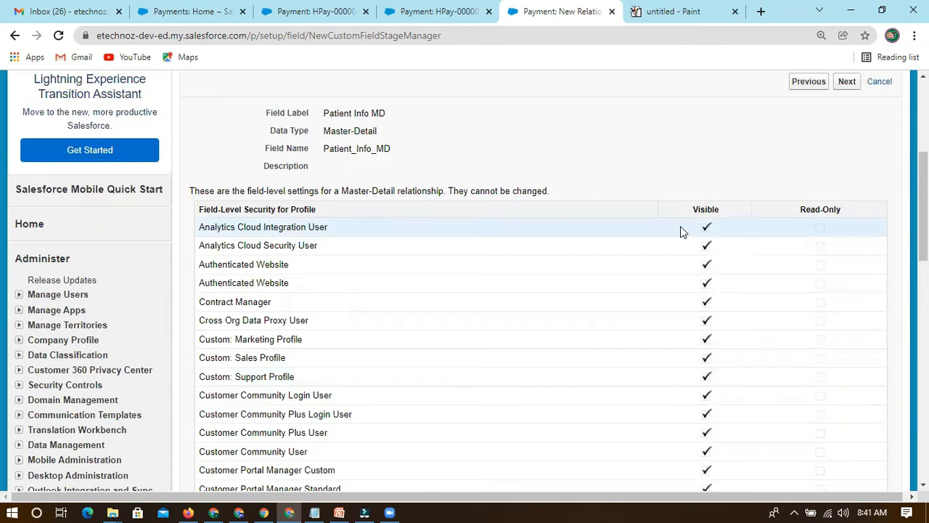
{"action": "scroll", "coordinate": [688, 305], "scroll_direction": "down", "scroll_amount": 2}
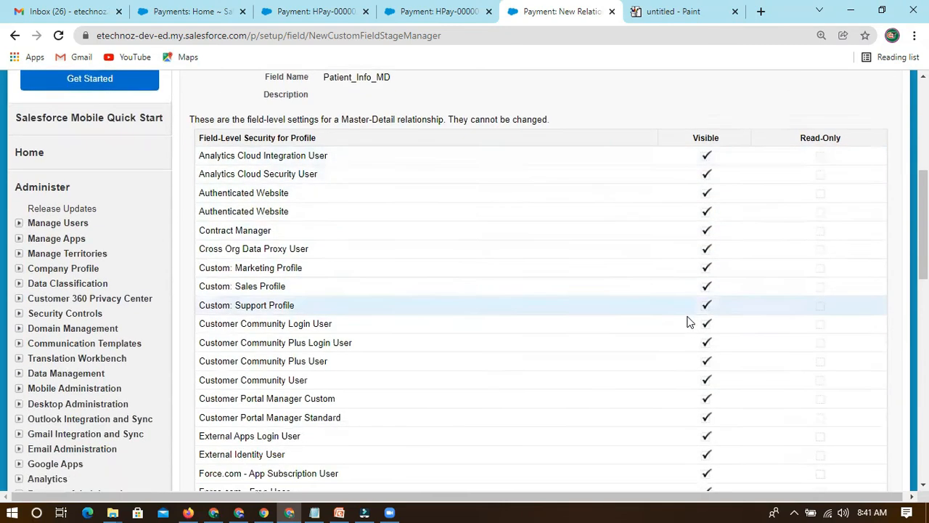
{"action": "scroll", "coordinate": [688, 322], "scroll_direction": "down", "scroll_amount": 7}
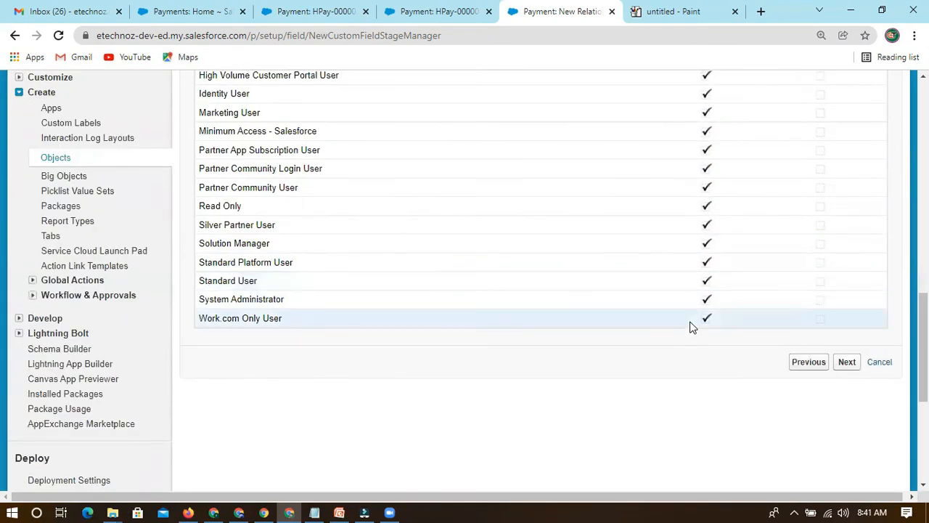
{"action": "scroll", "coordinate": [691, 298], "scroll_direction": "up", "scroll_amount": 4}
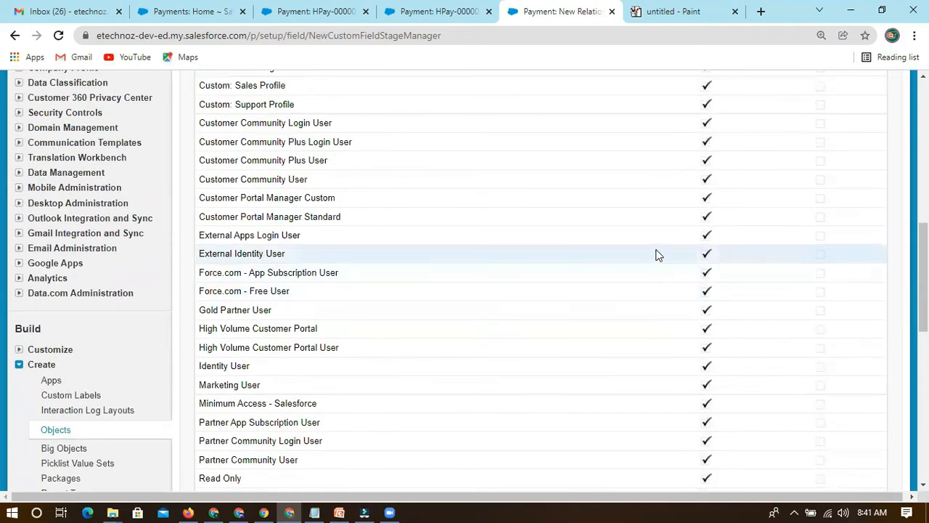
Review the profiles listed for the master-detail field, from Analytics Cloud Integration User through System Administrator, and their fixed access settings.
{"action": "scroll", "coordinate": [655, 245], "scroll_direction": "up", "scroll_amount": 3}
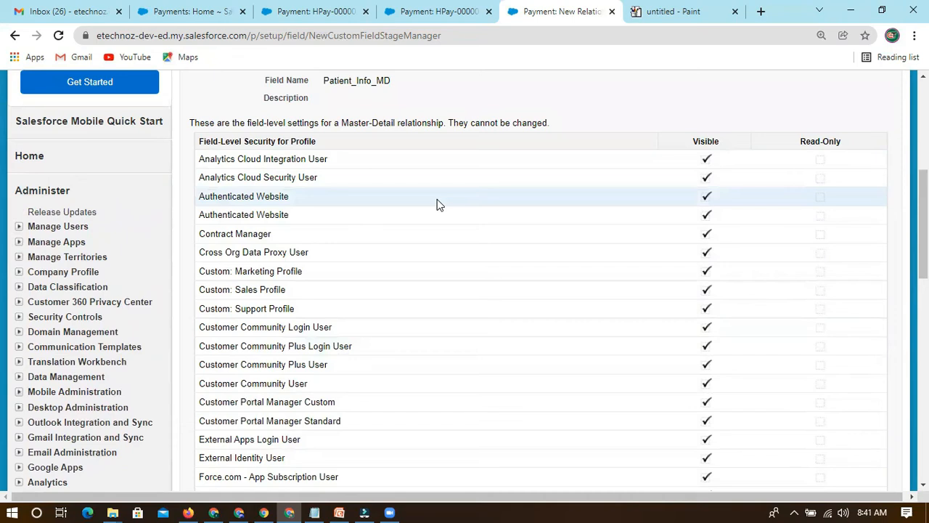
{"action": "left_click_drag", "start_coordinate": [201, 161], "coordinate": [333, 423]}
{"action": "scroll", "coordinate": [709, 341], "scroll_direction": "down", "scroll_amount": 3}
{"action": "scroll", "coordinate": [710, 341], "scroll_direction": "down", "scroll_amount": 2}
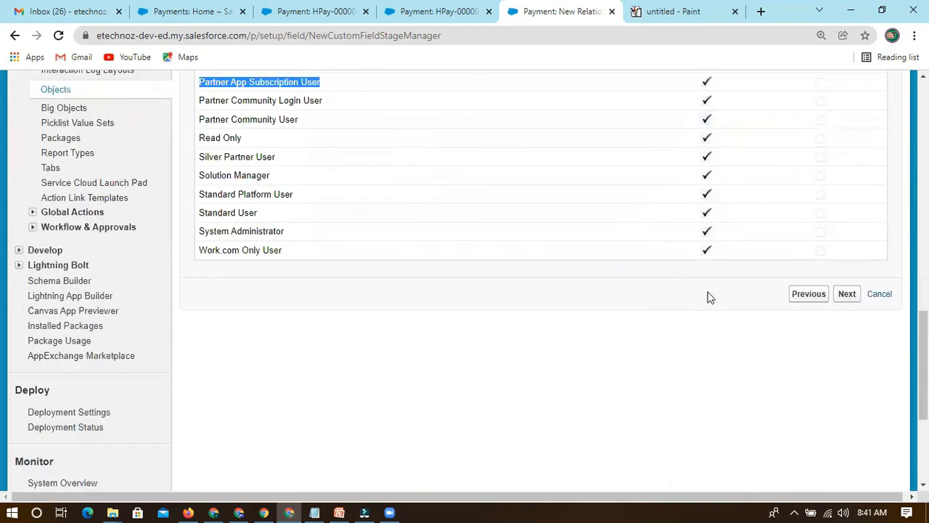
{"action": "left_click", "coordinate": [220, 230]}
{"action": "left_click_drag", "start_coordinate": [197, 231], "coordinate": [541, 235]}
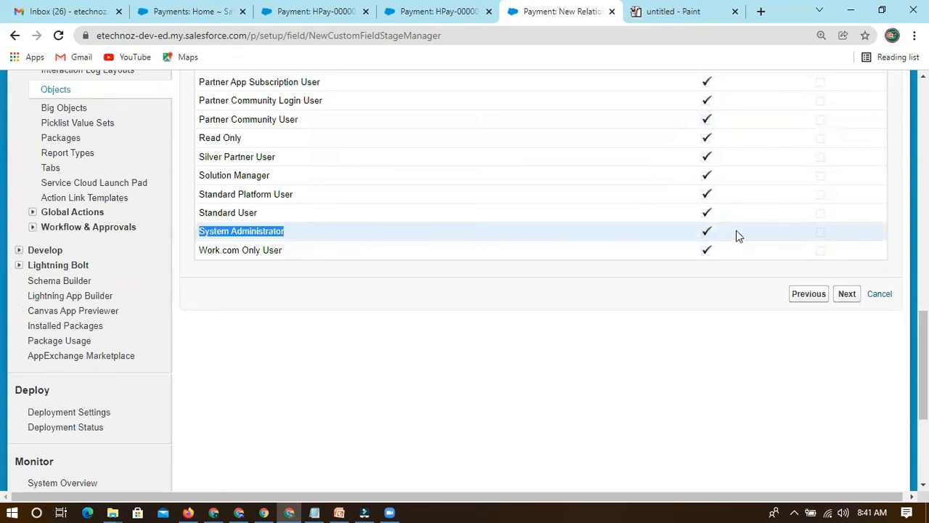
{"action": "scroll", "coordinate": [719, 234], "scroll_direction": "up", "scroll_amount": 10}
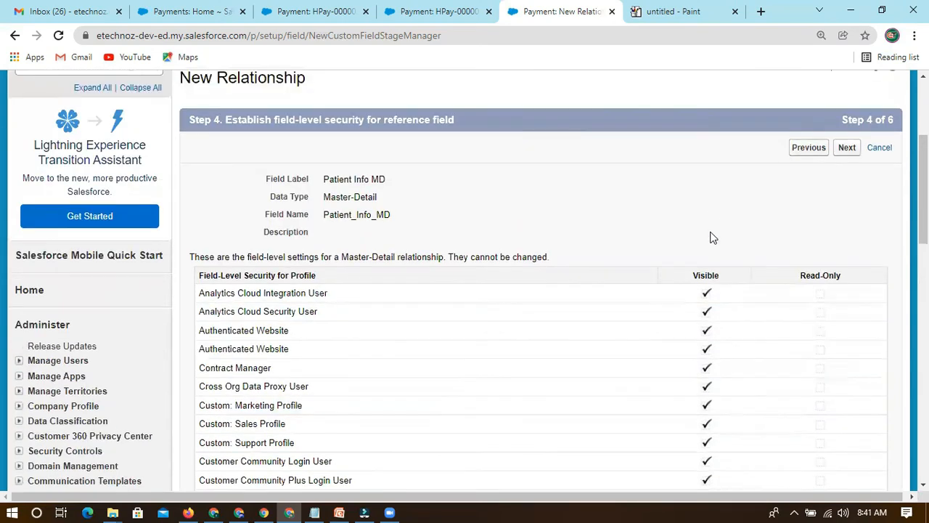
{"action": "scroll", "coordinate": [712, 237], "scroll_direction": "down", "scroll_amount": 1}
Switch to the Notepad notes and extend MD rule 1 with "for all the profiles within the system".
{"action": "left_click", "coordinate": [314, 512]}
{"action": "left_click", "coordinate": [155, 219]}
{"action": "left_click_drag", "start_coordinate": [155, 219], "coordinate": [266, 219]}
{"action": "left_click", "coordinate": [288, 220]}
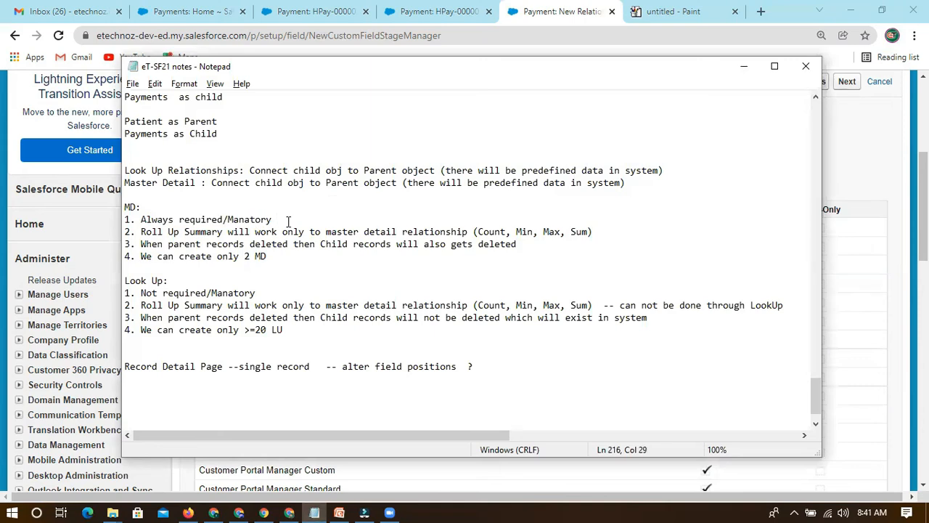
{"action": "type", "text": "for all the profiles which"}
{"action": "key", "text": "BackSpace"}
{"action": "key", "text": "BackSpace"}
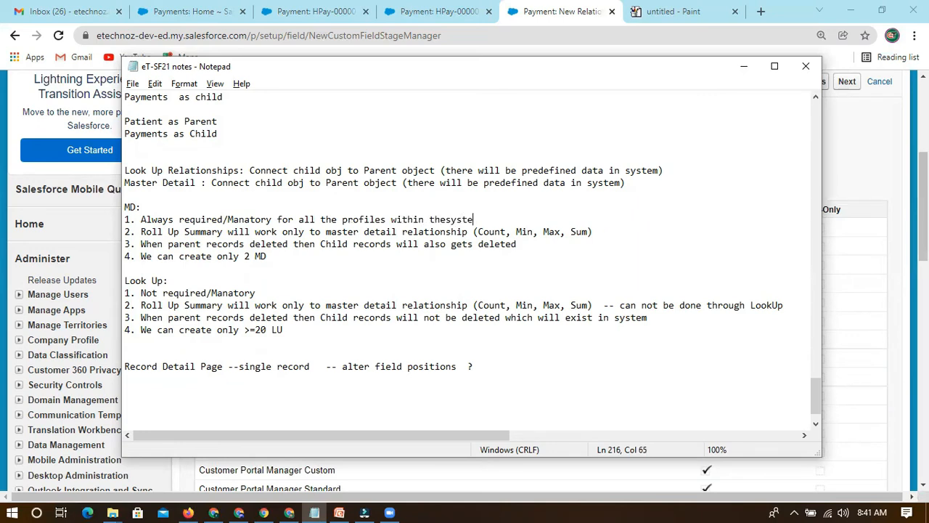
{"action": "left_click", "coordinate": [498, 220]}
Extend Look Up rule 1 in the notes with "and we can control access for different profiles".
{"action": "left_click", "coordinate": [276, 293]}
{"action": "left_click_drag", "start_coordinate": [142, 293], "coordinate": [259, 294]}
{"action": "left_click", "coordinate": [265, 292]}
{"action": "type", "text": "and we can control access for different"}
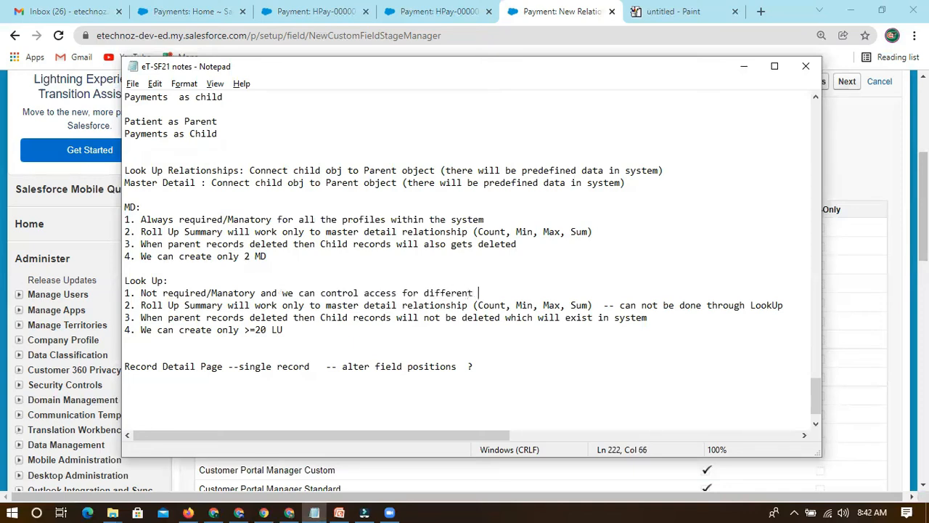
{"action": "type", "text": " profiles"}
{"action": "left_click_drag", "start_coordinate": [151, 283], "coordinate": [196, 277]}
{"action": "left_click", "coordinate": [224, 275]}
{"action": "left_click_drag", "start_coordinate": [407, 221], "coordinate": [497, 221]}
{"action": "left_click", "coordinate": [498, 221]}
Return to the Salesforce relationship setup in the browser and continue from field-level security to the page layouts.
{"action": "key", "text": "alt+Tab"}
{"action": "scroll", "coordinate": [684, 228], "scroll_direction": "down", "scroll_amount": 15}
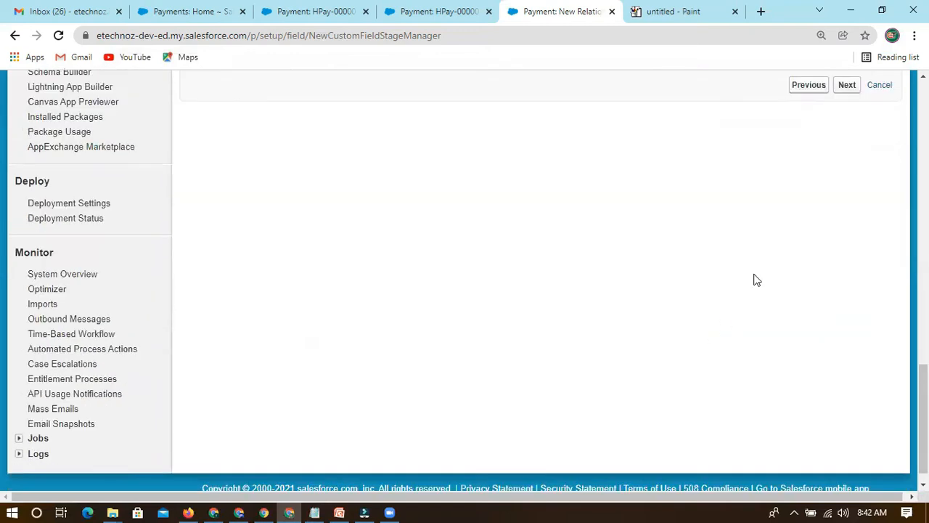
{"action": "scroll", "coordinate": [756, 279], "scroll_direction": "up", "scroll_amount": 4}
{"action": "left_click", "coordinate": [848, 336]}
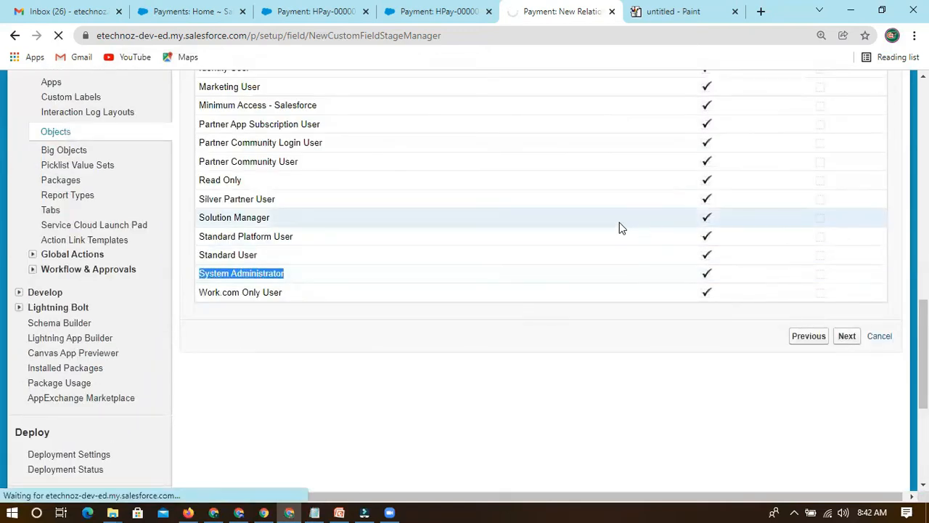
Check that Patient Info MD is included on the Payment Layout and continue to the related list settings.
{"action": "scroll", "coordinate": [561, 294], "scroll_direction": "down", "scroll_amount": 2}
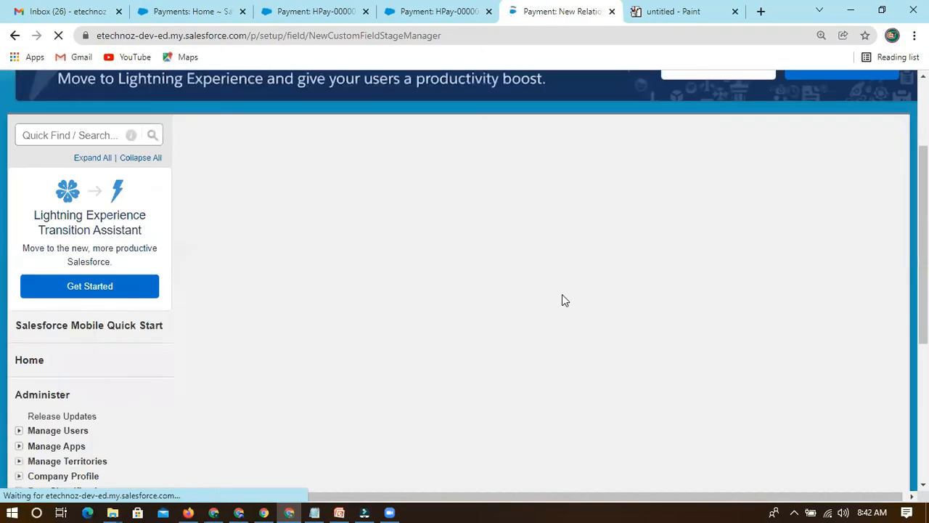
{"action": "scroll", "coordinate": [550, 290], "scroll_direction": "down", "scroll_amount": 1}
{"action": "left_click_drag", "start_coordinate": [241, 296], "coordinate": [336, 295]}
{"action": "left_click", "coordinate": [216, 308]}
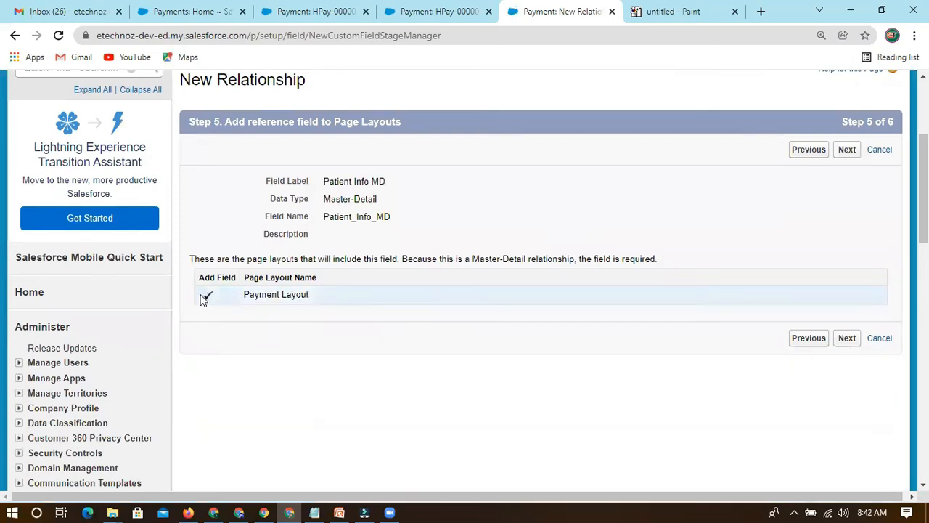
{"action": "left_click_drag", "start_coordinate": [312, 298], "coordinate": [226, 298]}
{"action": "left_click", "coordinate": [339, 323]}
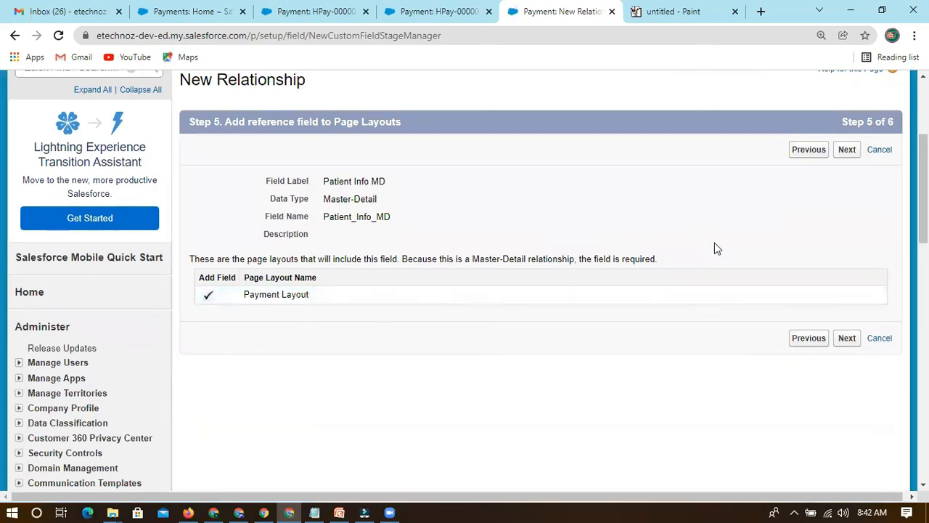
{"action": "left_click", "coordinate": [848, 150]}
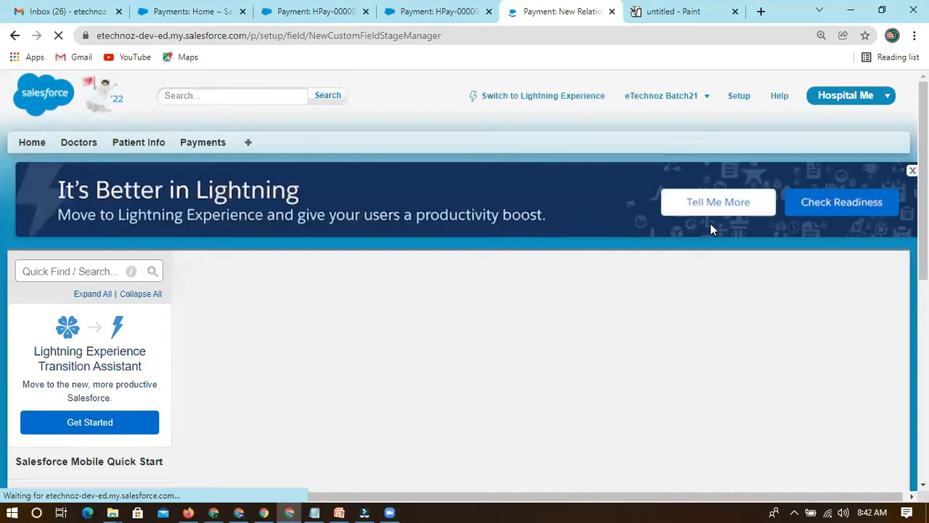
Try to save the Patient Info MD relationship with the Payments (Patient Info MD) related list on the Patient Info Layout.
{"action": "scroll", "coordinate": [467, 259], "scroll_direction": "down", "scroll_amount": 4}
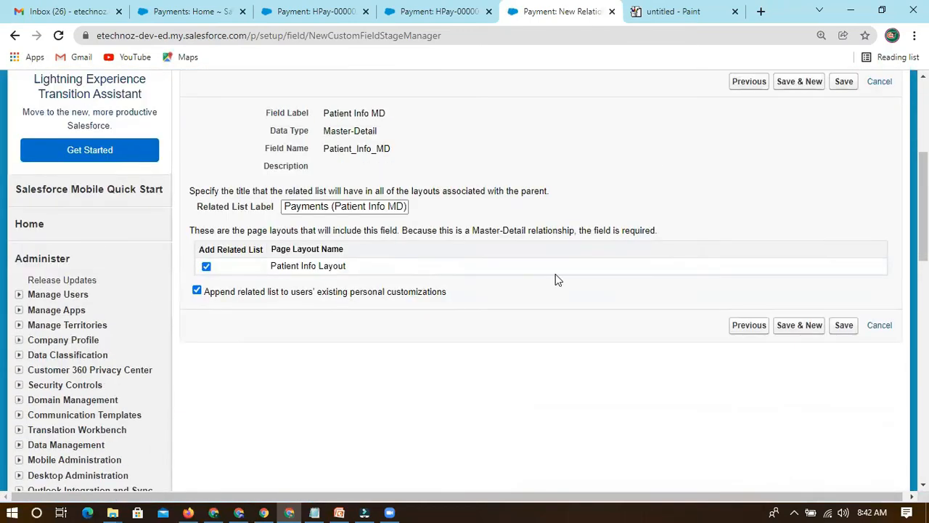
{"action": "scroll", "coordinate": [815, 162], "scroll_direction": "up", "scroll_amount": 2}
{"action": "left_click", "coordinate": [843, 152]}
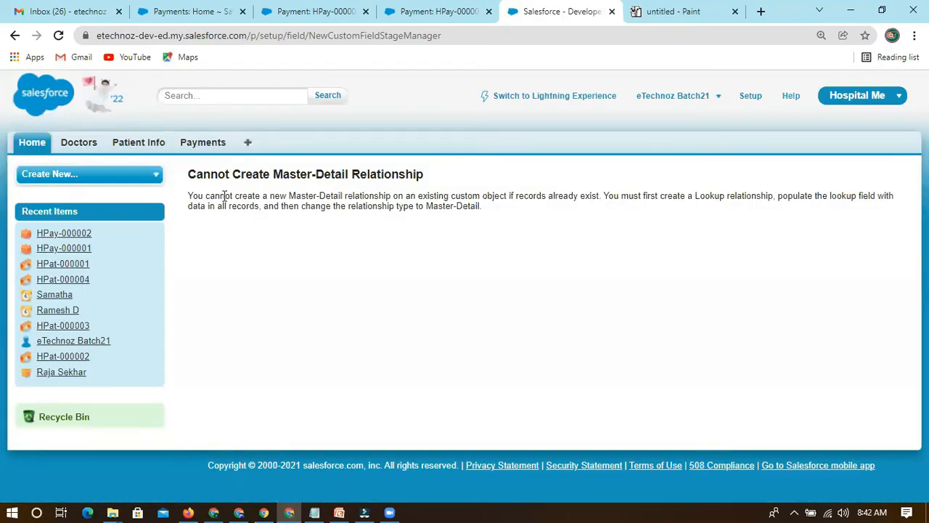
Copy the full explanation under "Cannot Create Master-Detail Relationship" and switch to the Notepad notes.
{"action": "left_click_drag", "start_coordinate": [190, 195], "coordinate": [605, 210]}
{"action": "left_click", "coordinate": [496, 214]}
{"action": "left_click_drag", "start_coordinate": [483, 205], "coordinate": [196, 193]}
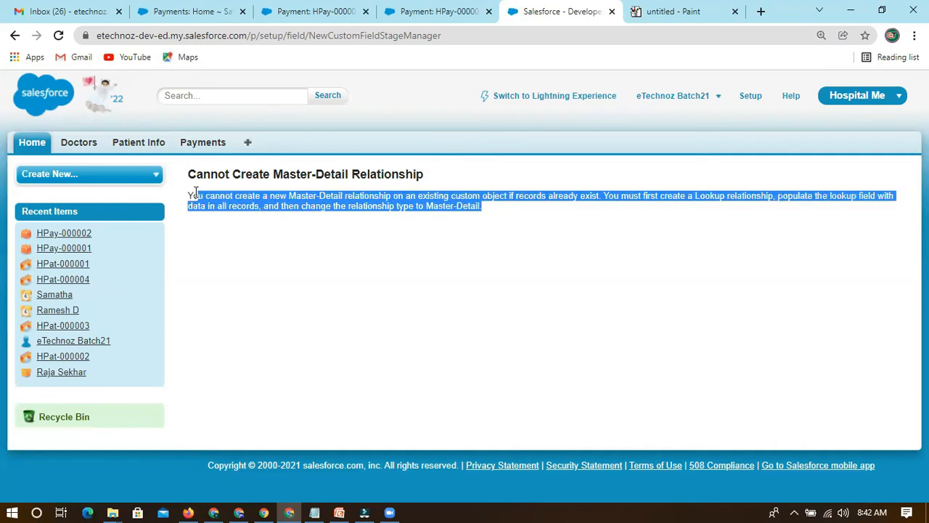
{"action": "left_click", "coordinate": [314, 512]}
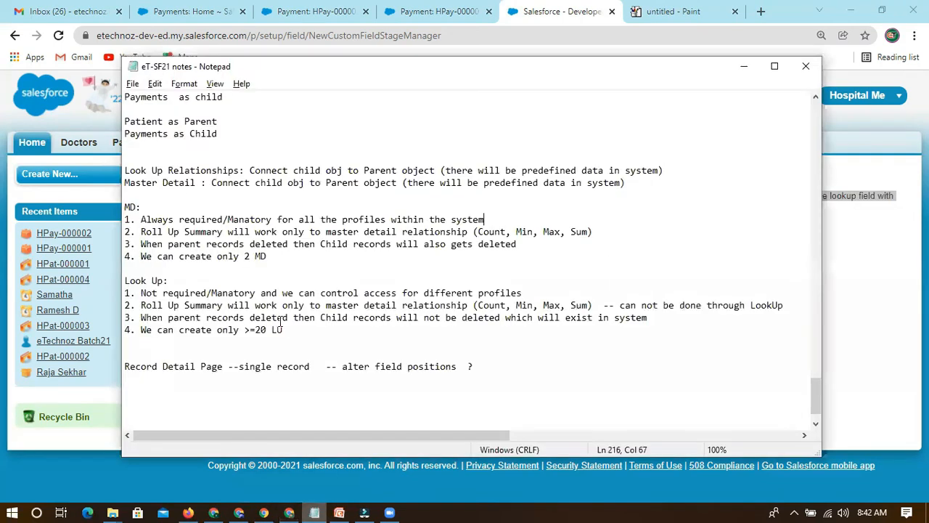
{"action": "scroll", "coordinate": [153, 389], "scroll_direction": "down", "scroll_amount": 1}
{"action": "left_click", "coordinate": [156, 353]}
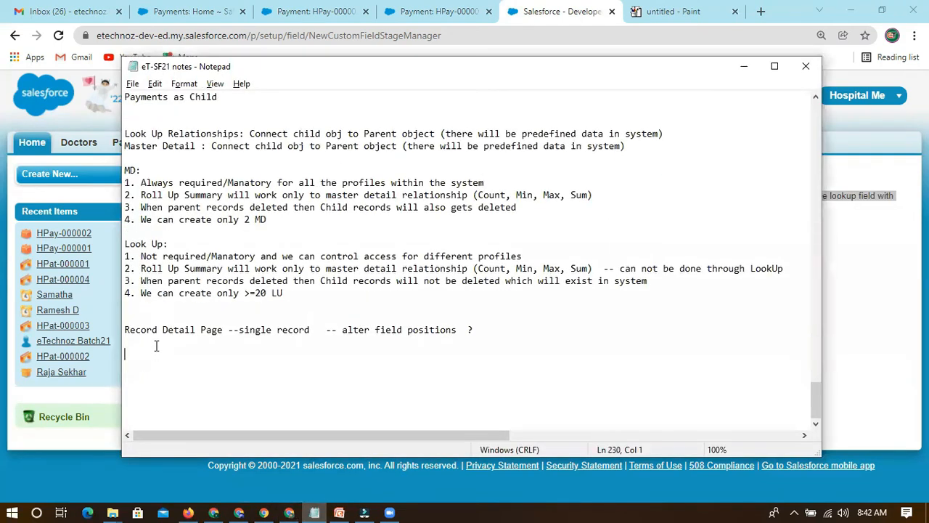
{"action": "key", "text": "ctrl+v"}
{"action": "left_click_drag", "start_coordinate": [489, 436], "coordinate": [136, 434]}
{"action": "left_click_drag", "start_coordinate": [126, 354], "coordinate": [825, 350]}
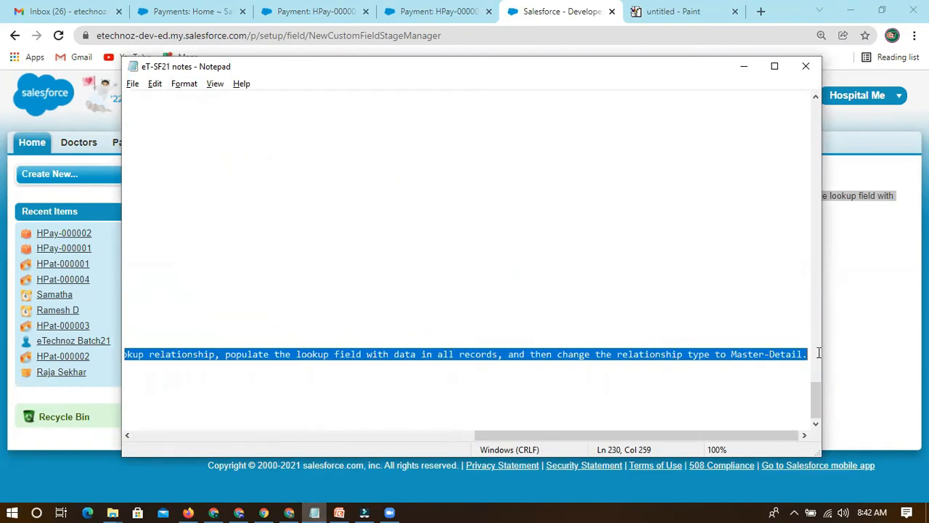
{"action": "key", "text": "Delete"}
Add the copied explanation about creating master-detail relationships when records already exist as rule 5 under MD.
{"action": "left_click", "coordinate": [156, 232]}
{"action": "type", "text": "5"}
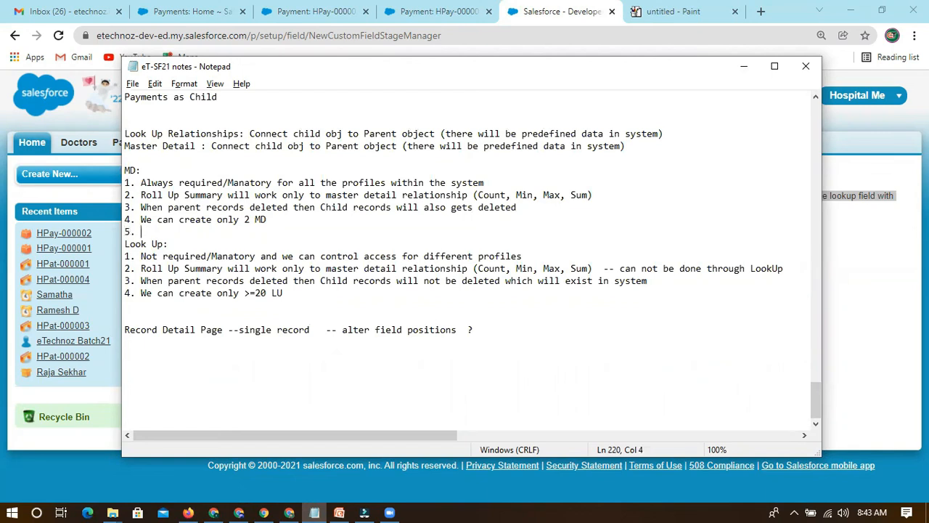
{"action": "type", "text": "."}
{"action": "key", "text": "ctrl+v"}
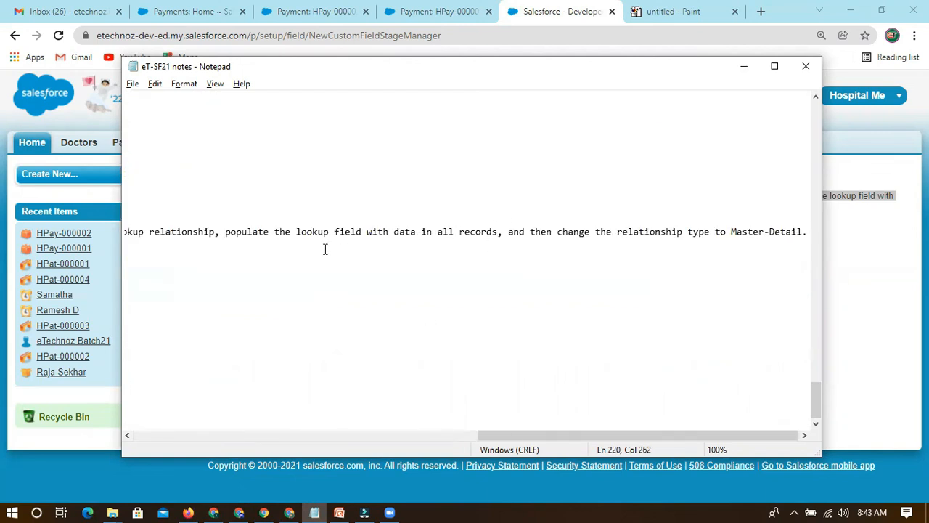
Break rule 5 after "already exist." and "in all records,", indent its last line, and add blank lines before the Look Up section.
{"action": "left_click_drag", "start_coordinate": [525, 435], "coordinate": [308, 434]}
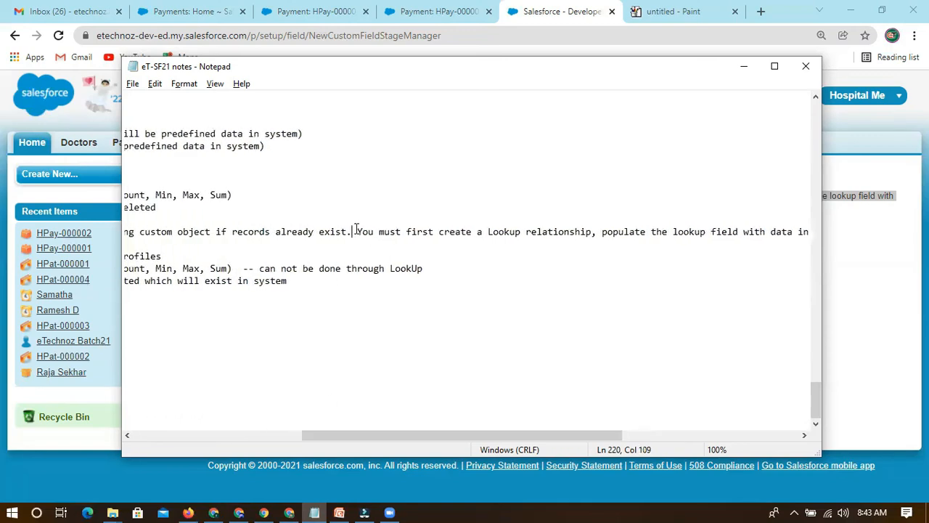
{"action": "key", "text": "Return"}
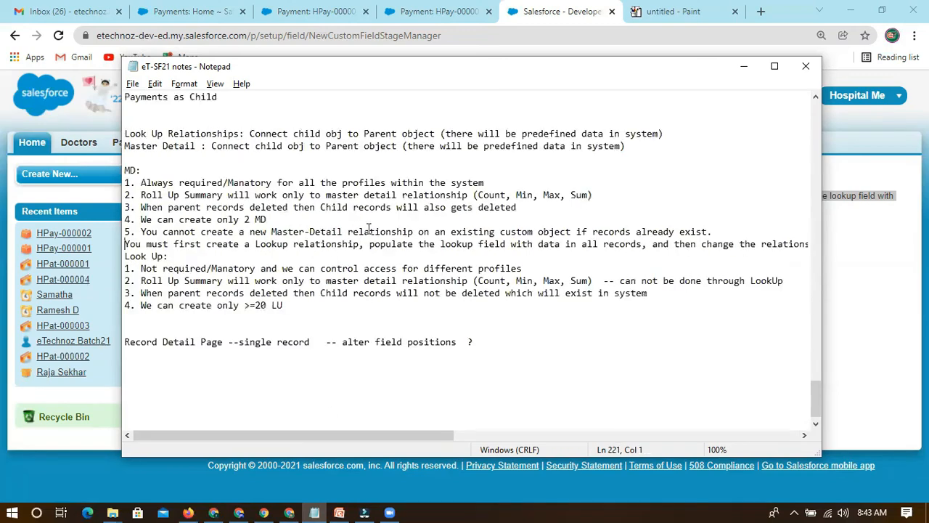
{"action": "key", "text": "Return"}
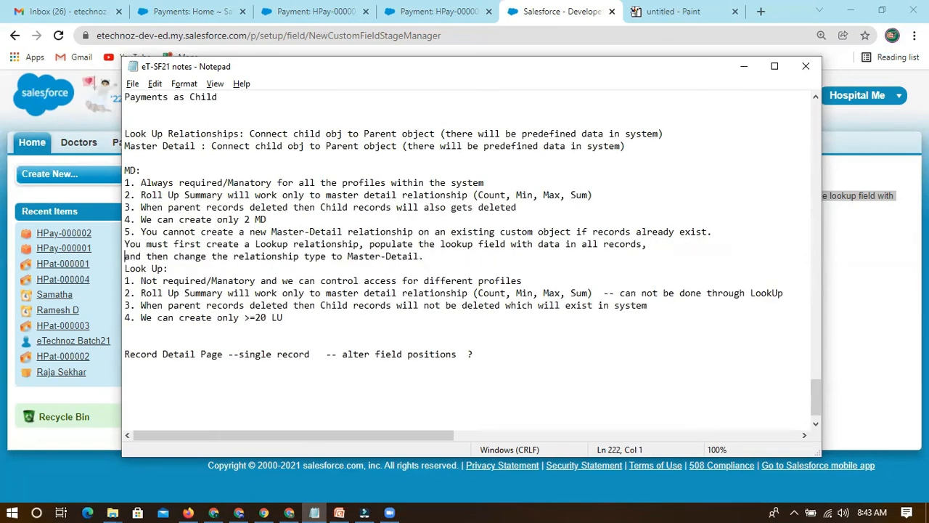
{"action": "key", "text": "Tab"}
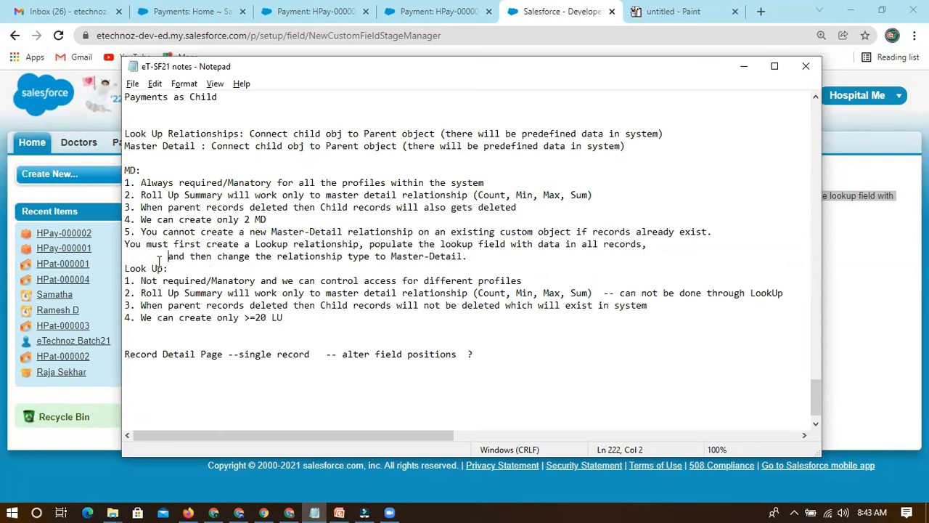
{"action": "left_click", "coordinate": [124, 267]}
{"action": "key", "text": "Return"}
{"action": "key", "text": "Return"}
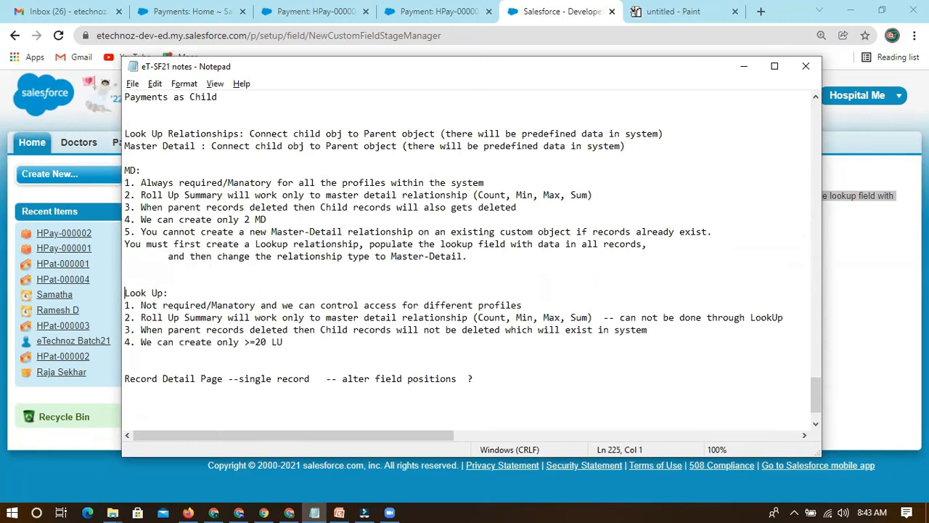
Add the heading "Lookup and MD Relationships Difference:" above the Look Up Relationships definition.
{"action": "left_click", "coordinate": [128, 155]}
{"action": "scroll", "coordinate": [132, 120], "scroll_direction": "up", "scroll_amount": 1}
{"action": "type", "text": "Loo"}
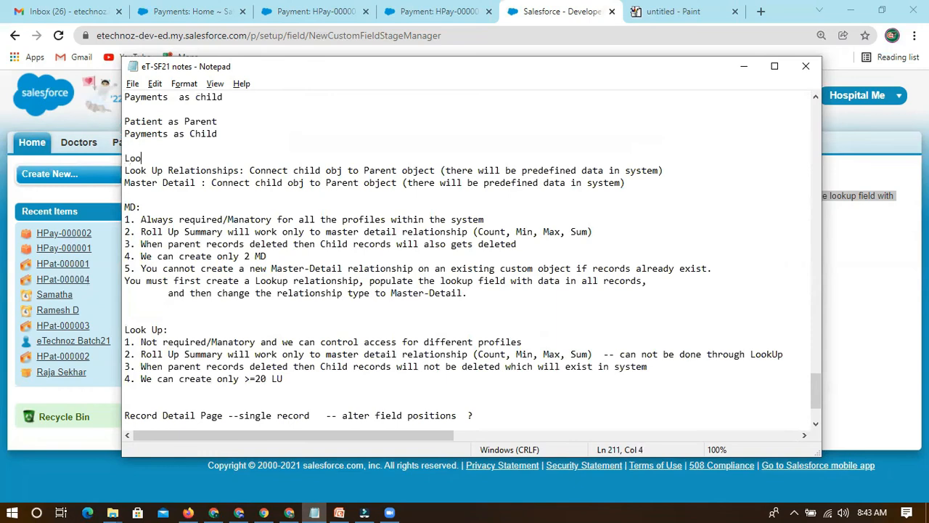
{"action": "type", "text": "kup and MD Relationshi"}
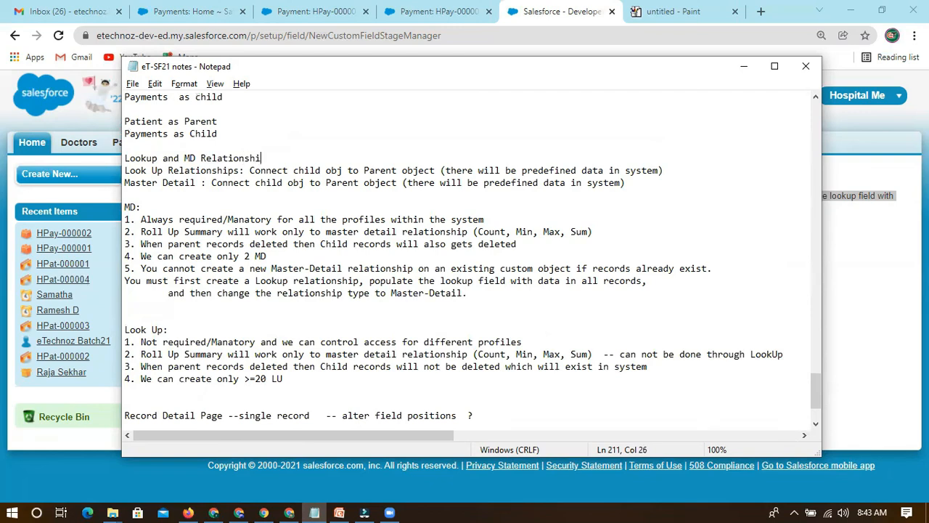
{"action": "type", "text": "ps Difference:"}
Insert a dashed separator line above the relationships difference heading and add line spacing around the heading.
{"action": "left_click", "coordinate": [131, 145]}
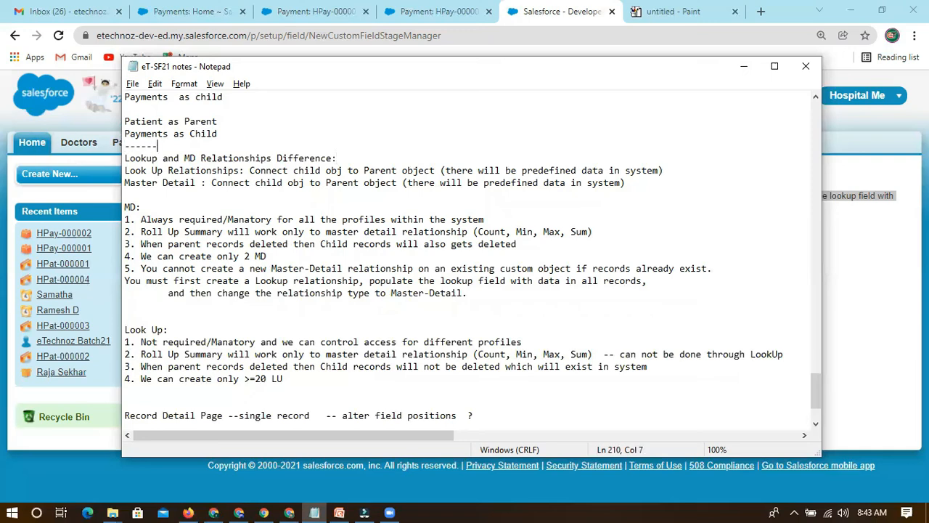
{"action": "type", "text": "------"}
{"action": "key", "text": "Return"}
{"action": "scroll", "coordinate": [352, 146], "scroll_direction": "down", "scroll_amount": 3}
{"action": "scroll", "coordinate": [352, 146], "scroll_direction": "up", "scroll_amount": 2}
{"action": "left_click", "coordinate": [352, 146]}
{"action": "key", "text": "Return"}
Indent the "You must first create a Lookup relationship" line of rule 5 to align with the line below it.
{"action": "scroll", "coordinate": [273, 218], "scroll_direction": "down", "scroll_amount": 2}
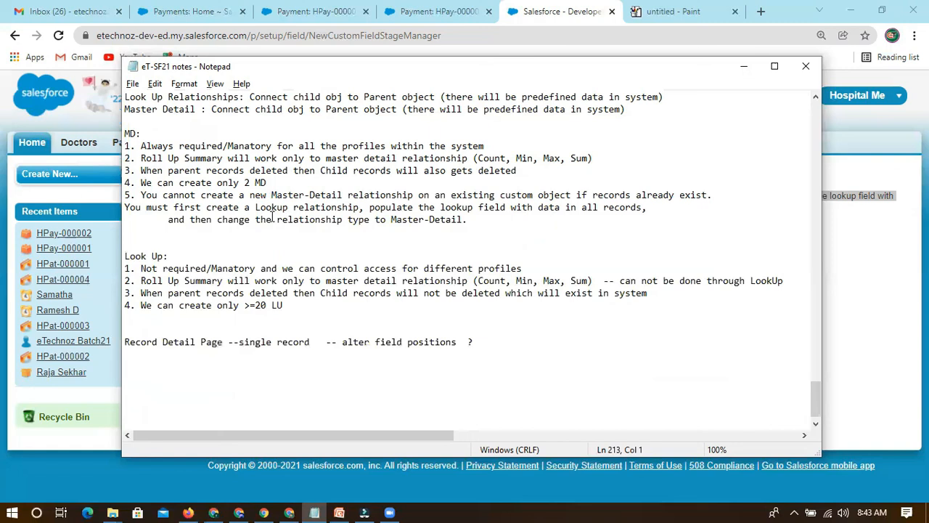
{"action": "left_click", "coordinate": [160, 227]}
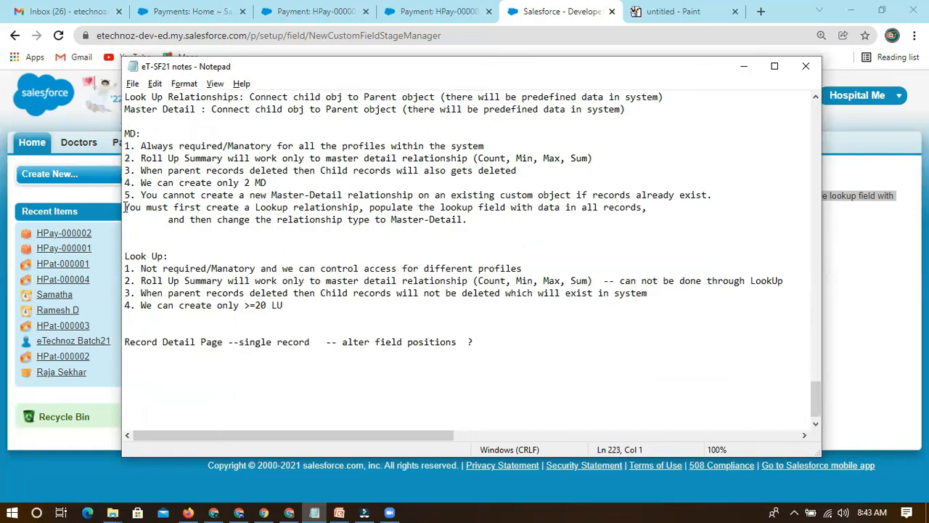
{"action": "key", "text": "Tab"}
Review rule 5's restriction on new master-detail relationships, focusing on the condition about existing records.
{"action": "left_click_drag", "start_coordinate": [142, 194], "coordinate": [712, 194]}
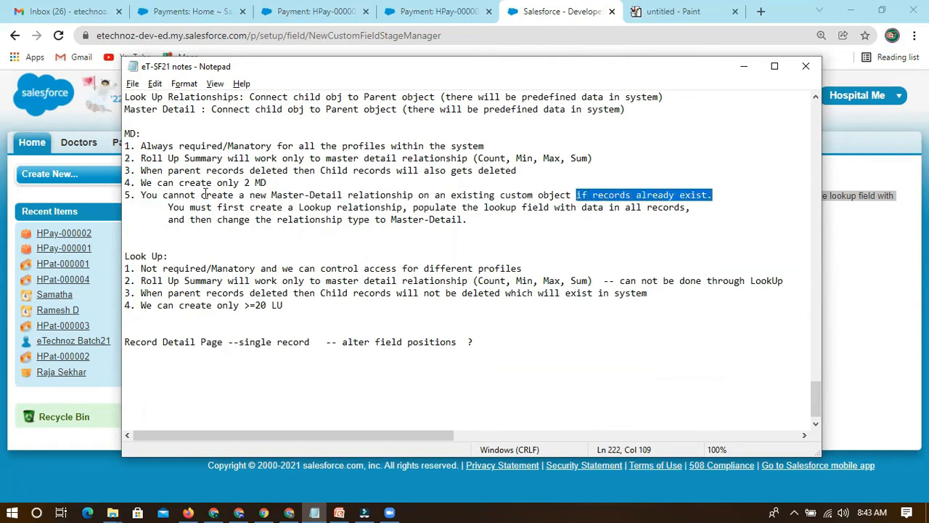
{"action": "left_click", "coordinate": [586, 195]}
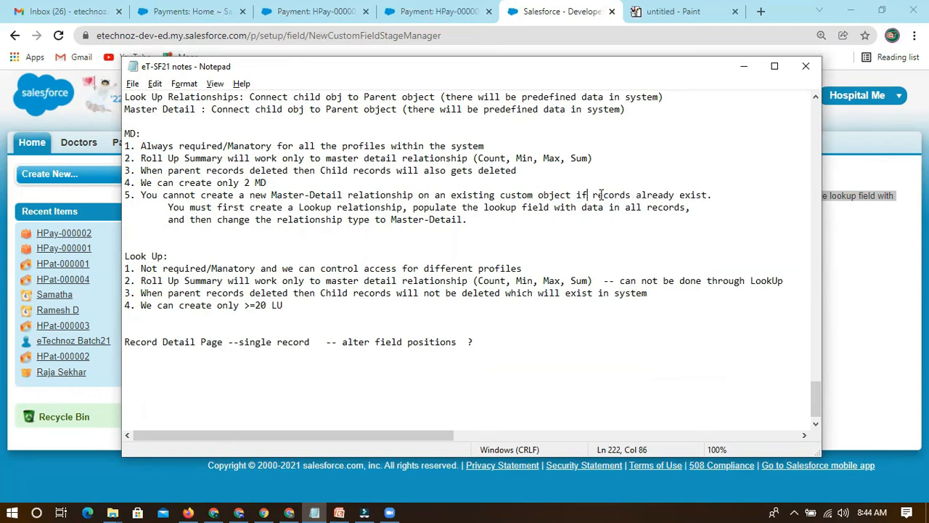
{"action": "left_click_drag", "start_coordinate": [578, 194], "coordinate": [712, 195]}
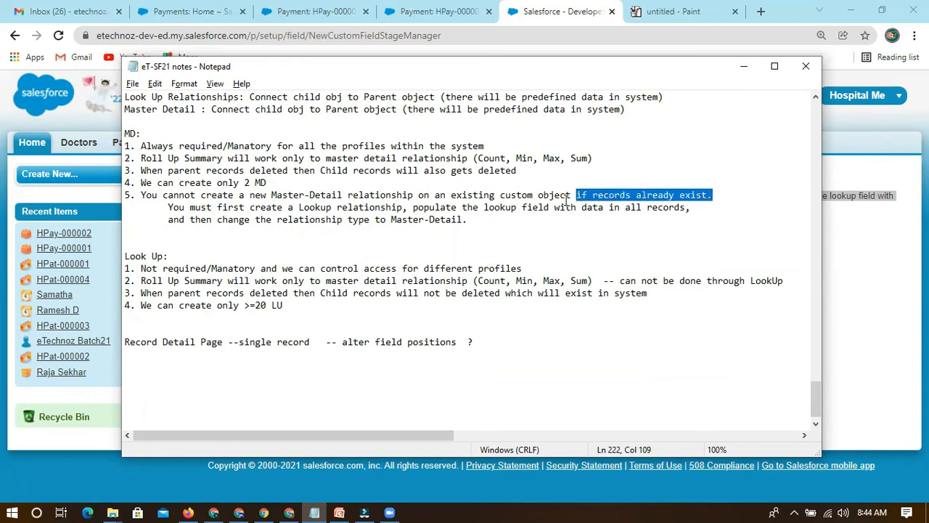
{"action": "left_click_drag", "start_coordinate": [272, 194], "coordinate": [340, 194]}
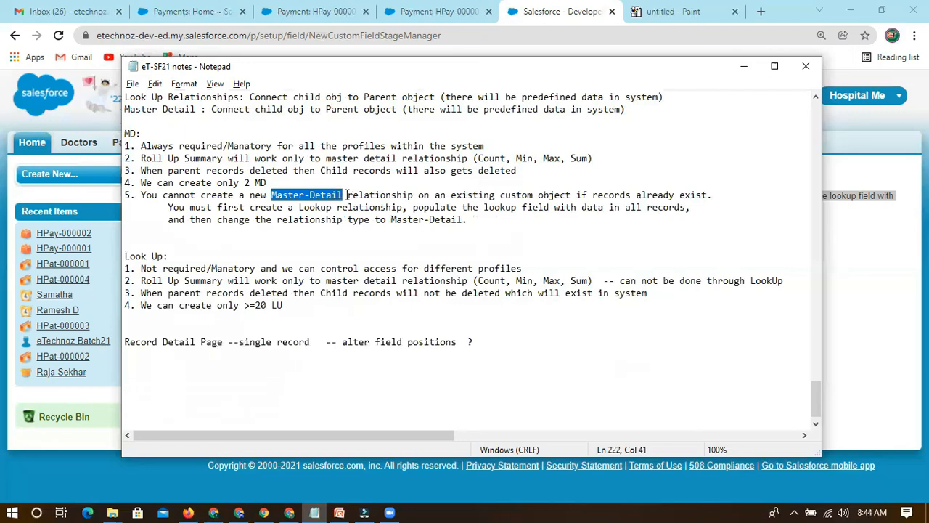
Review the MD notes, comparing rule 1 on mandatory fields with rule 5 on creating a new Master-Detail relationship.
{"action": "left_click", "coordinate": [346, 195]}
{"action": "left_click_drag", "start_coordinate": [273, 195], "coordinate": [342, 195]}
{"action": "left_click_drag", "start_coordinate": [174, 147], "coordinate": [272, 147]}
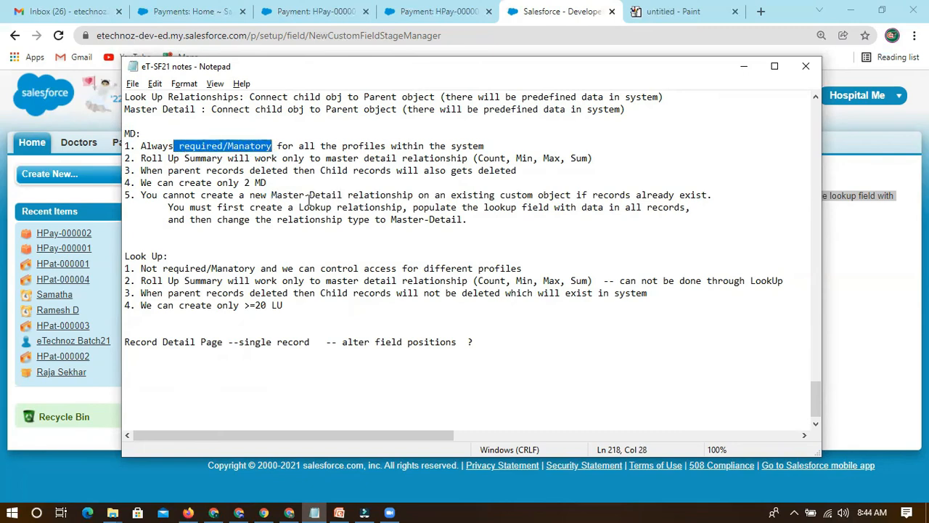
{"action": "left_click_drag", "start_coordinate": [272, 195], "coordinate": [342, 195]}
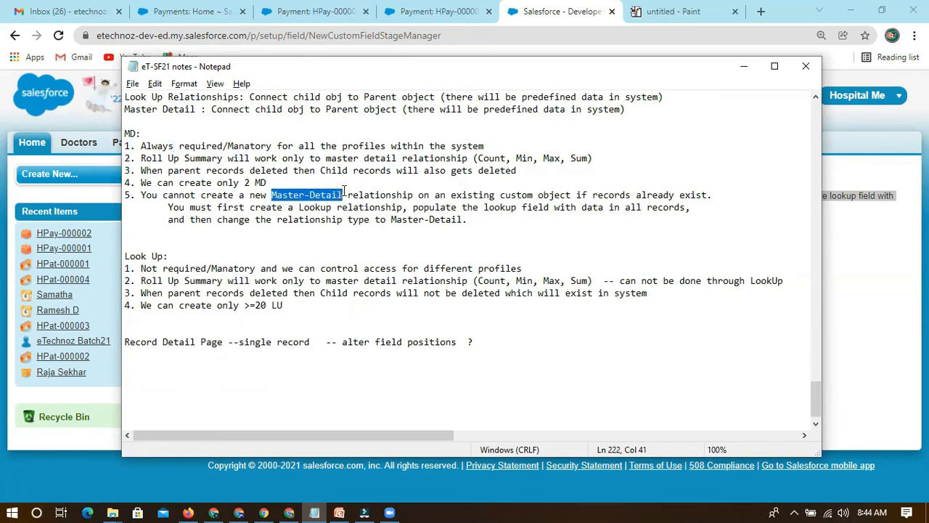
Minimize the notes and examine the Patient Info field on payment HPay-000001 in Salesforce.
{"action": "left_click", "coordinate": [744, 67]}
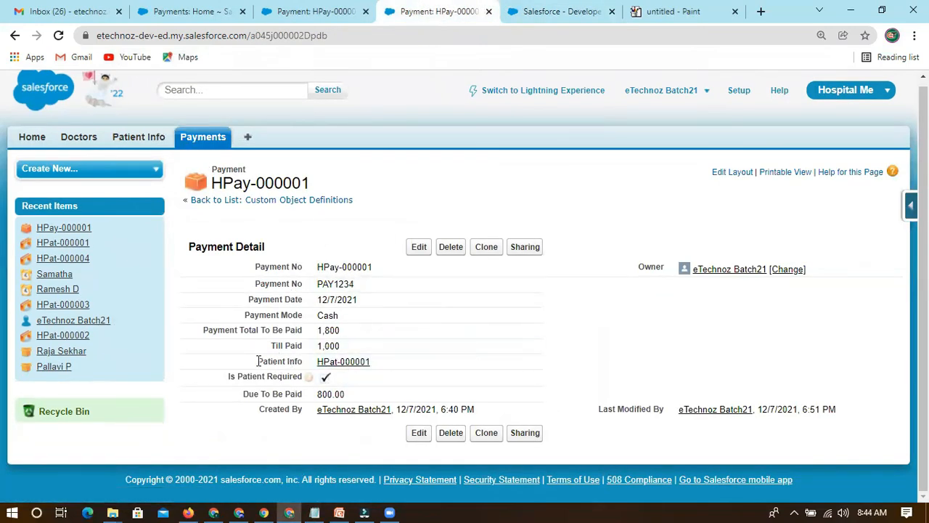
{"action": "left_click_drag", "start_coordinate": [261, 361], "coordinate": [305, 365]}
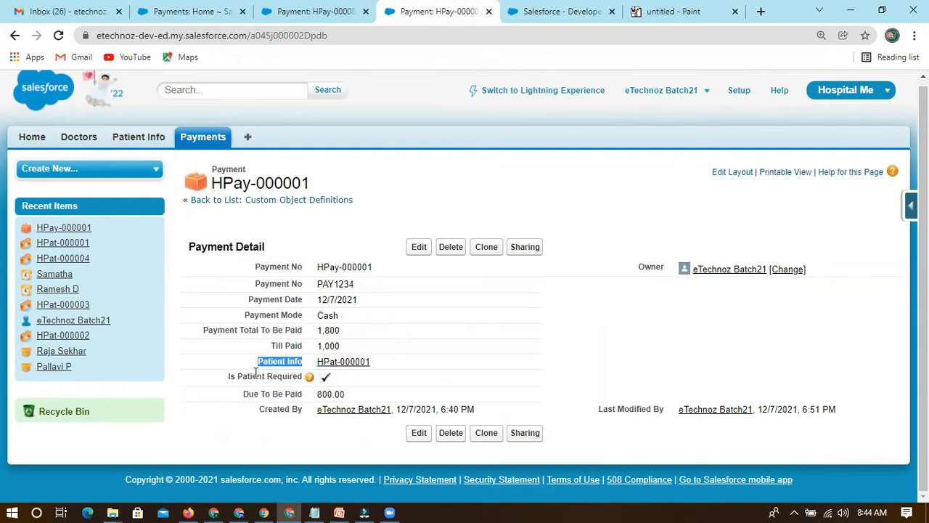
{"action": "left_click", "coordinate": [321, 245]}
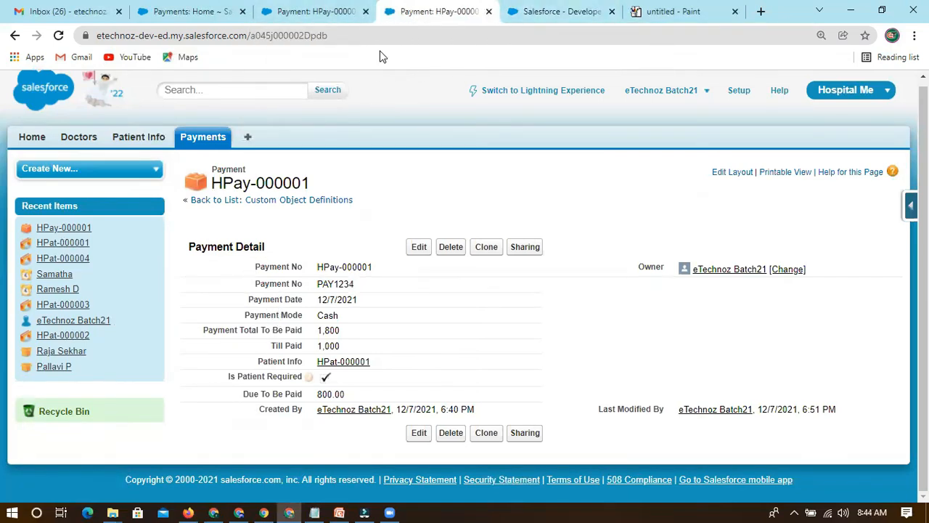
Examine the Cannot Create Master-Detail Relationship message, focusing on the restriction for custom objects with existing records.
{"action": "left_click", "coordinate": [334, 14]}
{"action": "left_click", "coordinate": [434, 12]}
{"action": "left_click", "coordinate": [556, 11]}
{"action": "double_click", "coordinate": [472, 207]}
{"action": "left_click", "coordinate": [553, 198]}
{"action": "left_click_drag", "start_coordinate": [606, 195], "coordinate": [486, 210]}
{"action": "left_click", "coordinate": [787, 199]}
{"action": "left_click", "coordinate": [488, 208]}
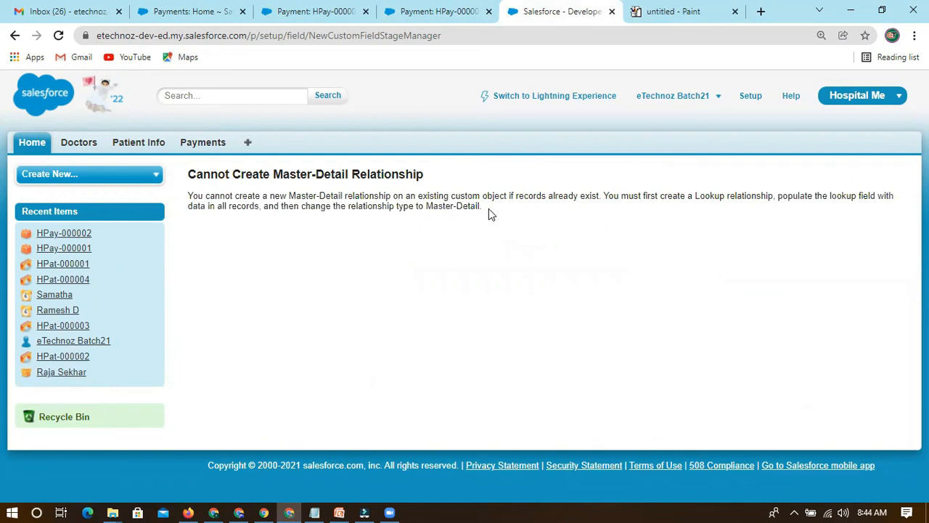
{"action": "left_click_drag", "start_coordinate": [599, 198], "coordinate": [288, 194]}
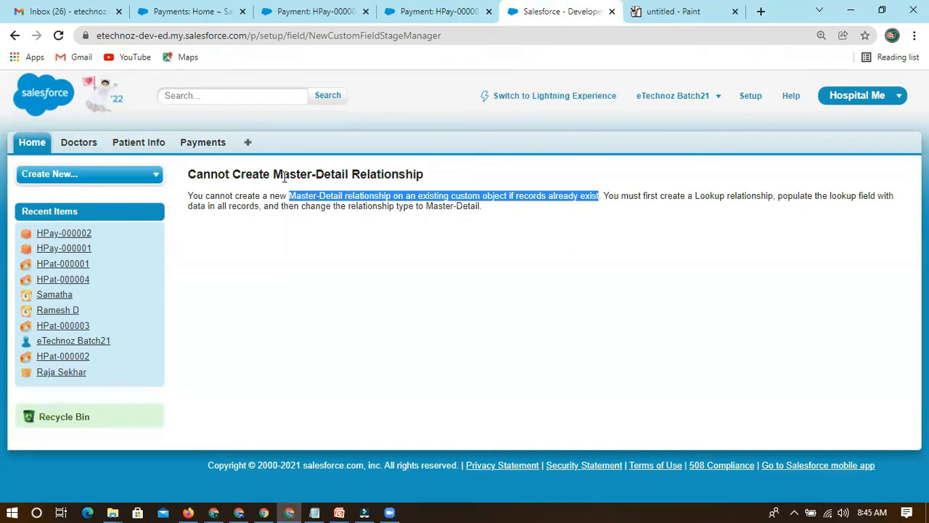
{"action": "left_click", "coordinate": [320, 194]}
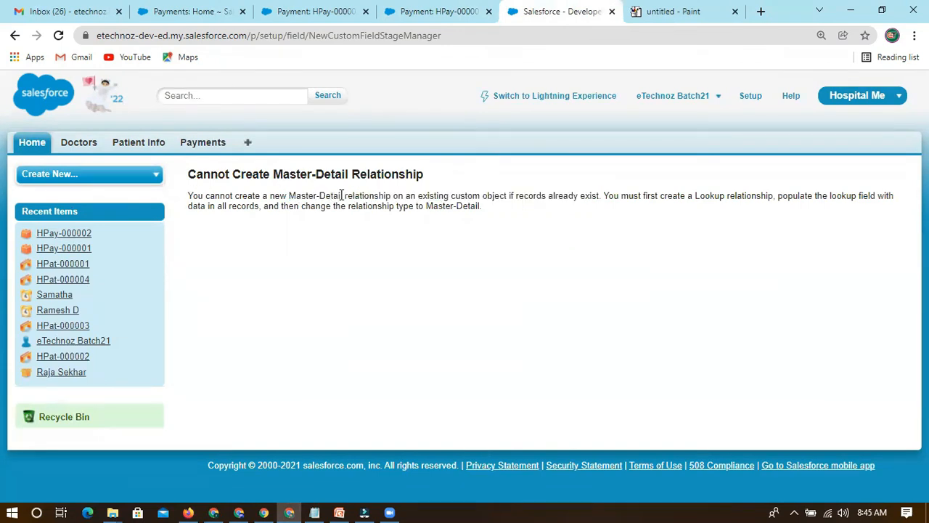
{"action": "left_click_drag", "start_coordinate": [342, 195], "coordinate": [287, 195]}
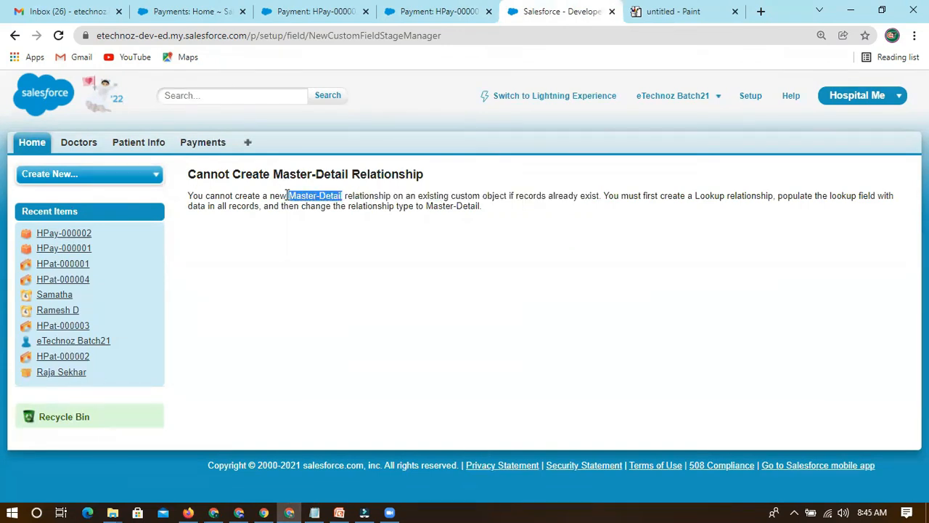
{"action": "left_click", "coordinate": [508, 213]}
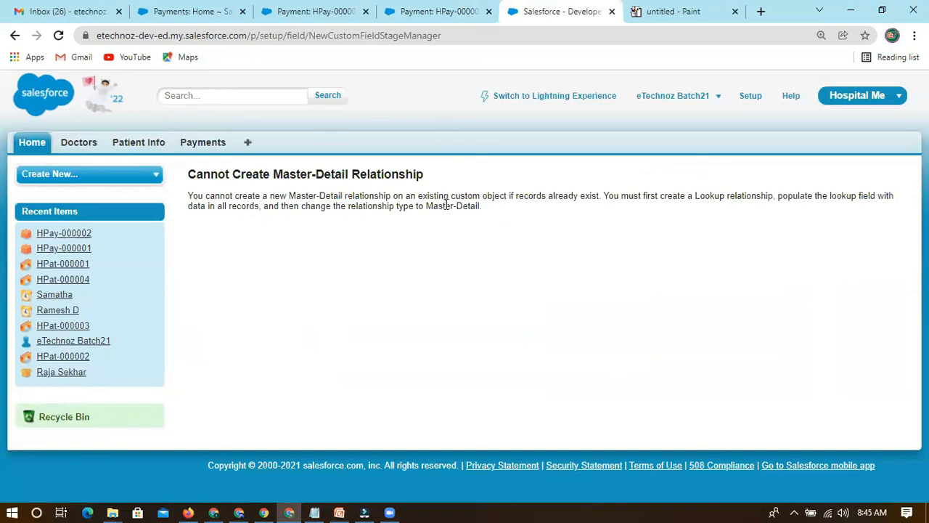
Read the message's workaround on creating a lookup, populating it in all records and changing the relationship type.
{"action": "left_click_drag", "start_coordinate": [605, 196], "coordinate": [762, 196]}
{"action": "left_click", "coordinate": [711, 199]}
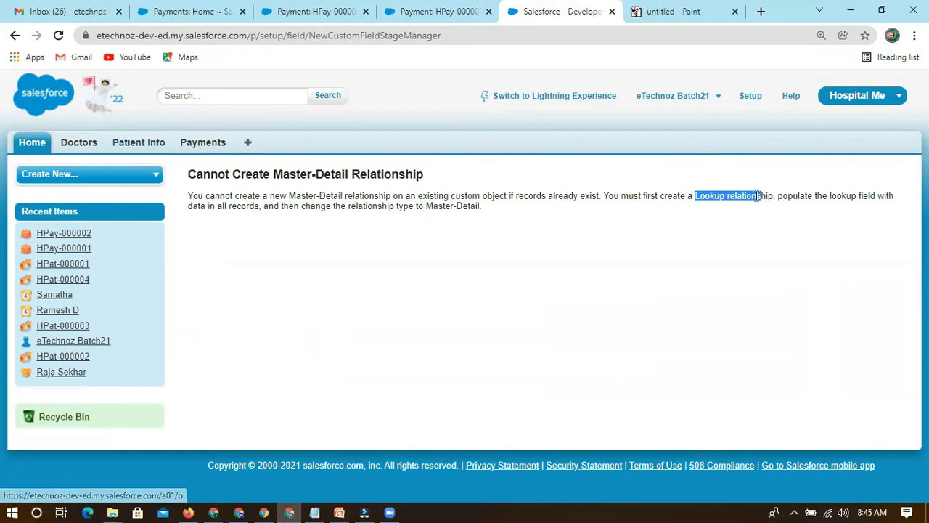
{"action": "left_click", "coordinate": [780, 197]}
{"action": "left_click_drag", "start_coordinate": [793, 196], "coordinate": [260, 207]}
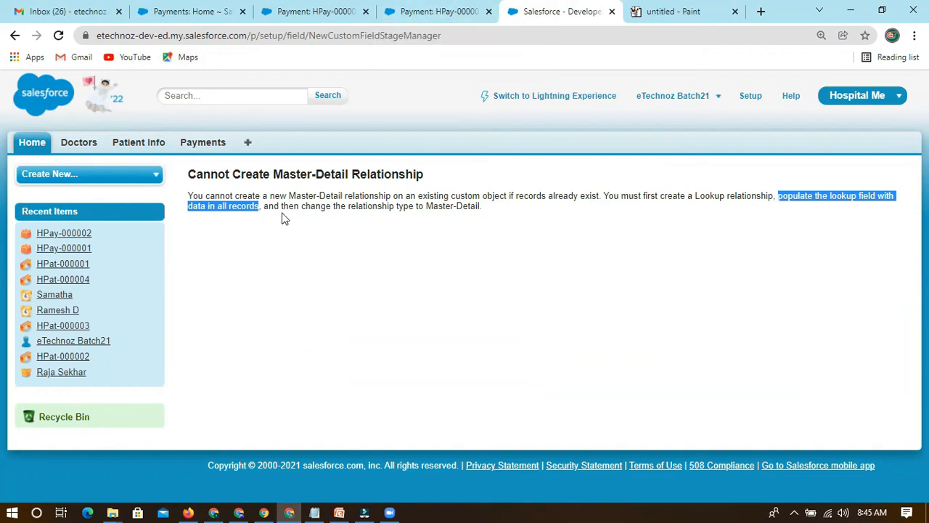
{"action": "left_click_drag", "start_coordinate": [300, 208], "coordinate": [505, 215]}
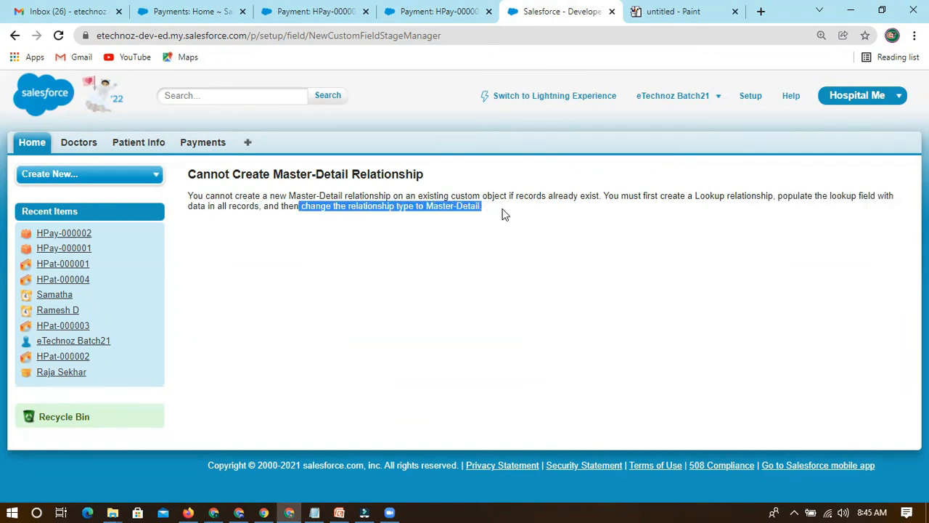
{"action": "left_click", "coordinate": [505, 215]}
Check the Patient Info lookup on payment HPay-000001 against the master-detail error message.
{"action": "left_click", "coordinate": [438, 12]}
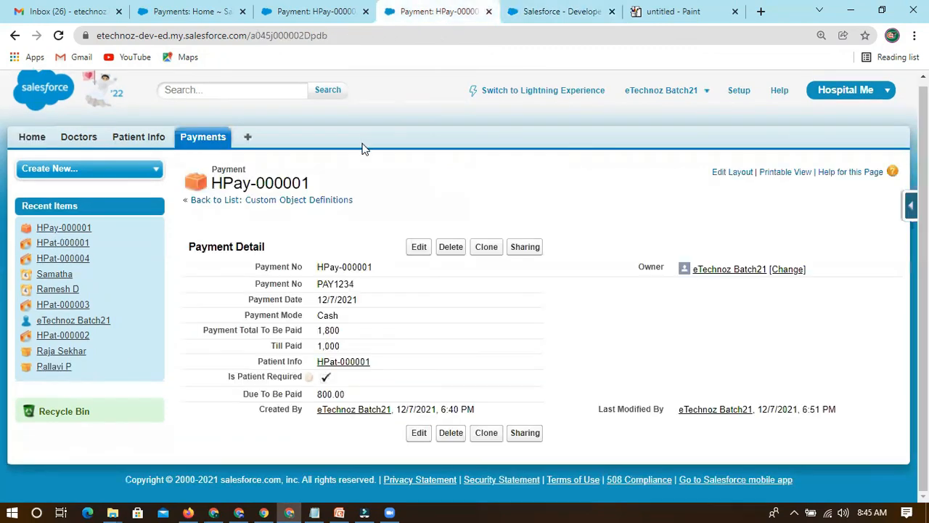
{"action": "left_click_drag", "start_coordinate": [258, 361], "coordinate": [305, 363]}
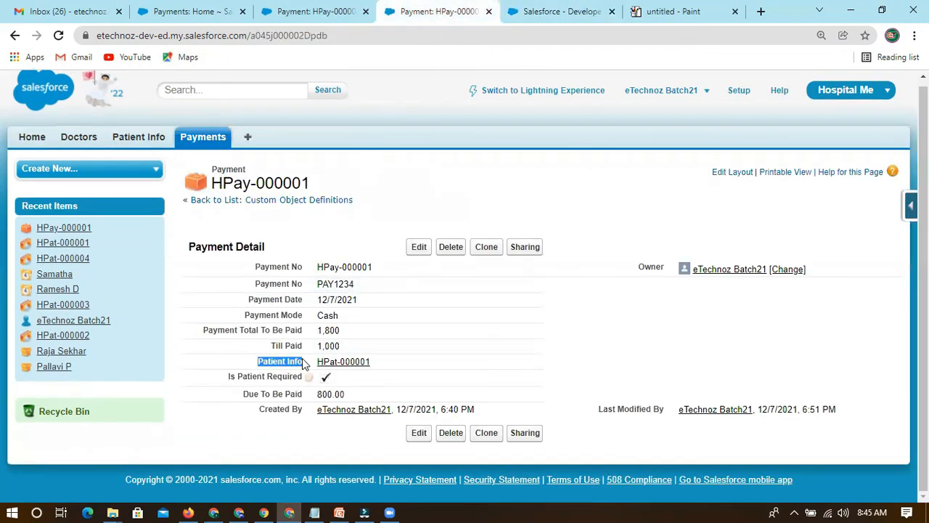
{"action": "left_click", "coordinate": [356, 218]}
{"action": "left_click", "coordinate": [533, 12]}
{"action": "left_click", "coordinate": [453, 12]}
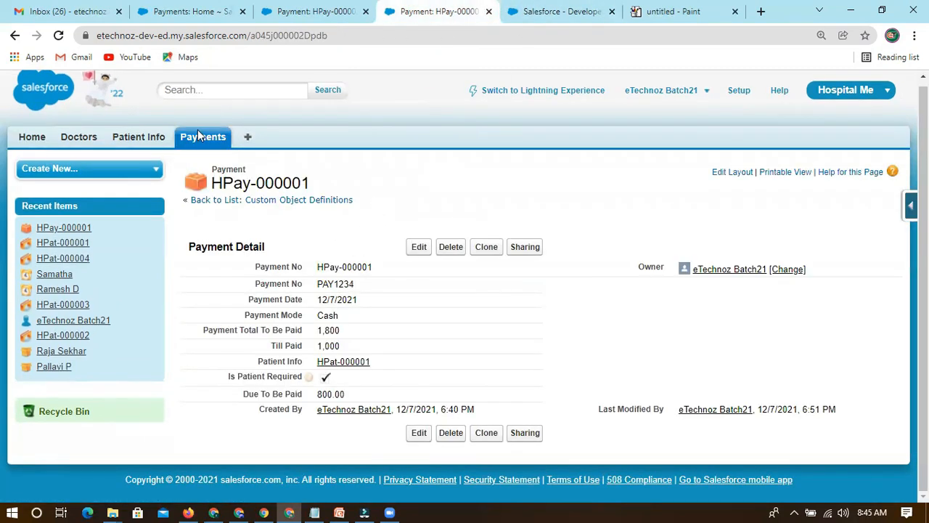
Open payment HPay-000002 from the recent payments and check its Patient Info field.
{"action": "left_click", "coordinate": [205, 145]}
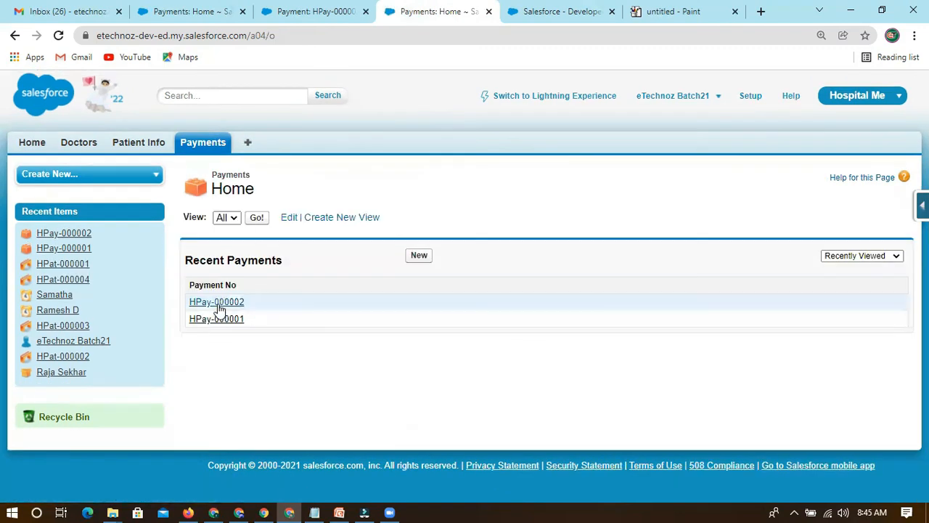
{"action": "left_click", "coordinate": [222, 305]}
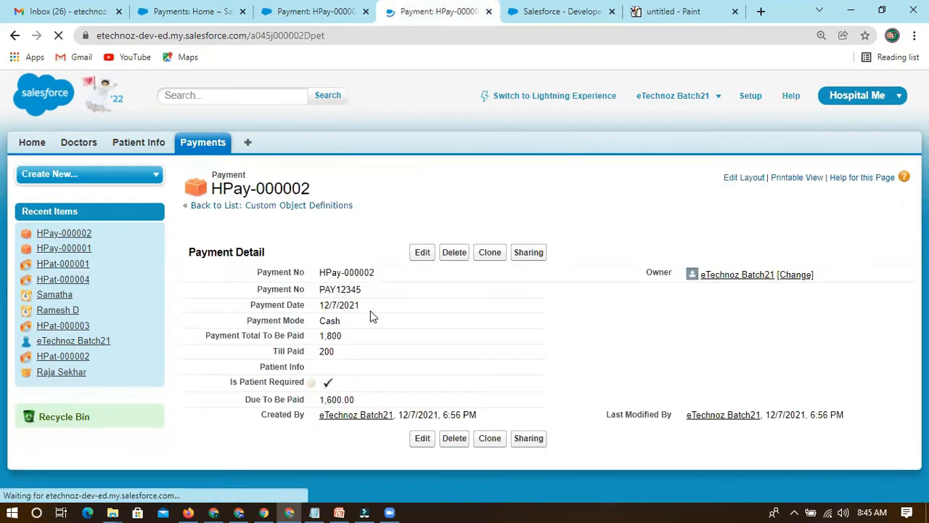
{"action": "scroll", "coordinate": [424, 330], "scroll_direction": "down", "scroll_amount": 1}
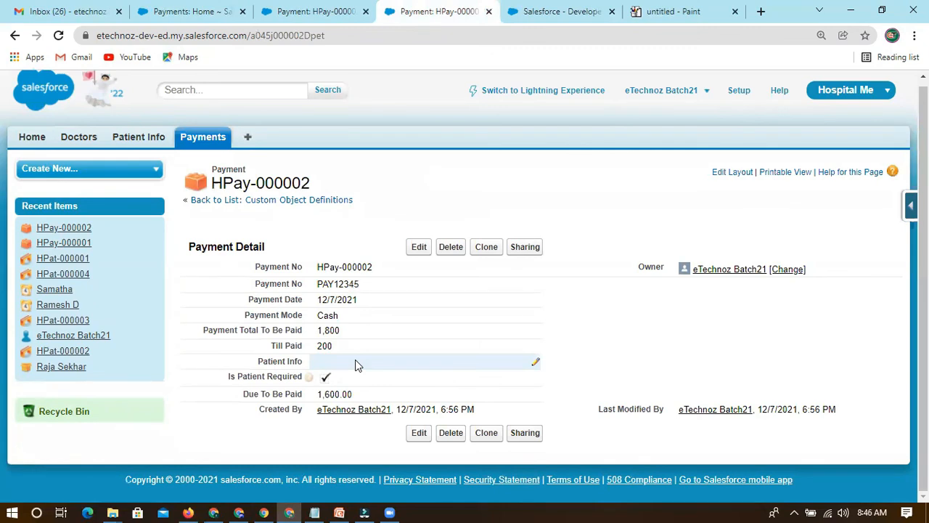
{"action": "left_click_drag", "start_coordinate": [254, 361], "coordinate": [297, 357]}
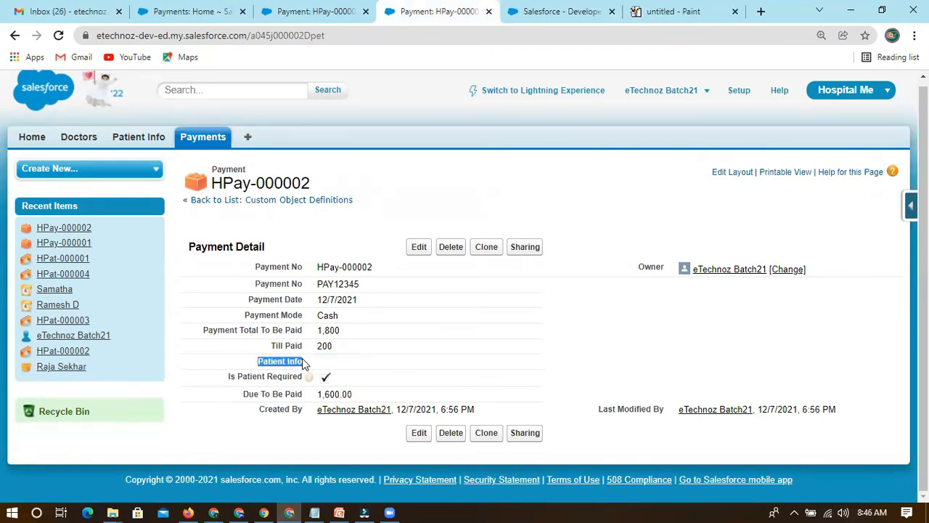
{"action": "left_click", "coordinate": [248, 363]}
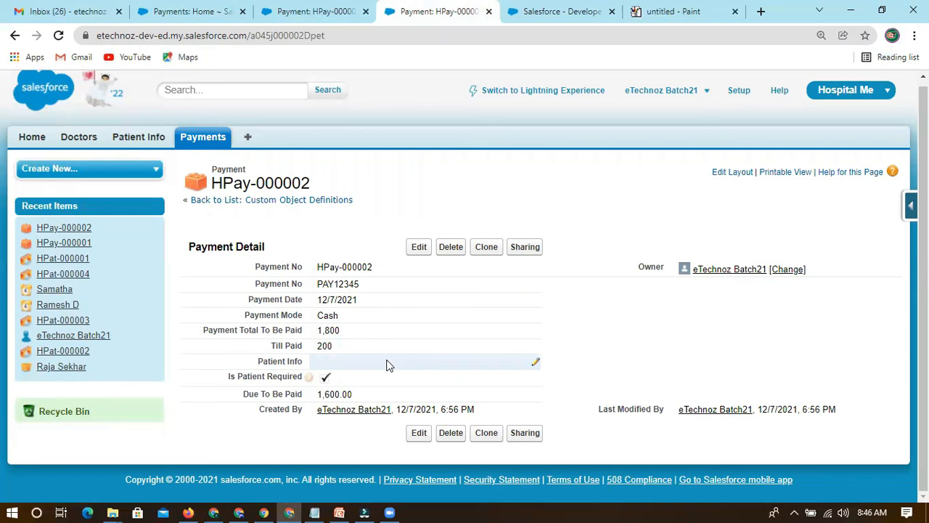
Set Patient Info on payment HPay-000002 to HPat-000003 through the lookup, save the record and return to the payments list.
{"action": "double_click", "coordinate": [540, 363]}
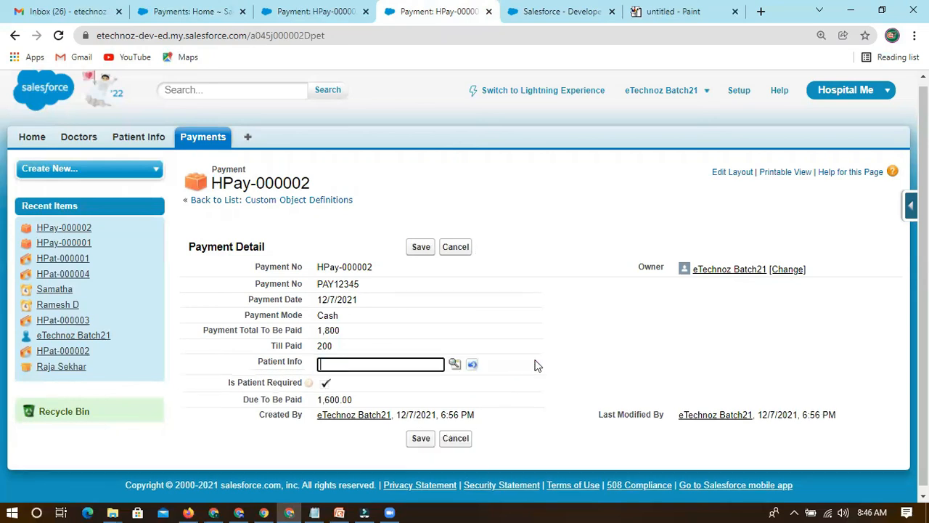
{"action": "left_click", "coordinate": [456, 363]}
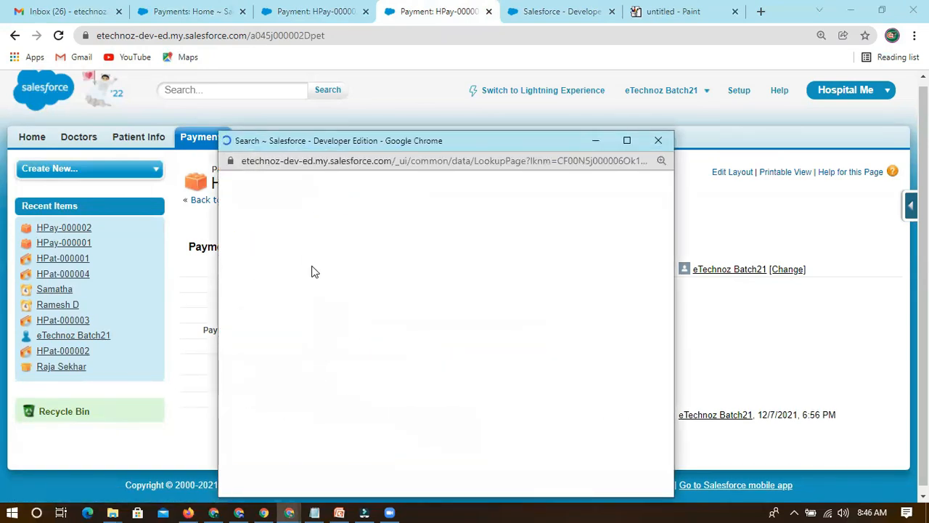
{"action": "left_click", "coordinate": [262, 352]}
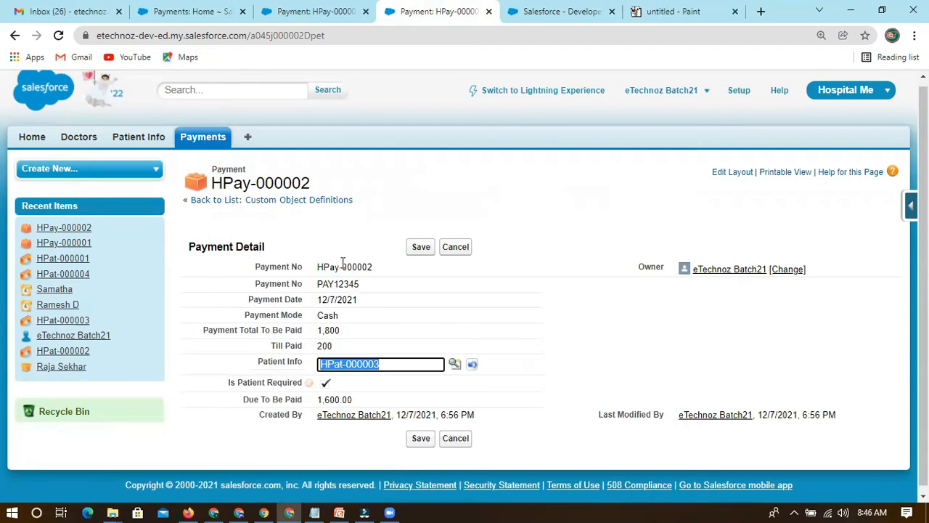
{"action": "left_click", "coordinate": [294, 232]}
{"action": "left_click", "coordinate": [417, 248]}
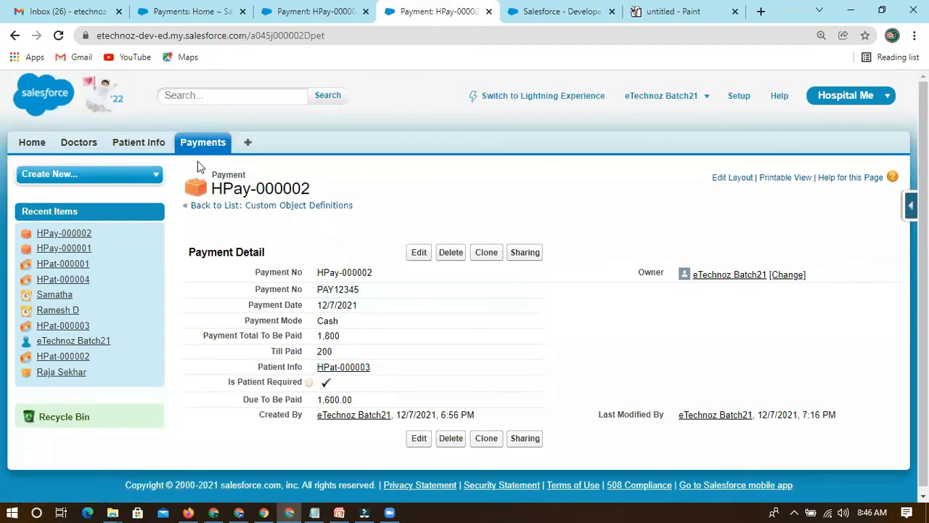
{"action": "left_click", "coordinate": [205, 145]}
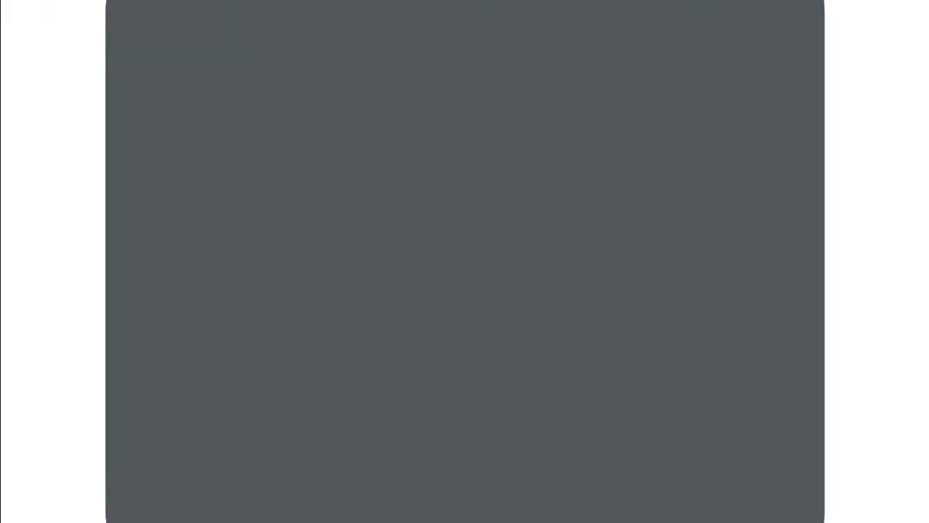